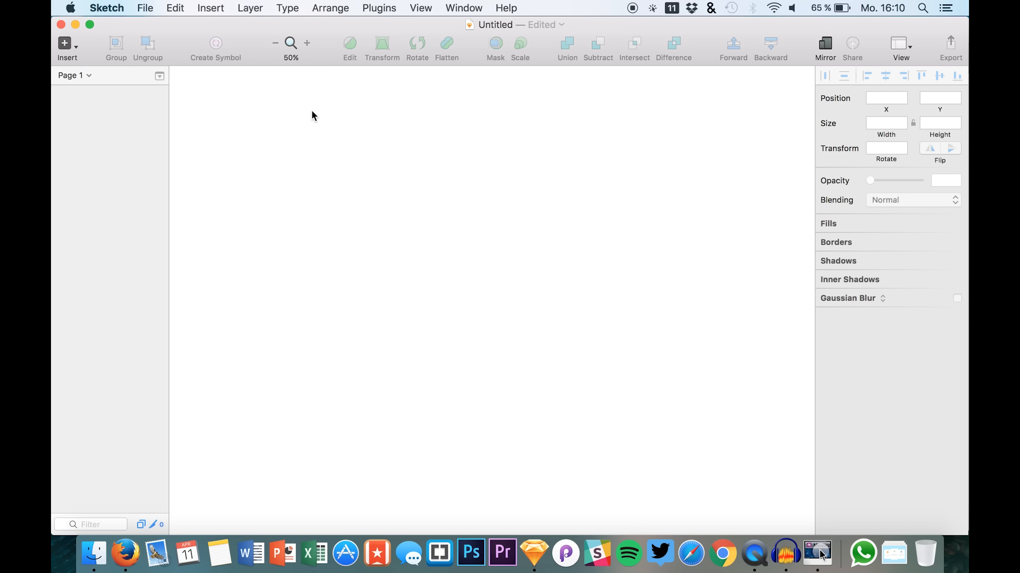
Step: Draw an artboard about 986 × 945 px on the empty canvas and shift it slightly right and up
key(a)
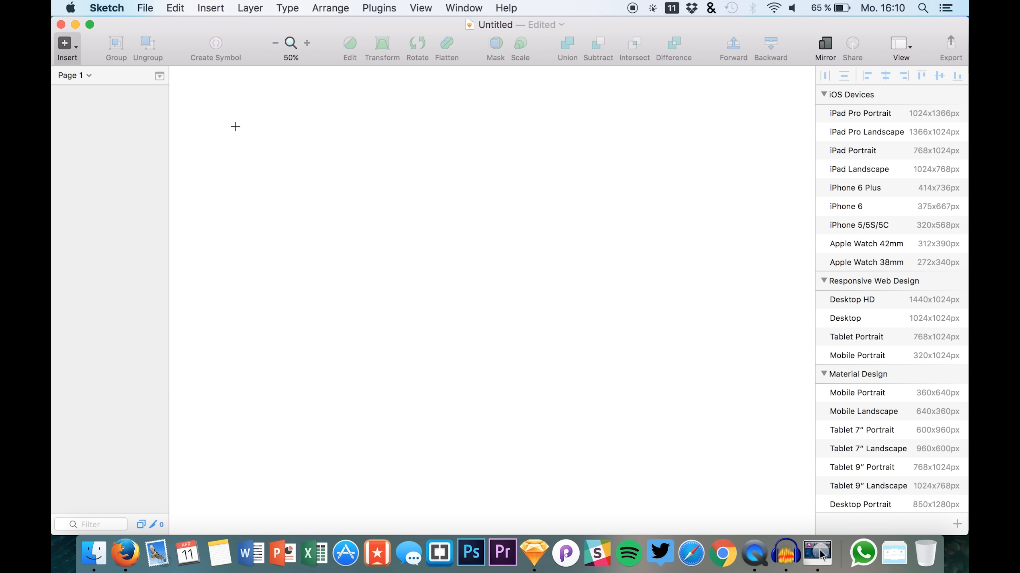
drag(321, 141, 672, 478)
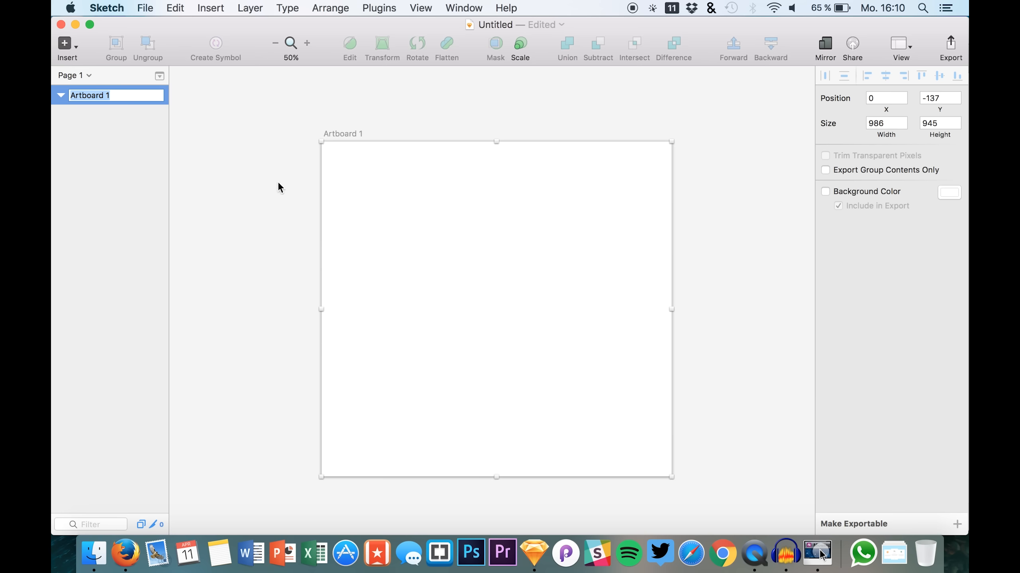
drag(390, 244, 428, 242)
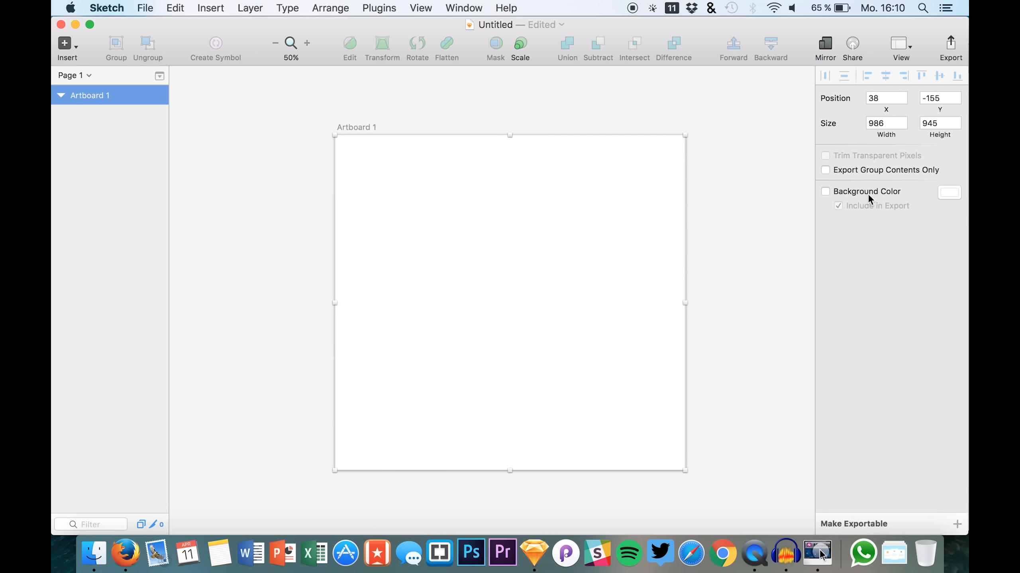
Step: Set the artboard's size to 2000 px wide by 2000 px high
drag(886, 135, 883, 133)
click(882, 127)
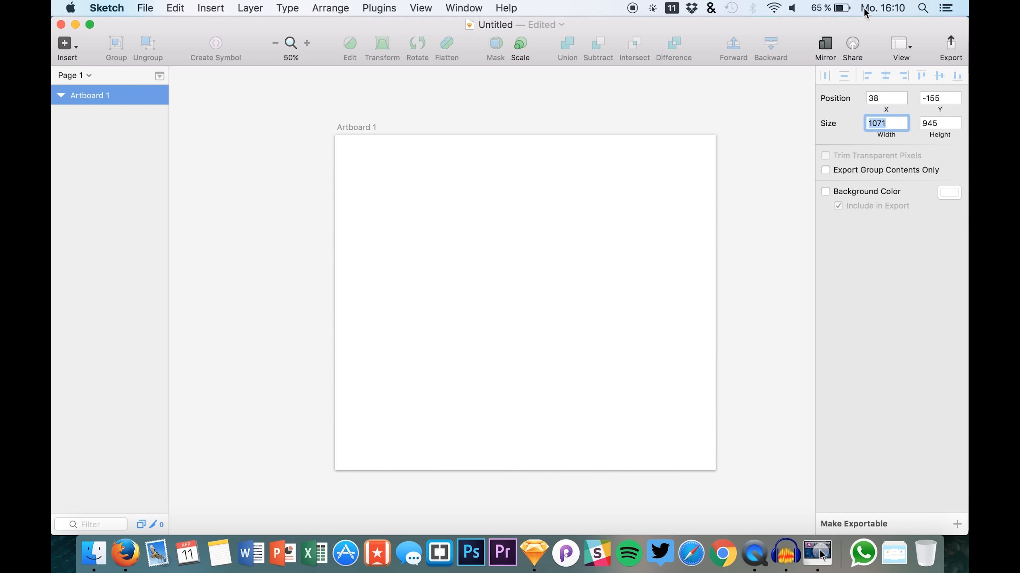
text(2000)
key(Tab)
text(20)
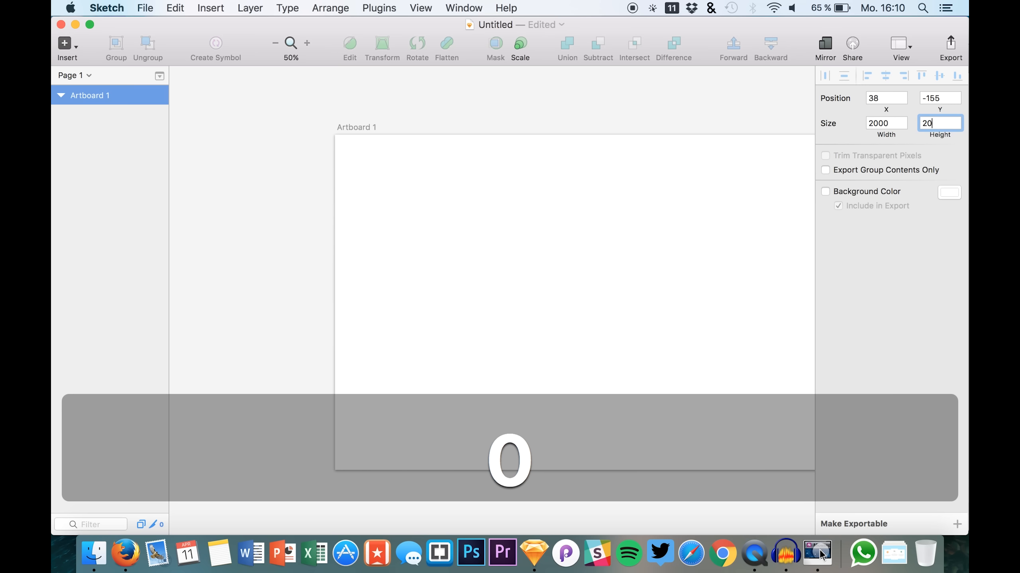
text(00)
key(Return)
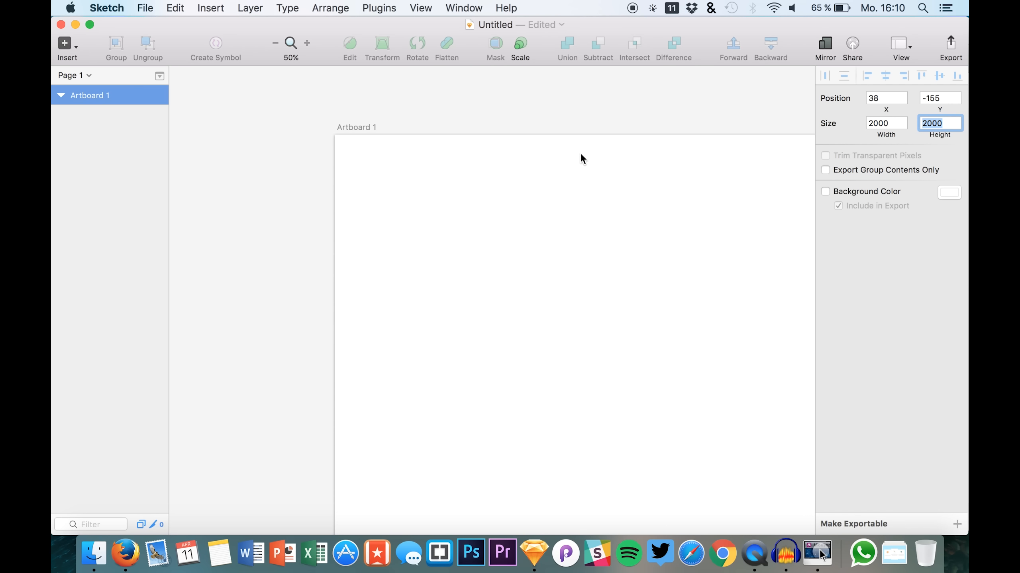
Step: Rename the artboard as "beats widgets"
key(super+1)
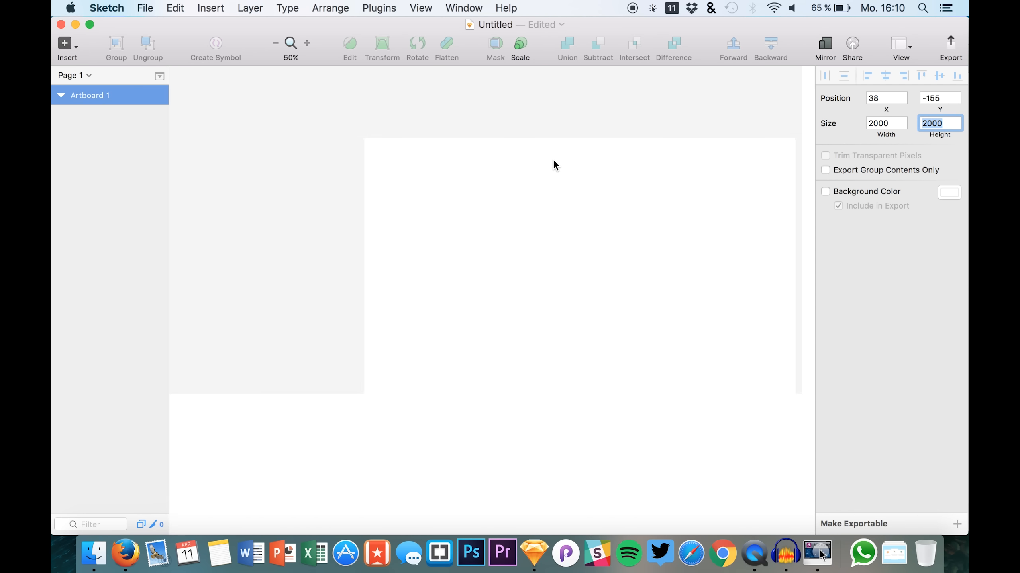
scroll(553, 160, down, 2)
key(ctrl+Up)
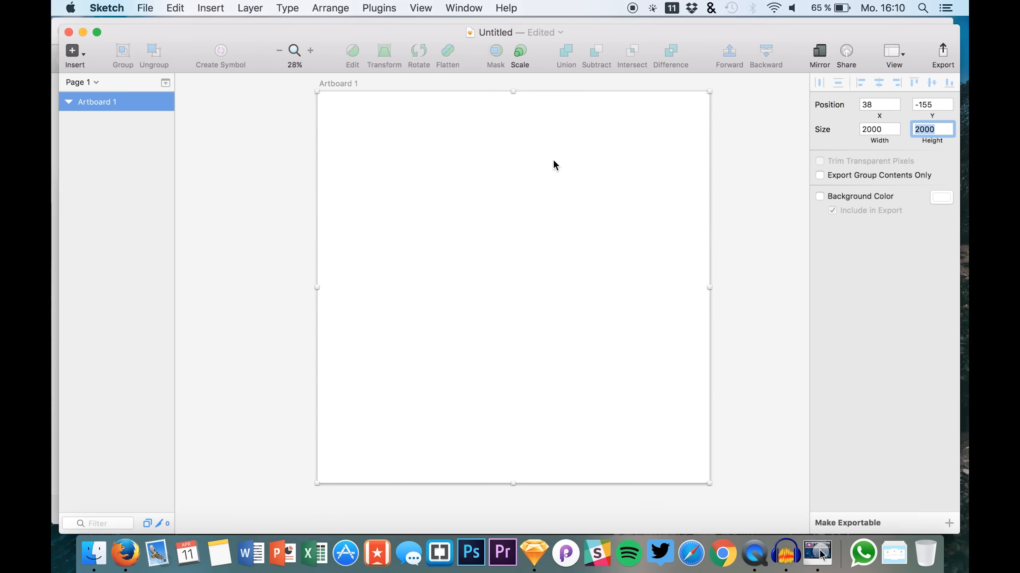
key(ctrl+Up)
scroll(552, 160, up, 1)
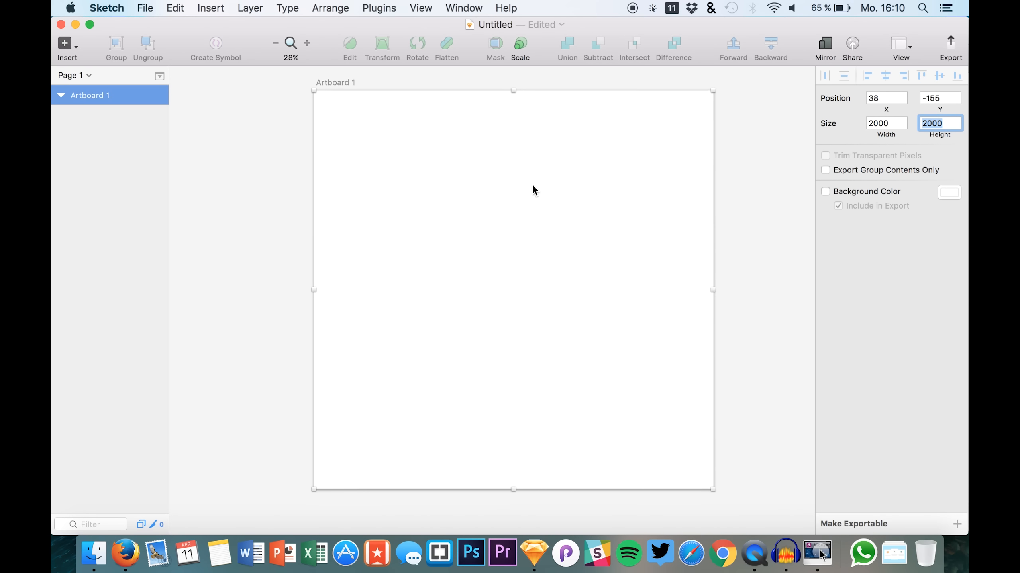
double_click(99, 100)
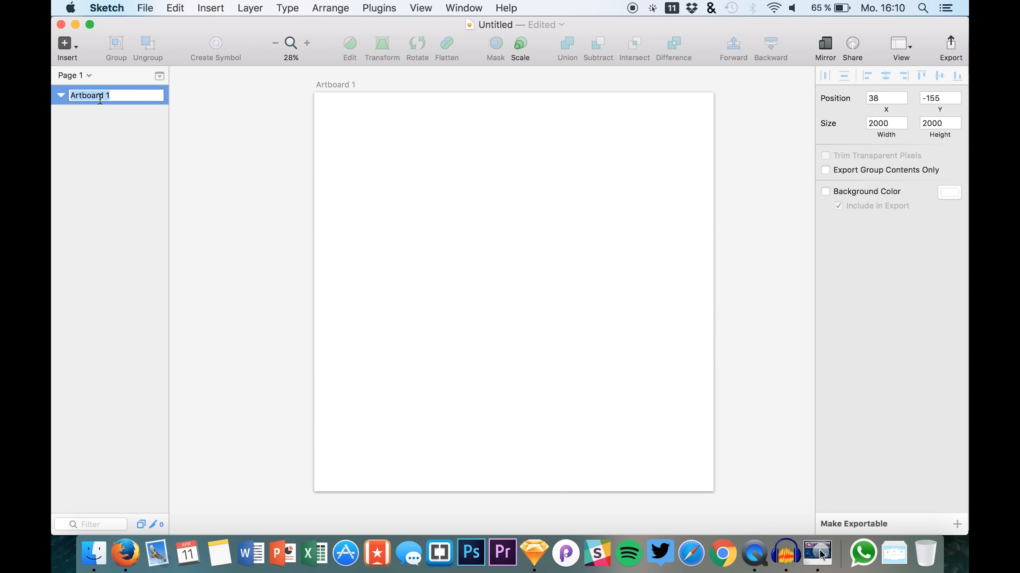
text(beats )
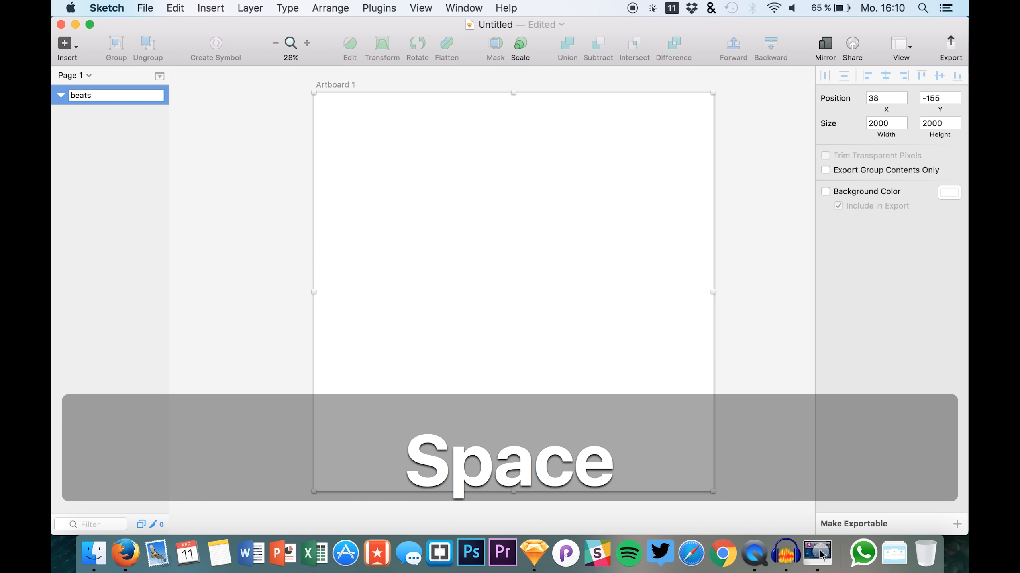
text(widgets)
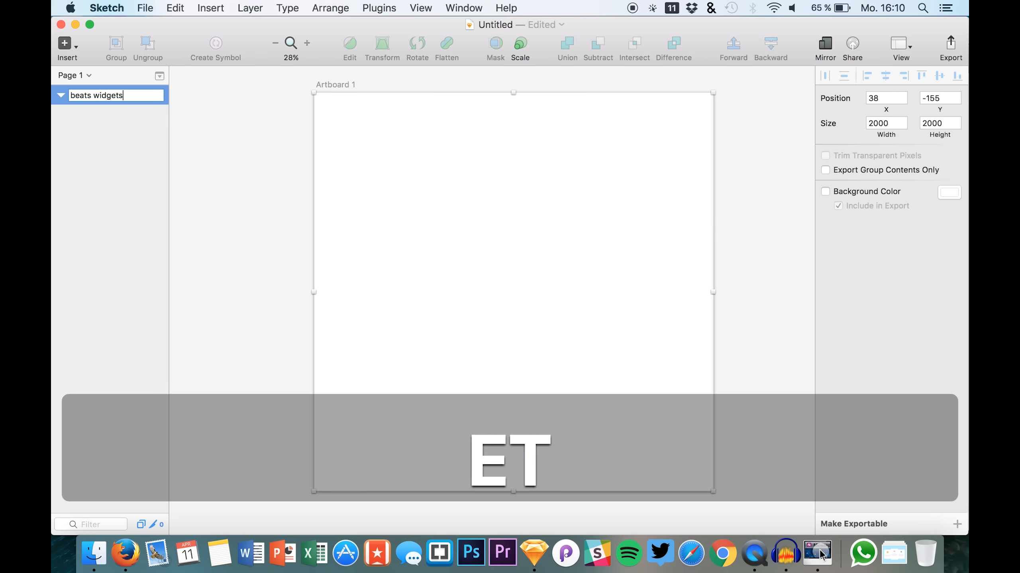
key(Return)
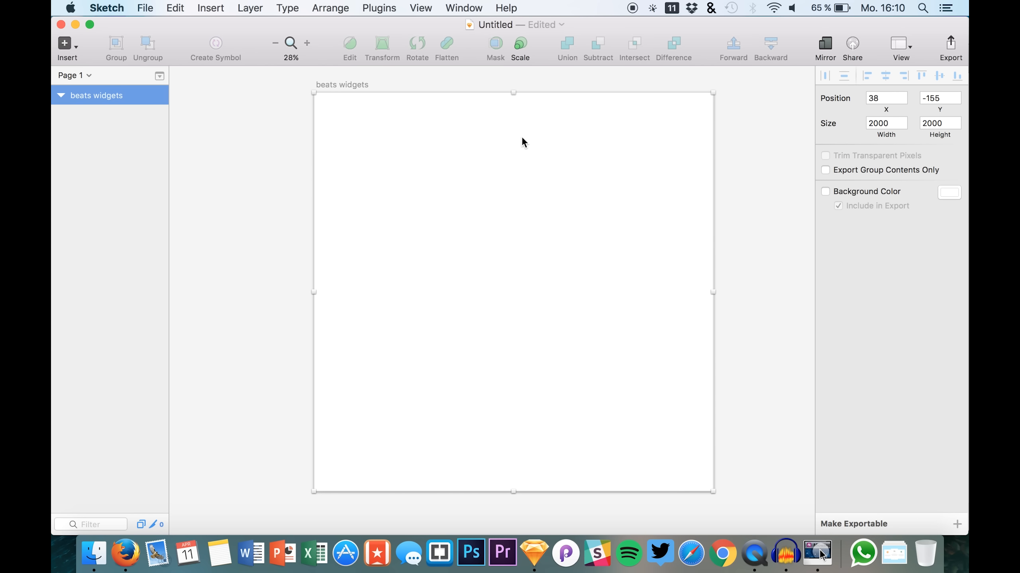
Step: Turn on the artboard's background color and set it to a very light pink, FFF9F9
click(845, 192)
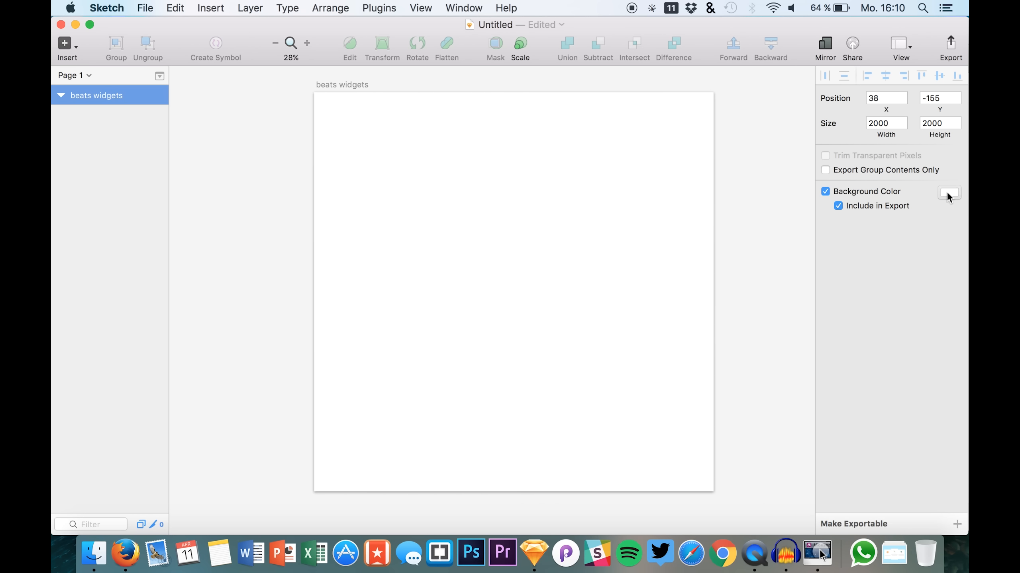
click(946, 192)
click(859, 247)
drag(859, 246, 824, 213)
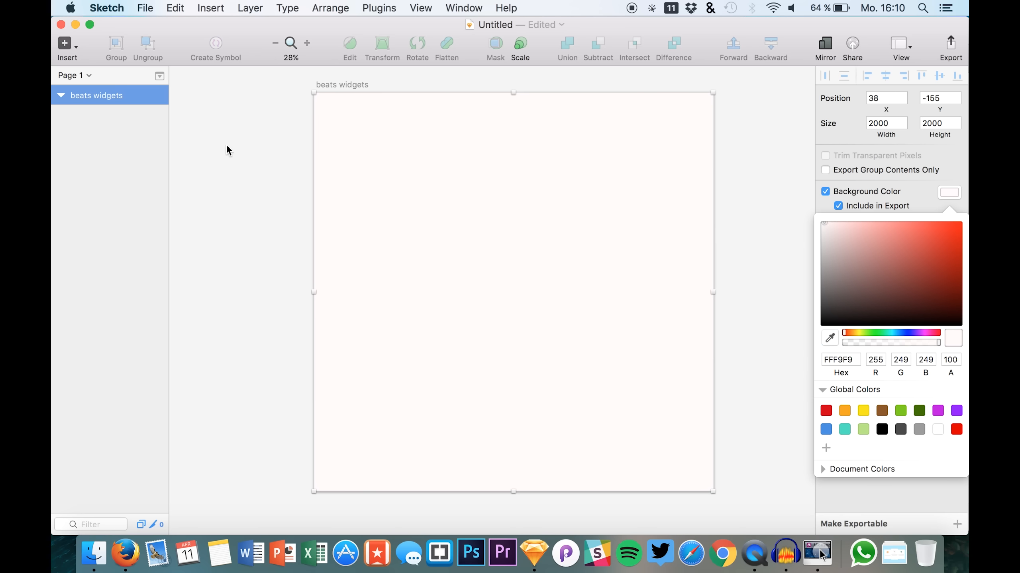
click(269, 161)
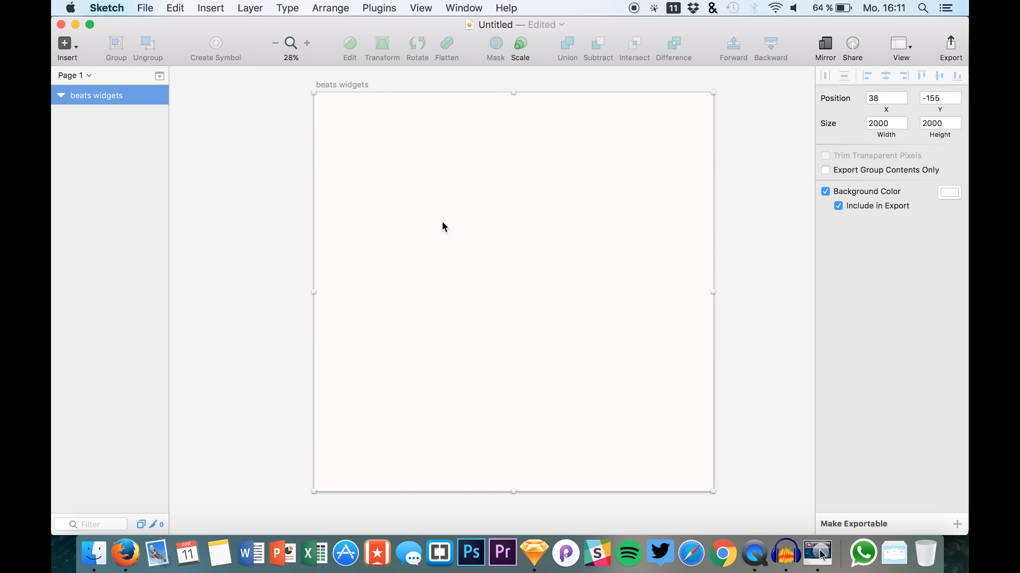
Step: Draw a rounded rectangle about 1105 × 937 px near the artboard's upper-left corner
key(u)
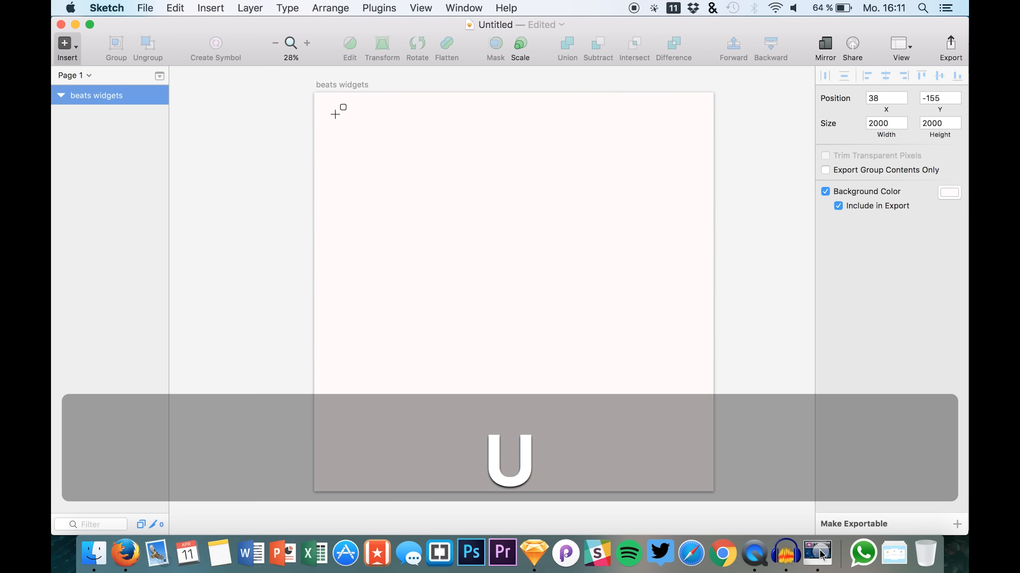
drag(321, 106, 534, 292)
key(shift)
drag(471, 230, 481, 228)
Step: Remove the rounded rectangle's border and set its fill to a dusty rose, AA7D7D
scroll(505, 268, up, 5)
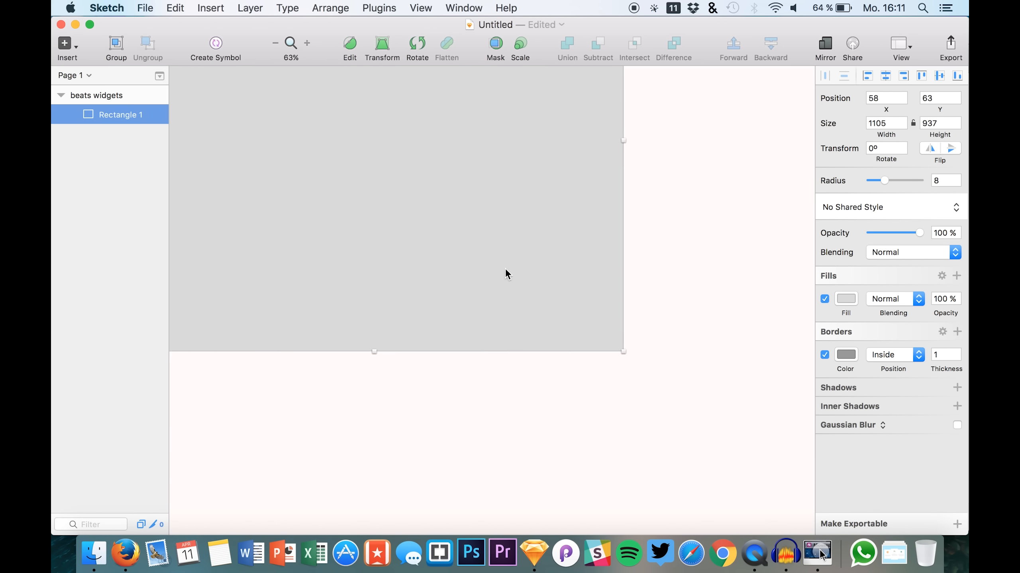
scroll(505, 268, up, 5)
scroll(505, 268, left, 2)
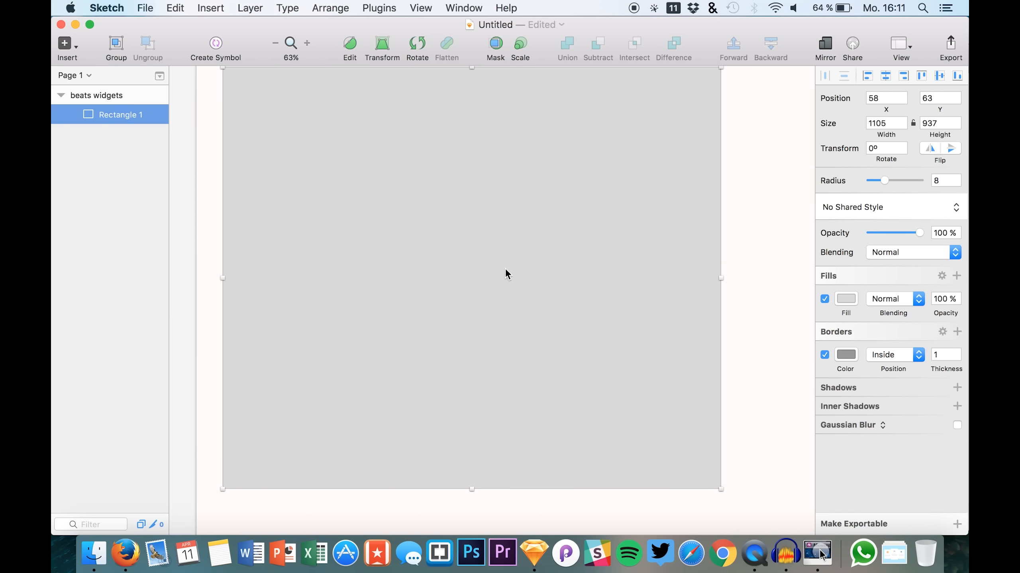
scroll(505, 268, down, 1)
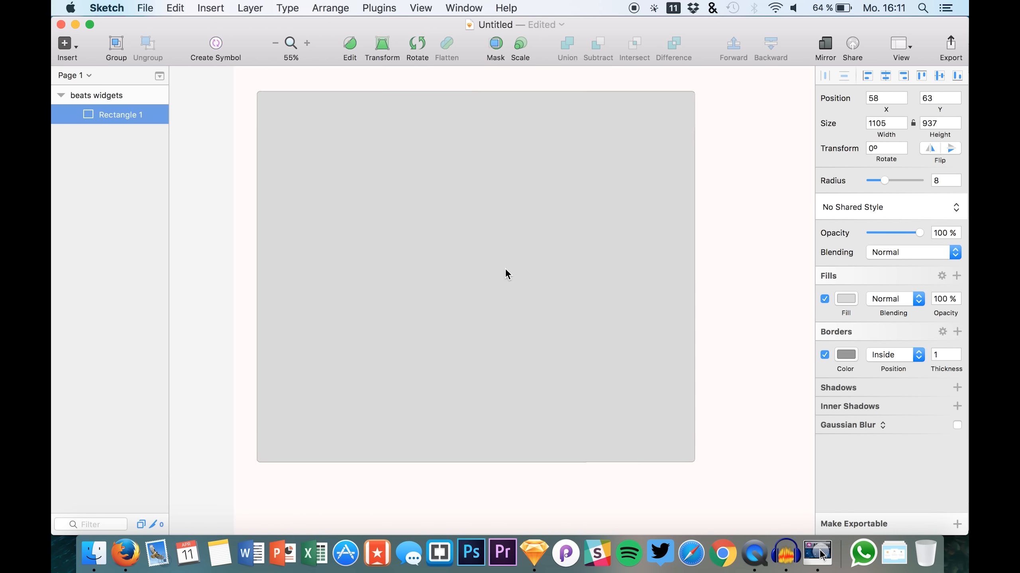
click(825, 355)
click(848, 298)
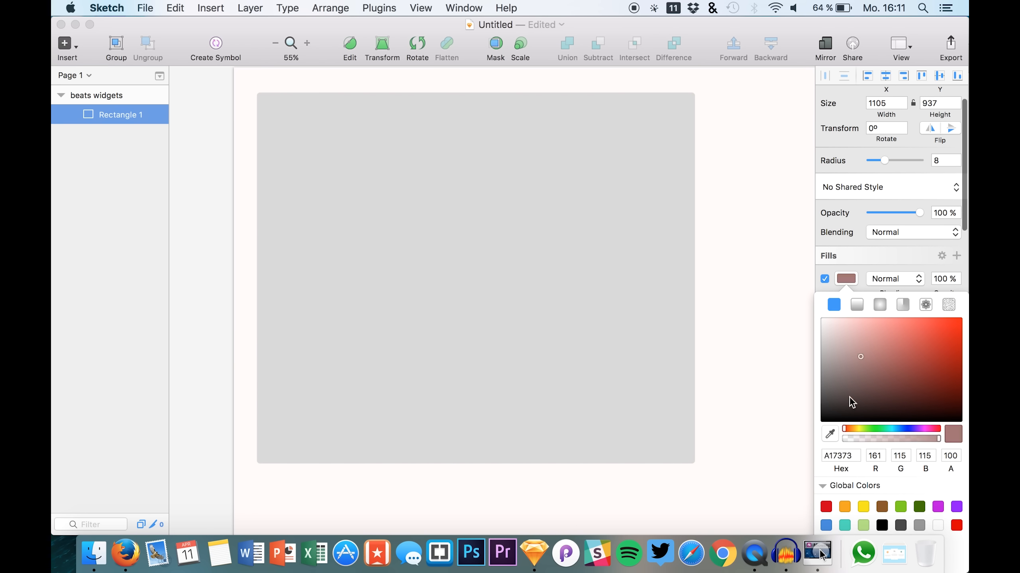
drag(847, 399, 858, 353)
click(846, 279)
click(543, 278)
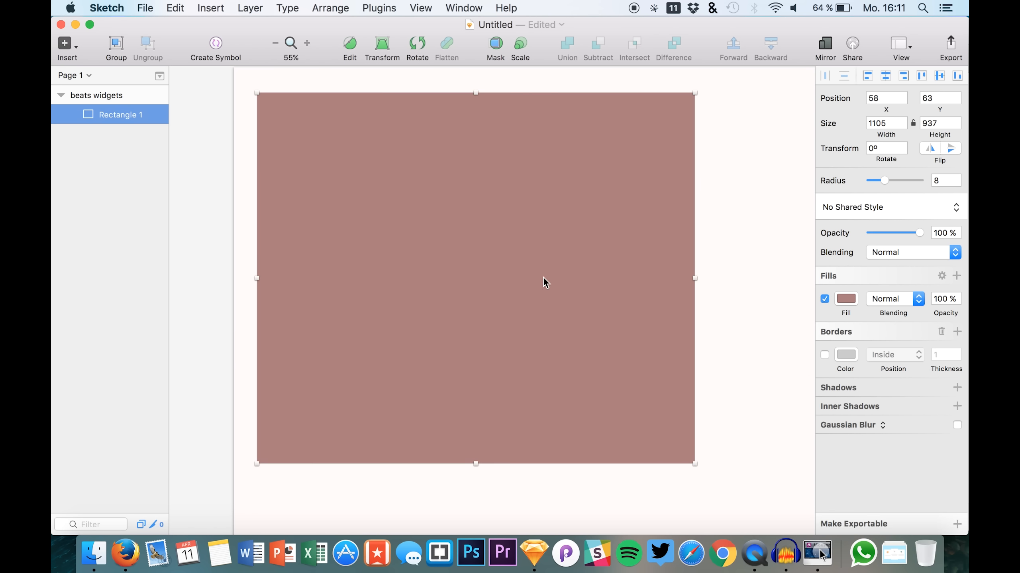
Step: Import the purple beats-by-dr-dre PNG from the vid75 folder in Finder and place it over the rectangle, flush with its lower edge
click(102, 566)
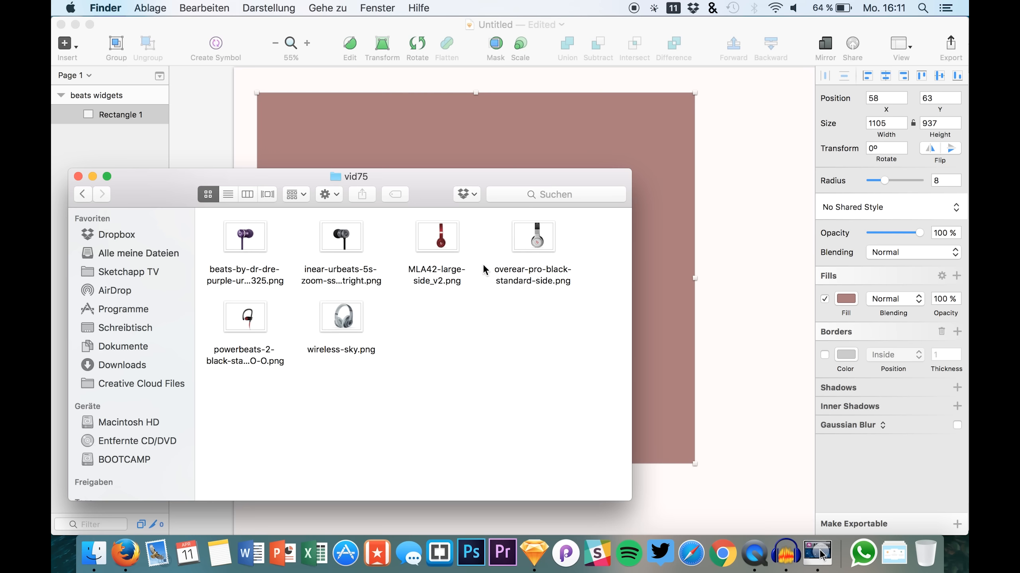
mouse_move(430, 229)
mouse_down()
mouse_move(483, 133)
mouse_move(419, 228)
mouse_move(441, 248)
mouse_up()
drag(230, 241, 423, 125)
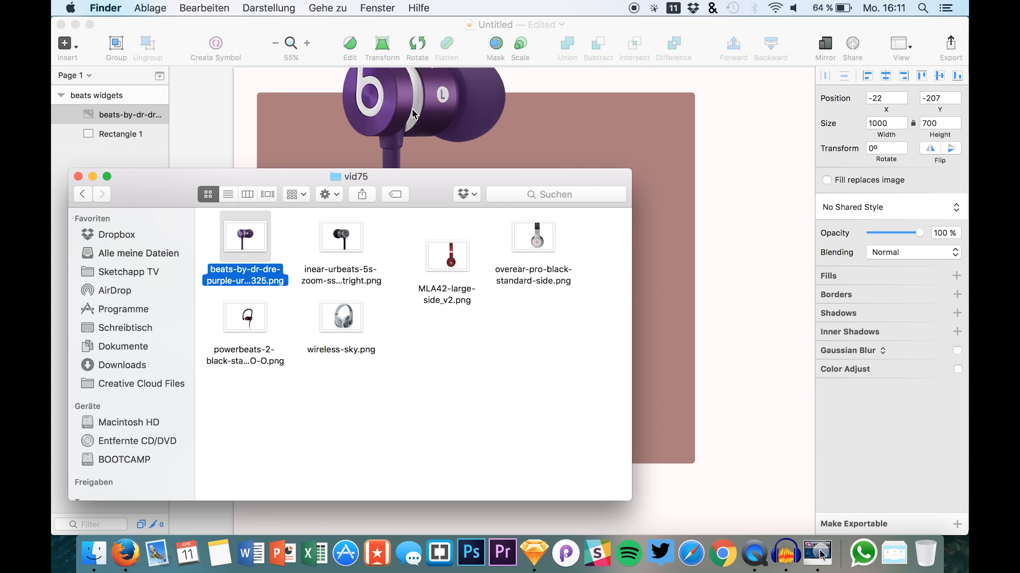
click(415, 162)
drag(415, 162, 456, 289)
Step: Resize the background rectangle to about 1336 × 883 px, keeping its lower edge in place
click(420, 148)
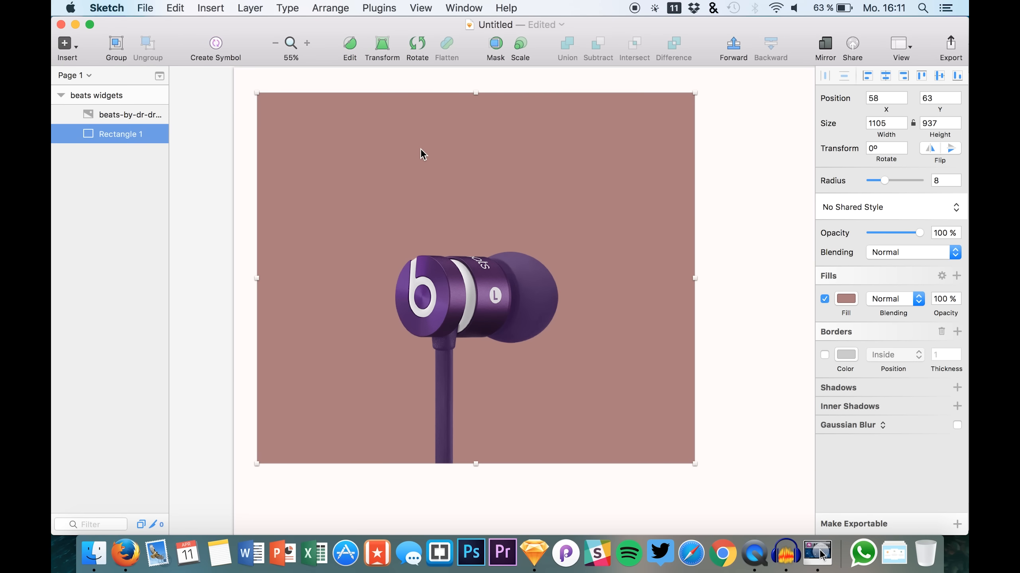
drag(257, 95, 257, 130)
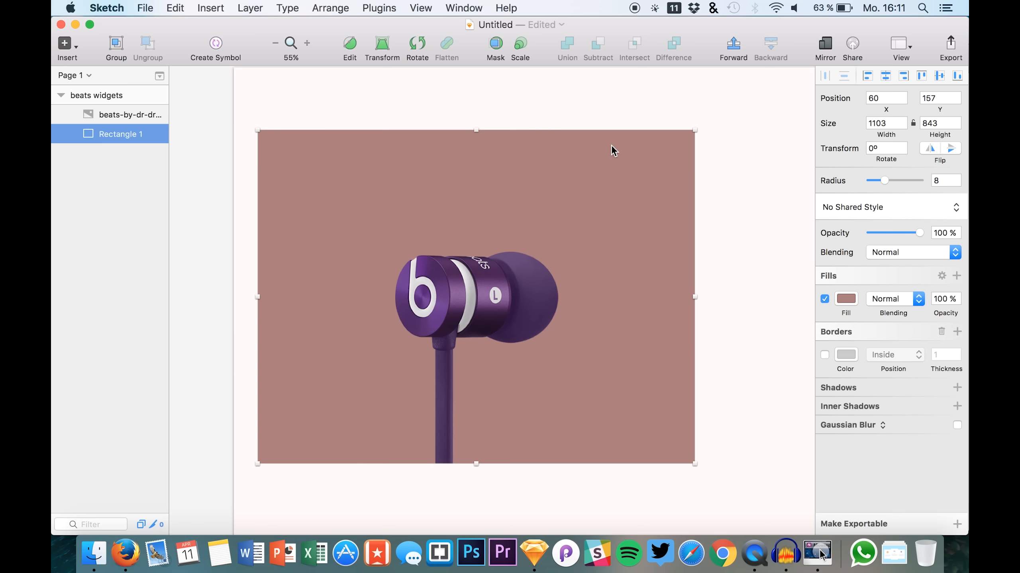
drag(693, 137, 788, 114)
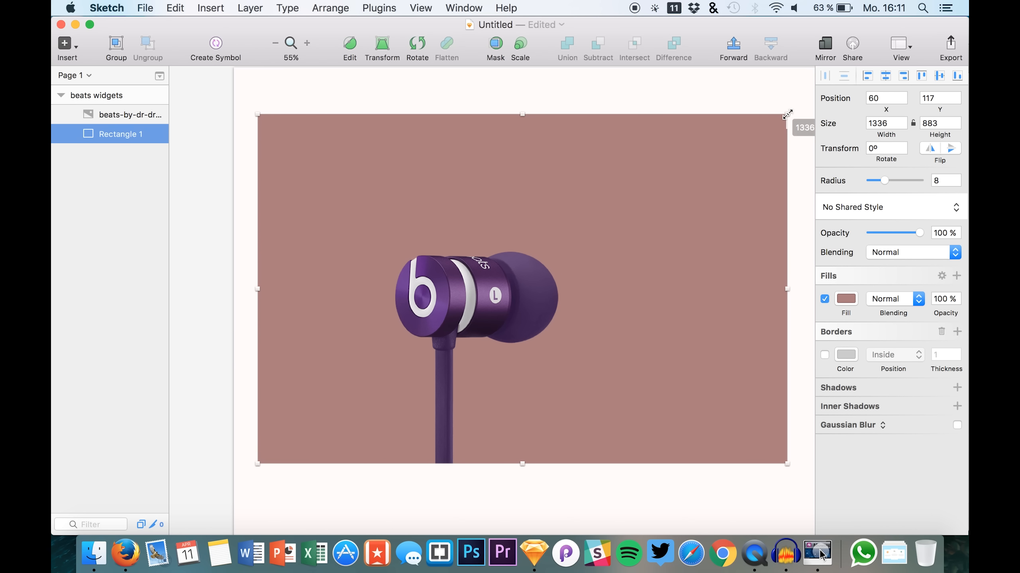
Step: Move the purple earphone image left to about X -115, Y 300 so the earphone sits in the rectangle's left part
click(544, 260)
drag(544, 259, 524, 259)
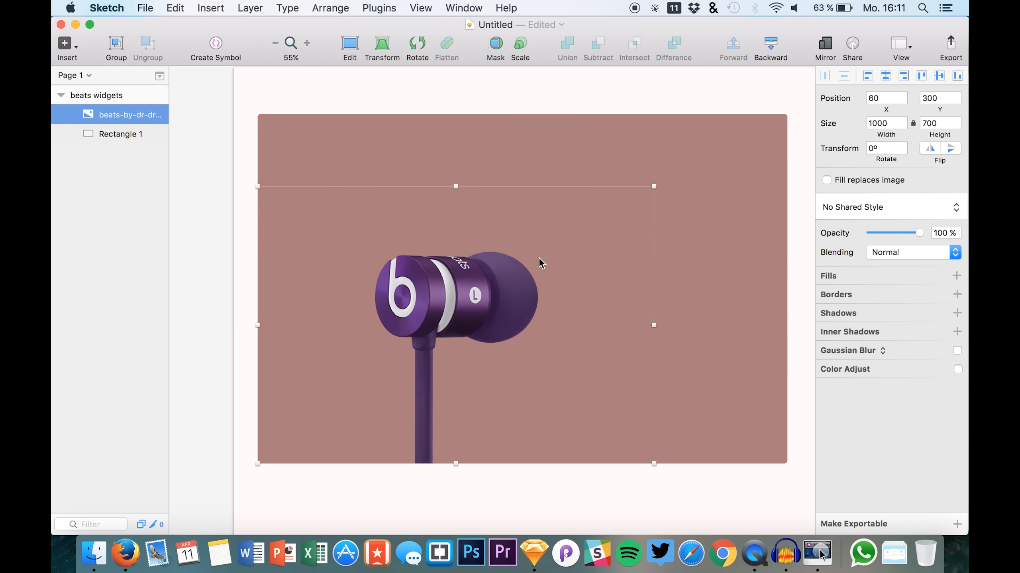
click(661, 86)
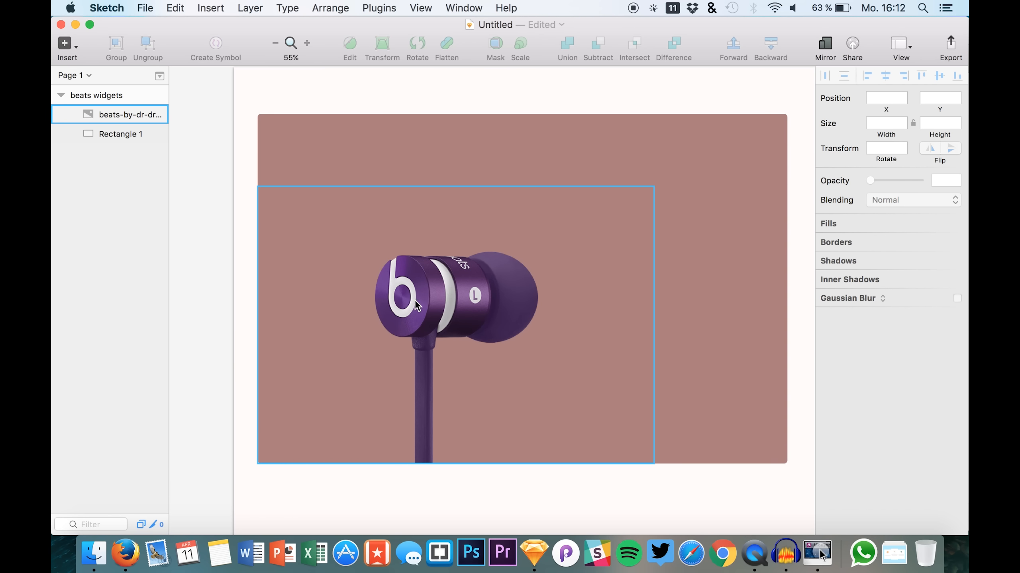
click(506, 292)
drag(506, 292, 432, 298)
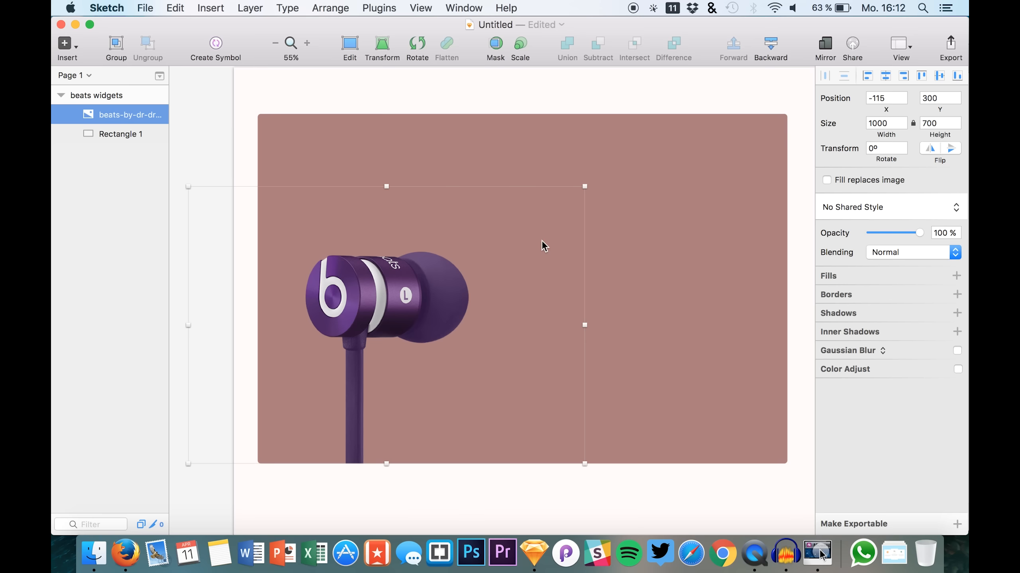
Step: Fill the background rectangle with the purple 6A2D8F sampled from the earphone image
click(478, 163)
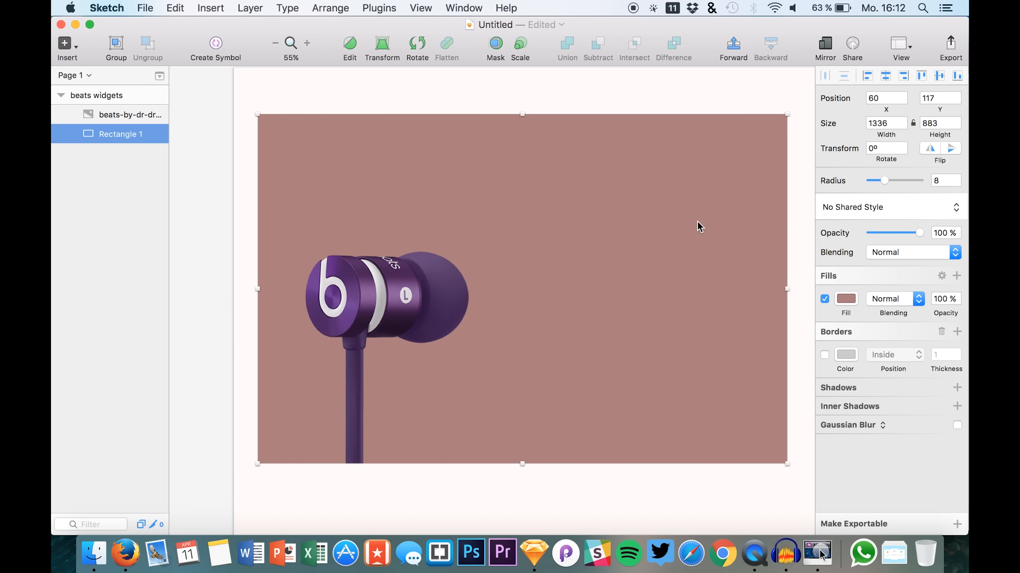
click(846, 299)
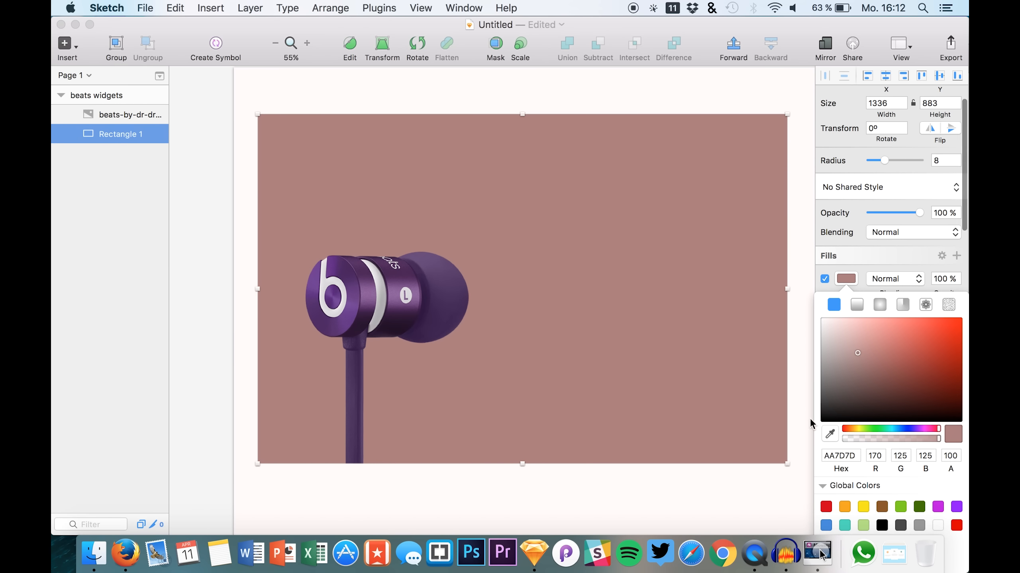
click(829, 433)
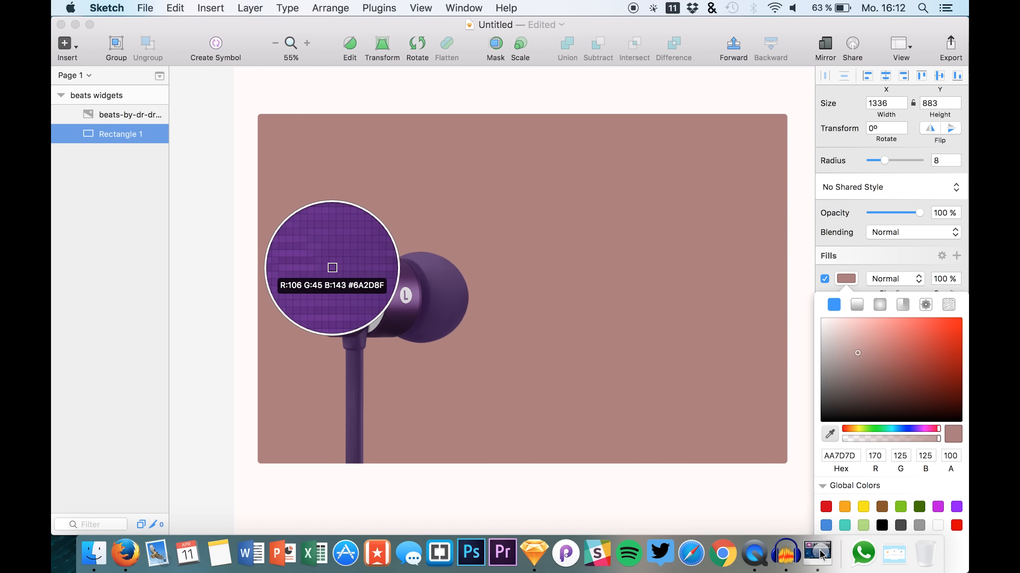
click(330, 267)
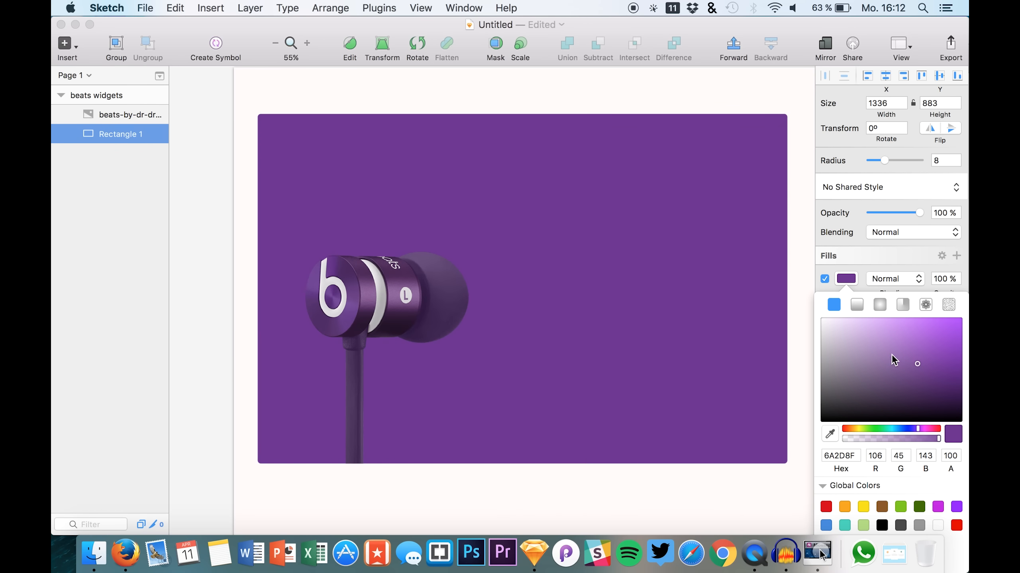
Step: Brighten the rectangle's purple fill to the fully saturated 9F00FF
drag(891, 352, 911, 264)
drag(891, 364, 845, 275)
mouse_move(860, 315)
mouse_down()
mouse_move(890, 332)
mouse_move(933, 292)
mouse_move(965, 281)
mouse_up()
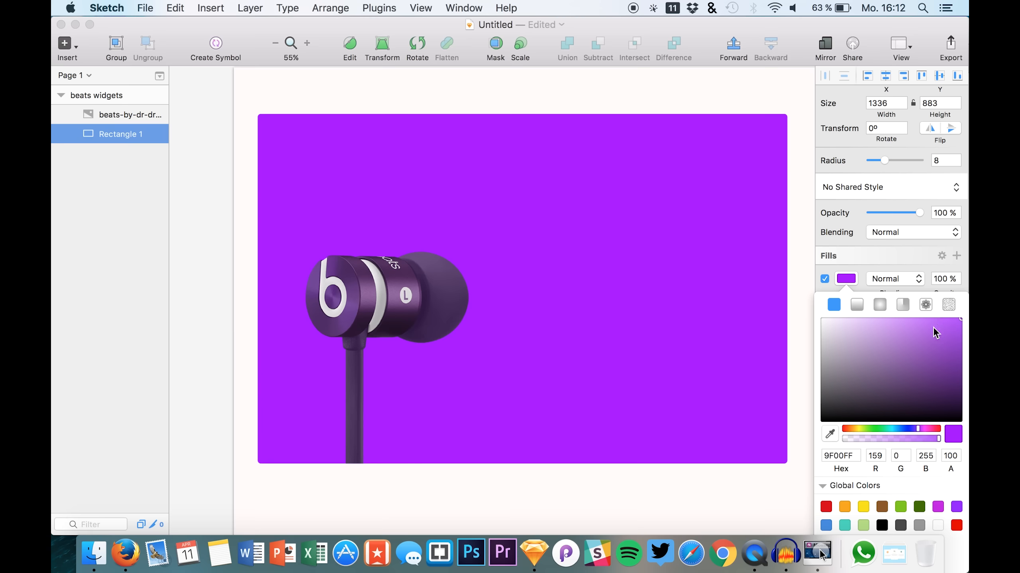
Step: Try a light cyan 4FDEFF and a light violet C84FFF as the background rectangle's fill
scroll(704, 350, down, 5)
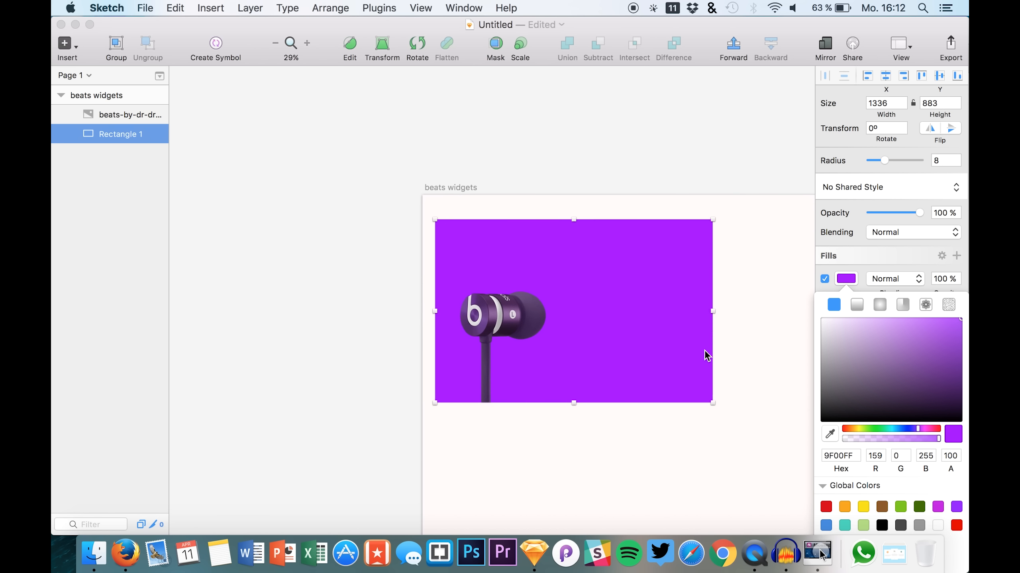
scroll(704, 349, right, 3)
scroll(705, 350, up, 3)
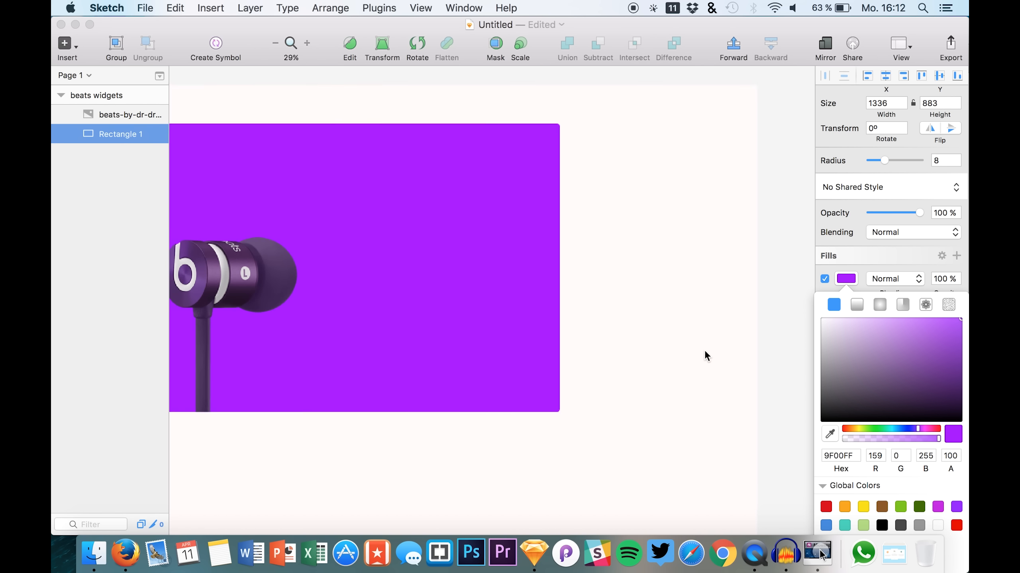
scroll(704, 350, left, 4)
drag(872, 366, 932, 352)
drag(917, 429, 894, 429)
drag(897, 365, 917, 292)
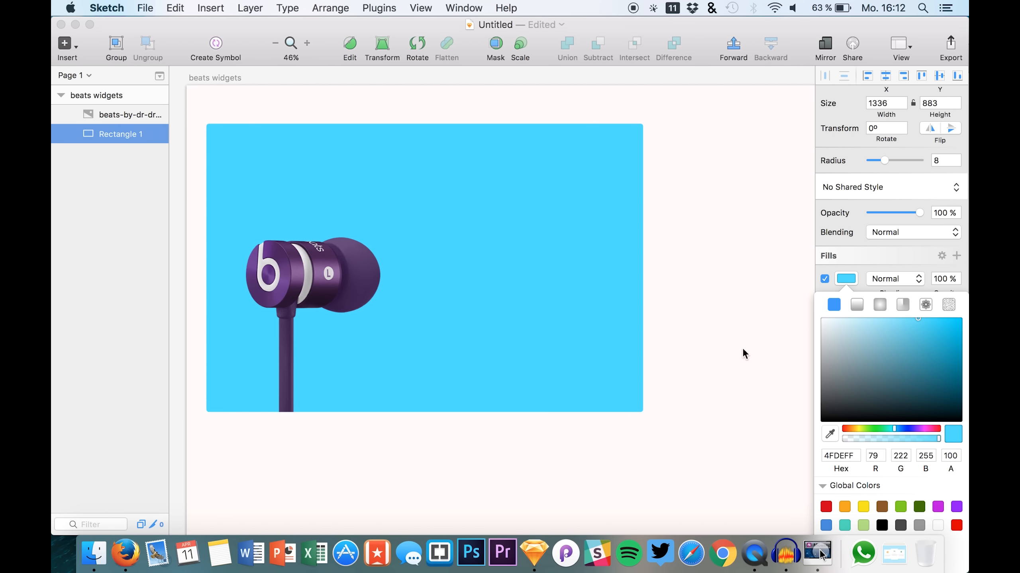
drag(865, 429, 920, 428)
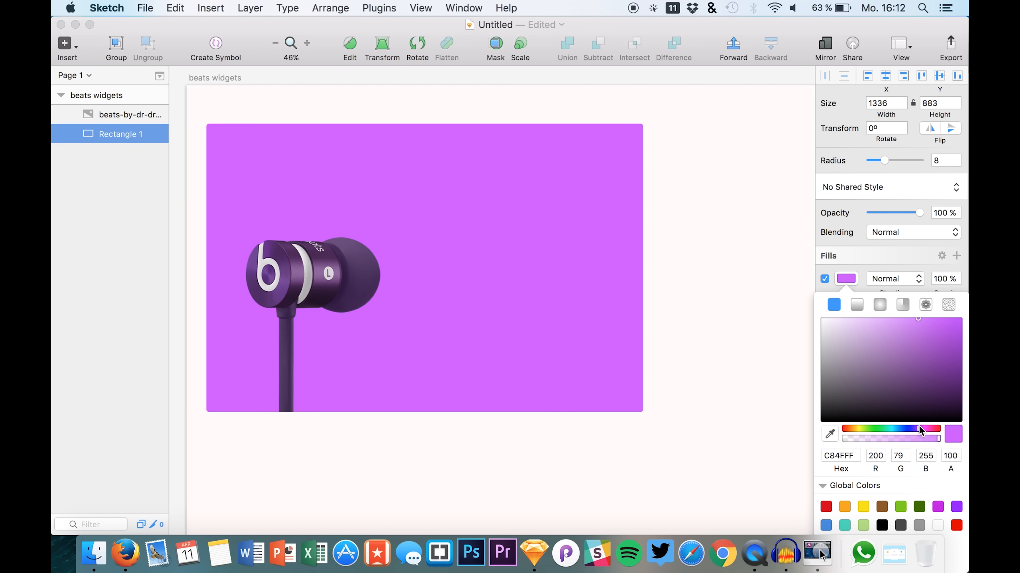
Step: Sample the earphone's purple for the background rectangle's fill and lighten it to CB72FF
click(830, 434)
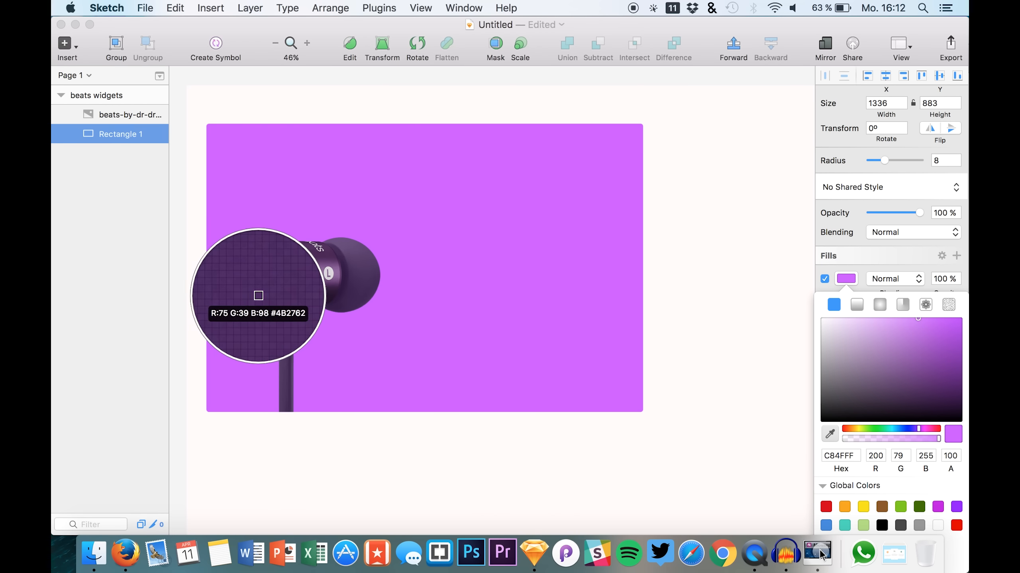
click(285, 274)
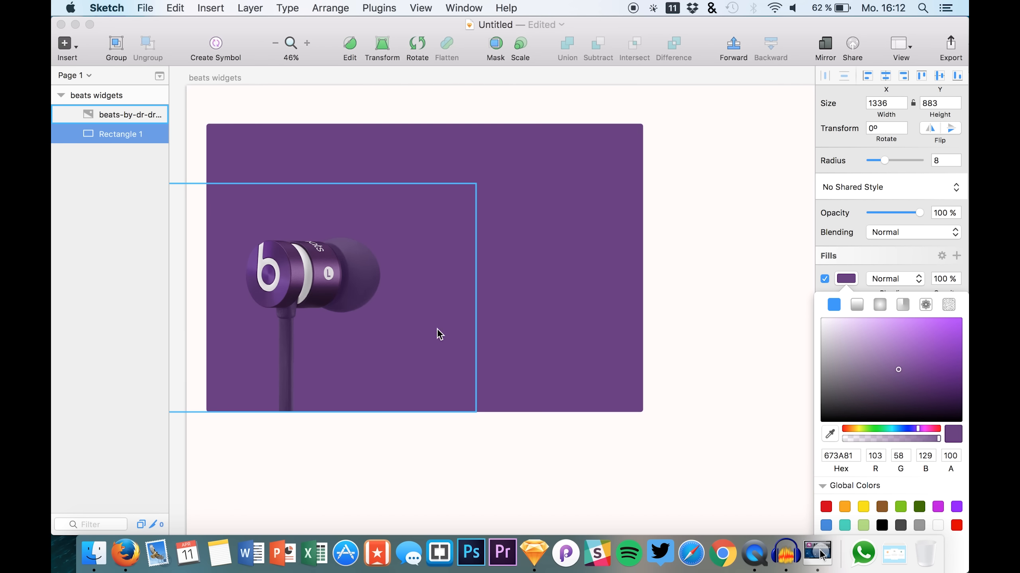
mouse_move(902, 335)
mouse_down()
mouse_move(892, 348)
mouse_move(890, 288)
mouse_up()
mouse_move(879, 363)
mouse_down()
mouse_move(915, 327)
mouse_move(912, 300)
mouse_move(878, 286)
mouse_move(898, 280)
mouse_up()
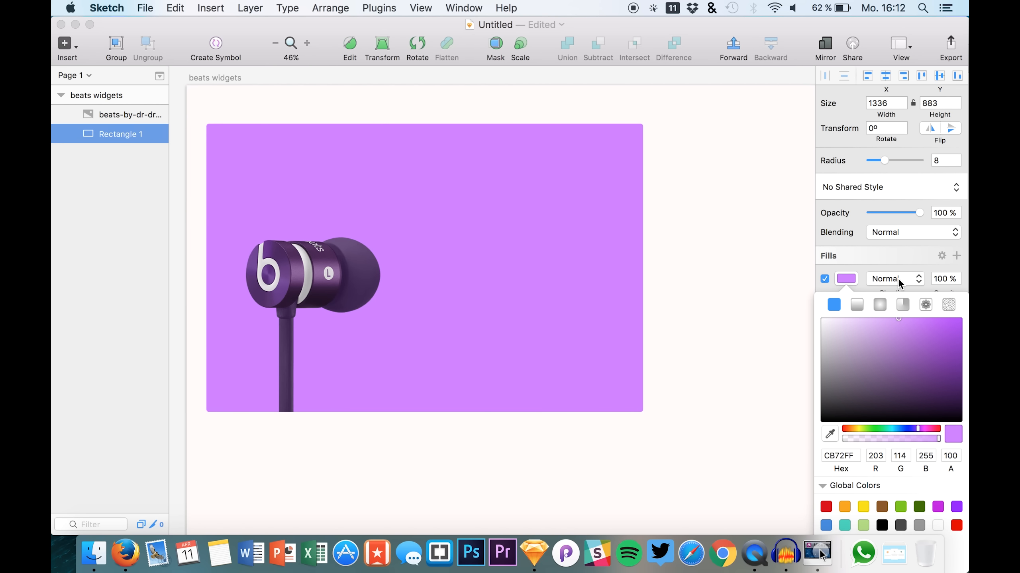
click(726, 292)
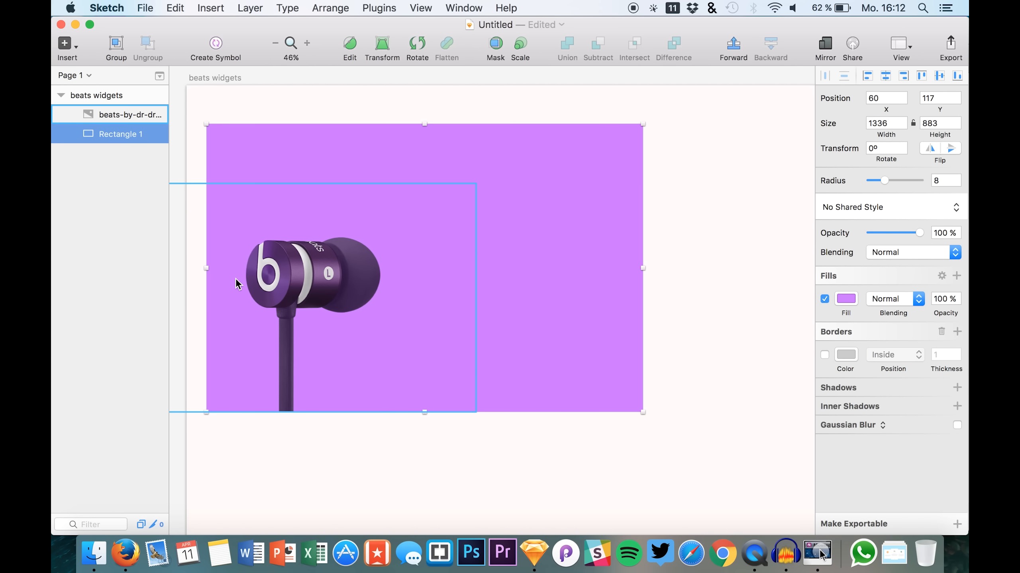
Step: Enlarge the earphone image proportionally to about 1134 × 794 px, keeping its lower edge on the rectangle's lower edge
click(334, 189)
drag(474, 186, 519, 139)
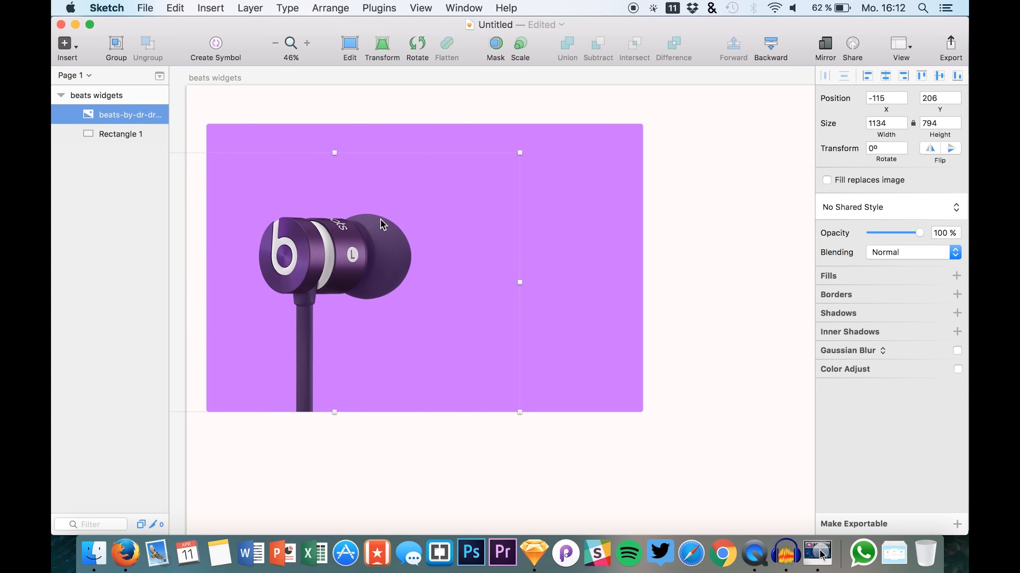
click(319, 414)
scroll(428, 417, left, 3)
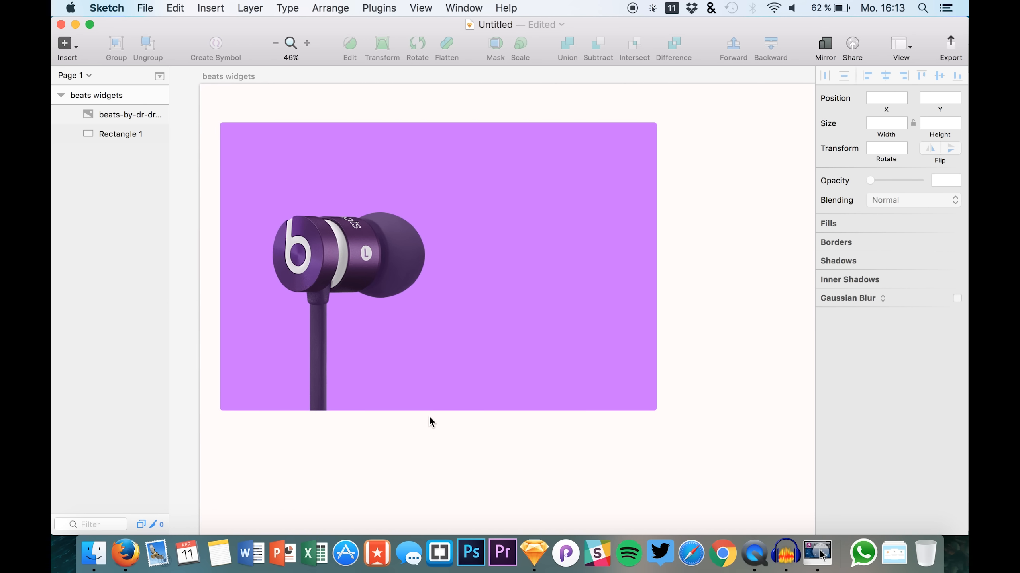
Step: Add the heading "Beats In Ear" at size 60 in the upper right area of the purple rectangle
scroll(428, 417, up, 2)
scroll(428, 416, right, 2)
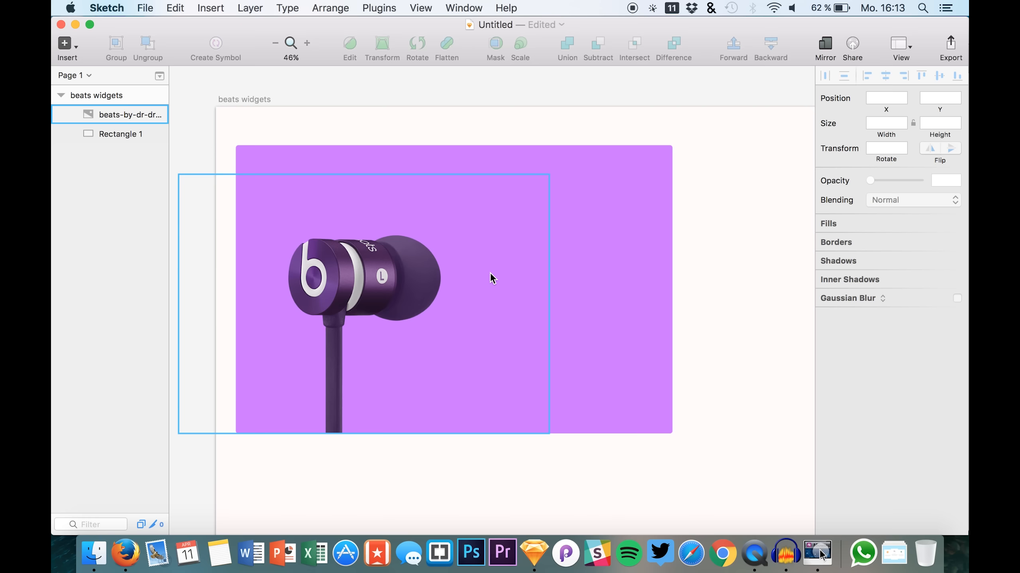
key(t)
click(473, 197)
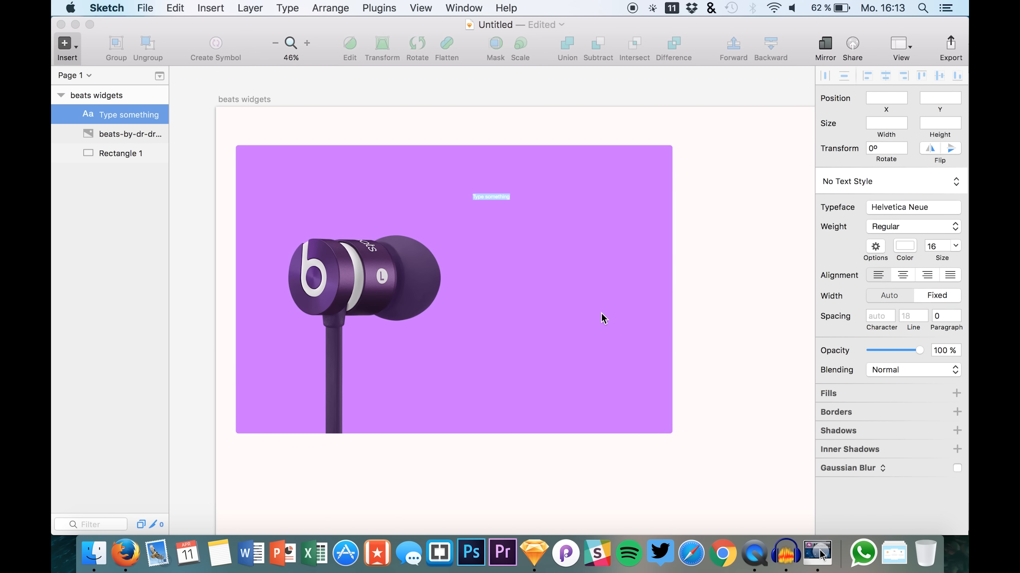
drag(938, 257, 968, 251)
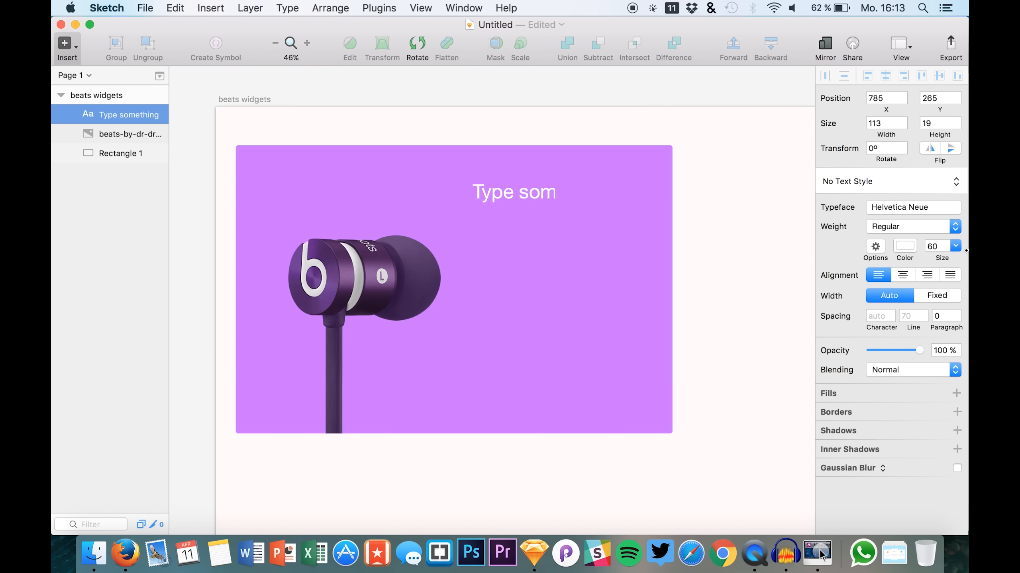
double_click(554, 196)
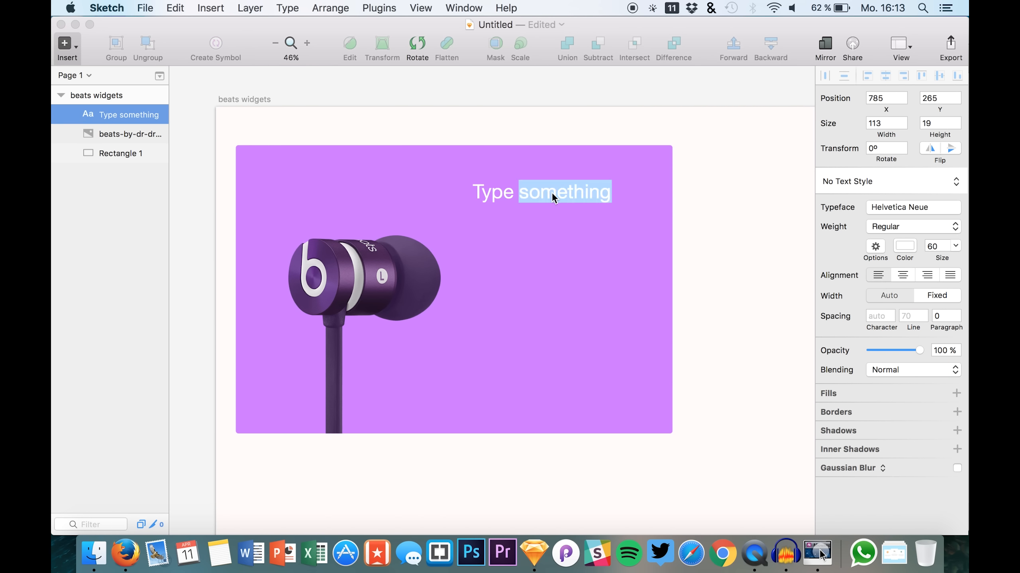
key(super+a)
text(Beats in)
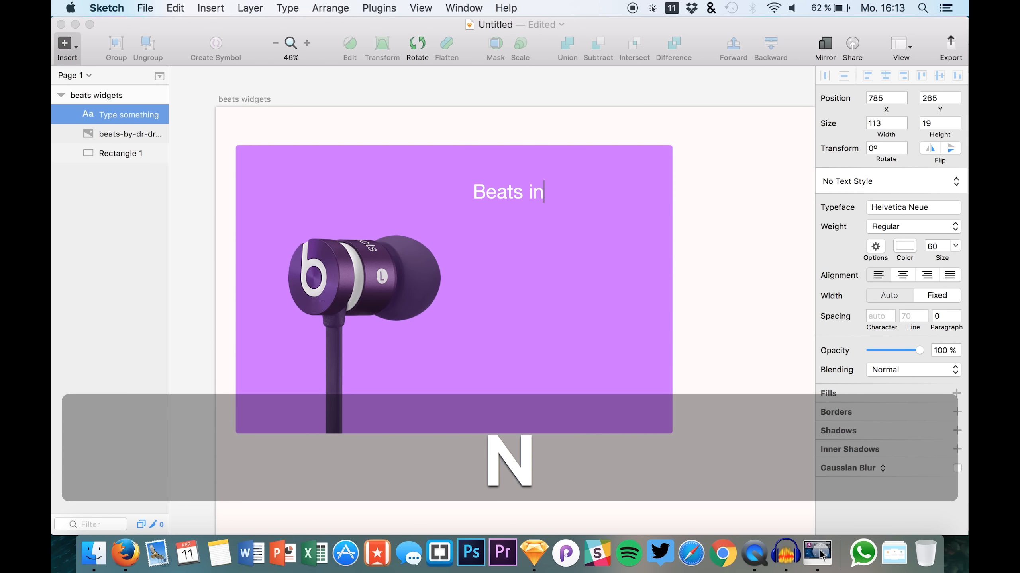
key(BackSpace)
key(BackSpace)
text(In Ear)
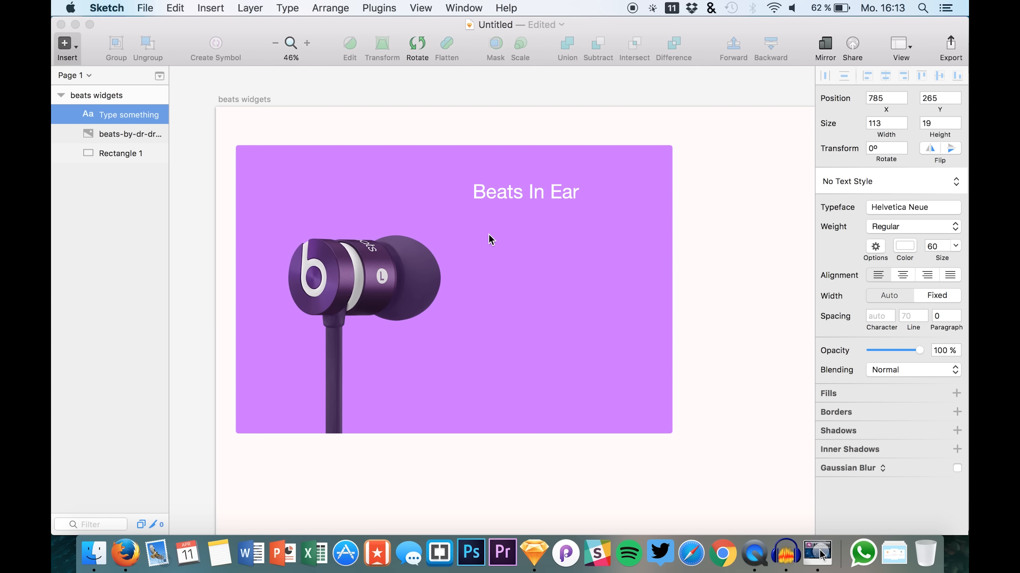
key(Escape)
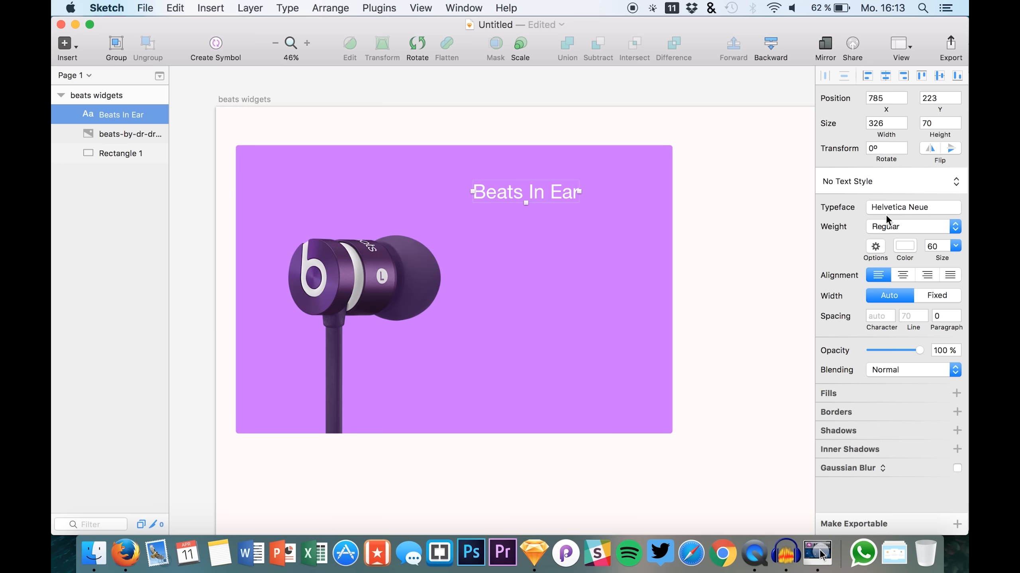
Step: Set the heading to Thin weight at size 117 and move it to about X 684, Y 206
click(888, 225)
click(885, 268)
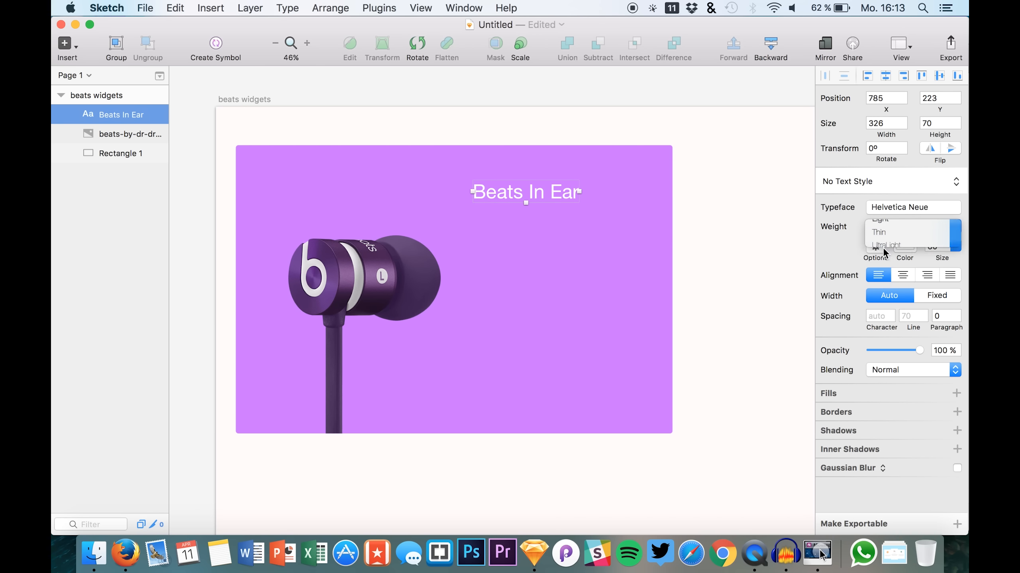
drag(941, 257, 966, 261)
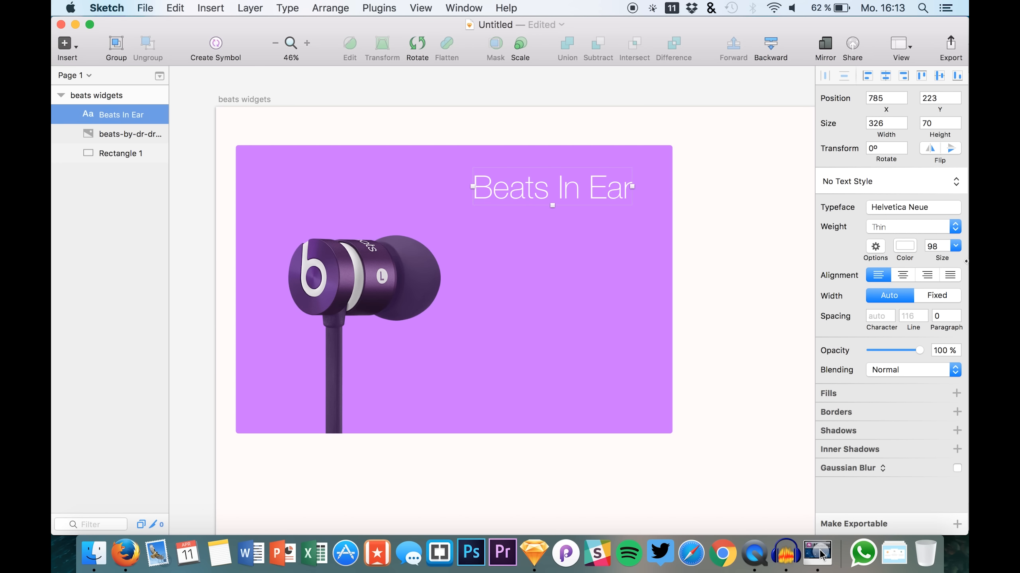
drag(947, 260, 955, 260)
drag(605, 176, 572, 189)
Step: Try the UltraLight weight on the "Beats In Ear" heading
click(881, 227)
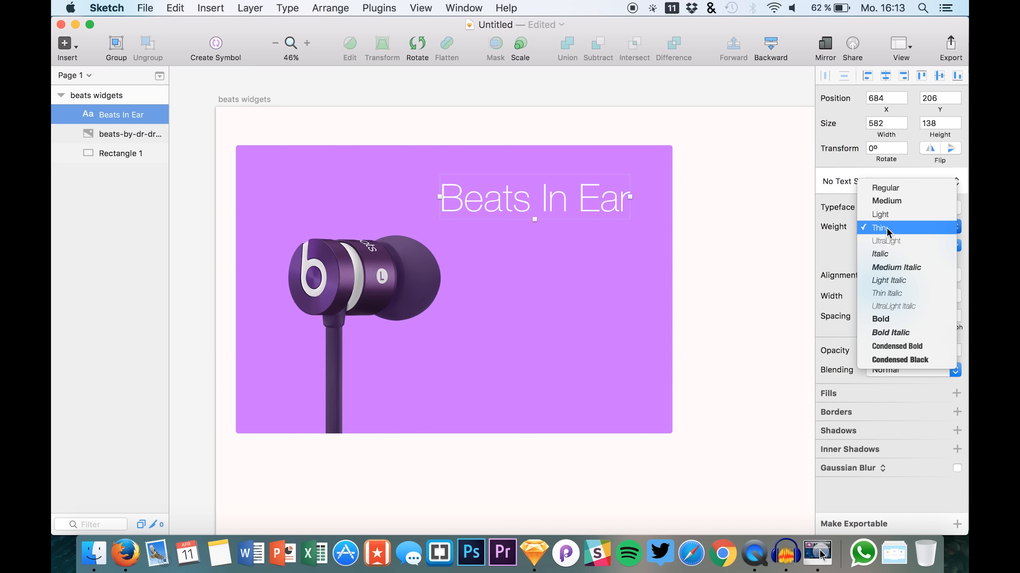
click(882, 239)
click(725, 209)
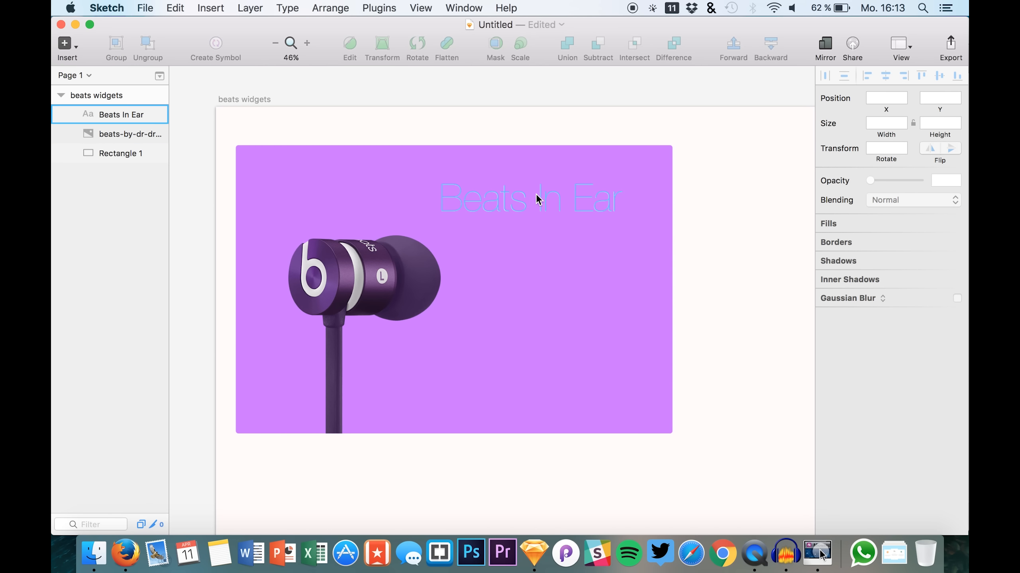
click(615, 204)
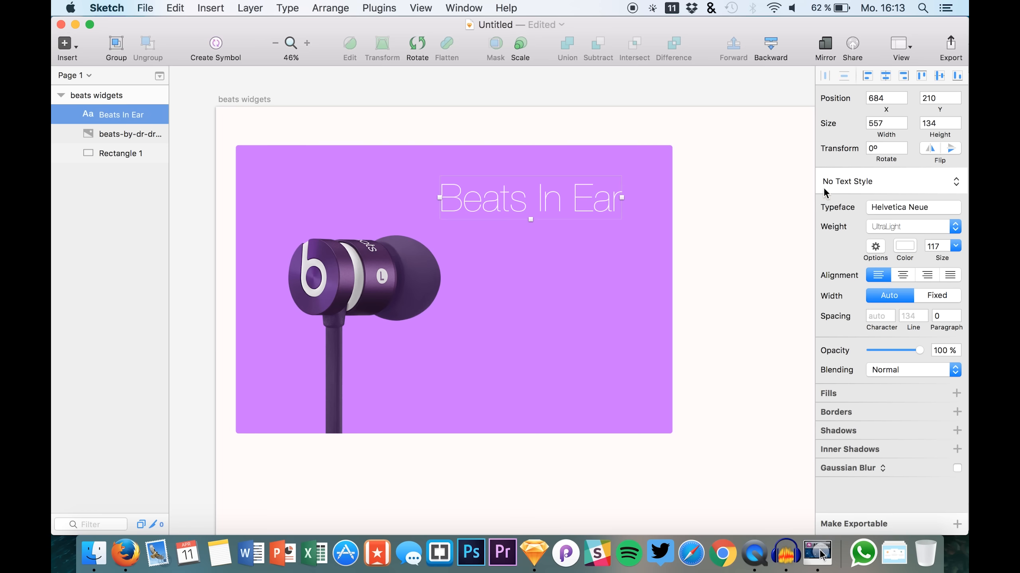
Step: Set the heading's weight to Thin and move it right to about X 728, Y 206
click(882, 227)
click(883, 207)
click(690, 212)
drag(593, 196, 605, 194)
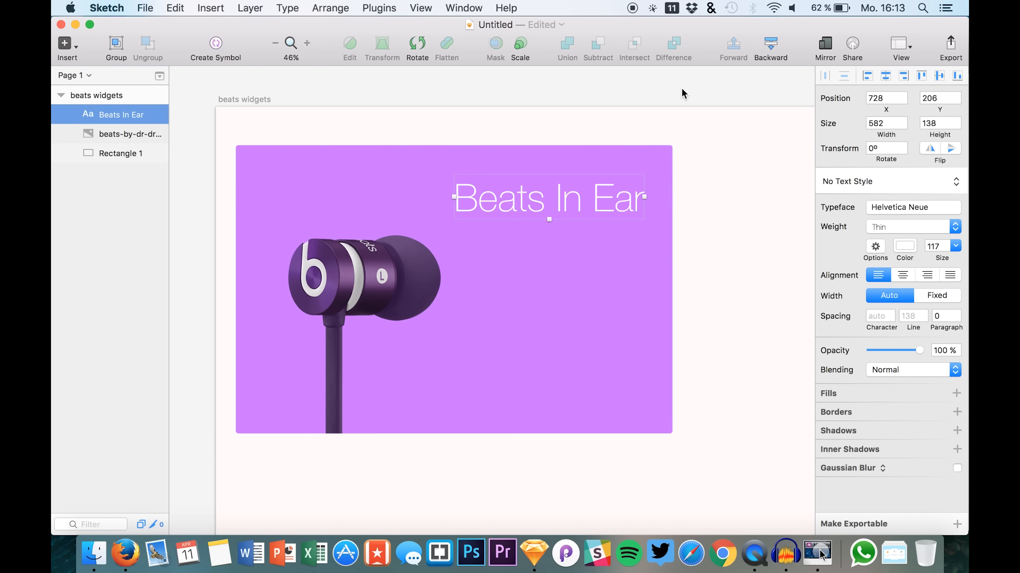
Step: Launch CraftManager, install the Craft plugin for Sketch, and dismiss the software update window
key(F4)
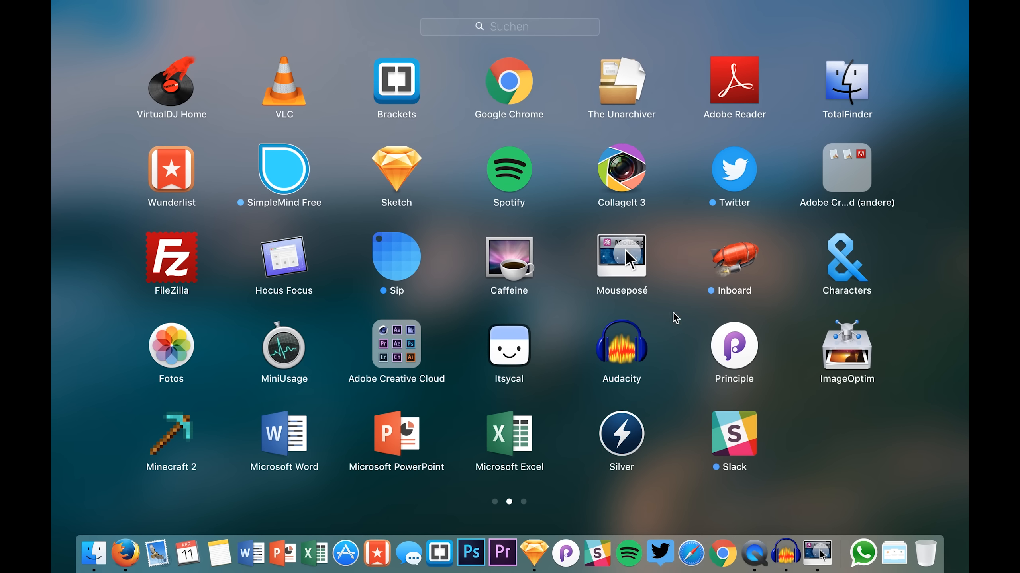
drag(694, 387, 619, 399)
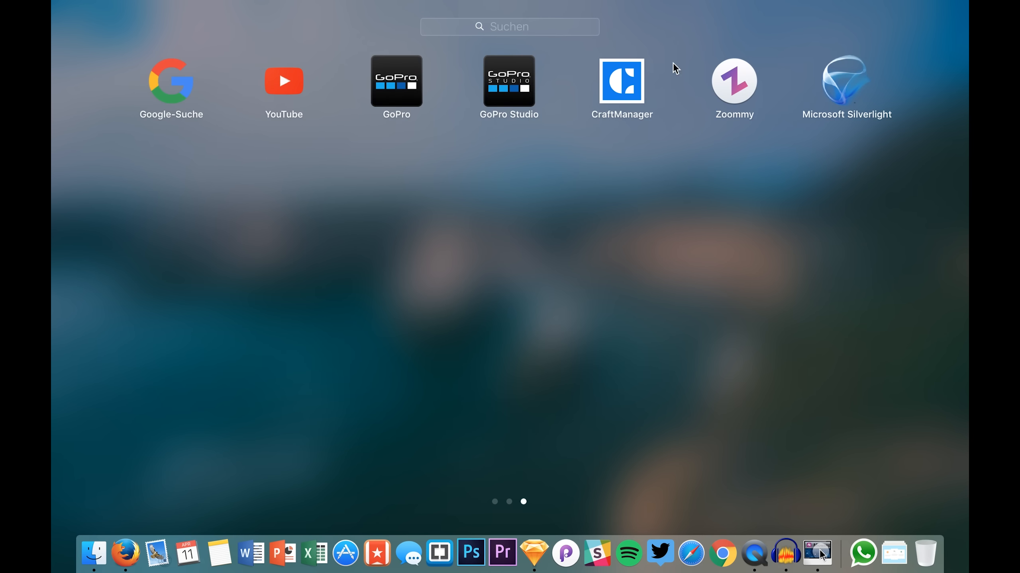
click(609, 75)
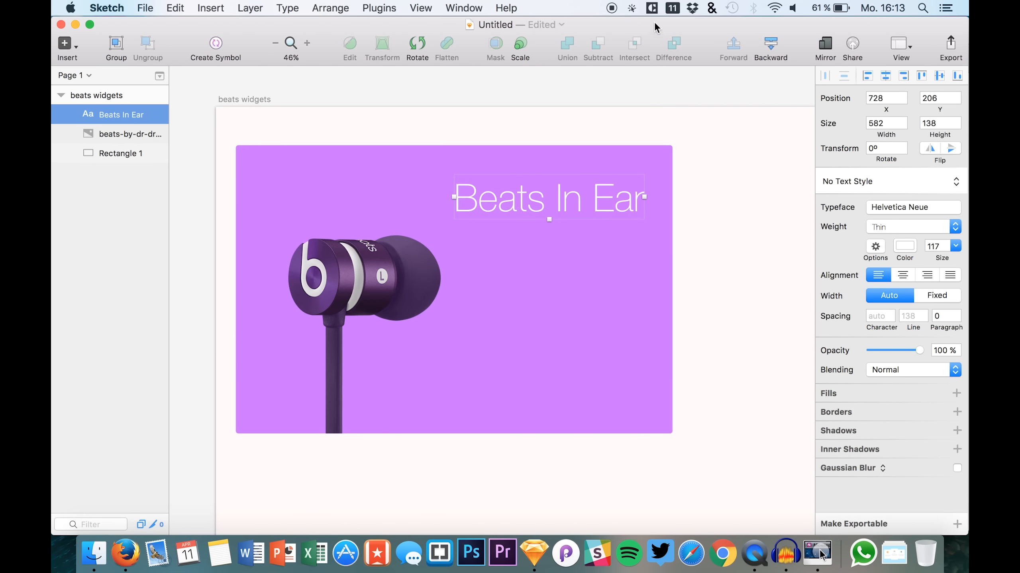
click(651, 12)
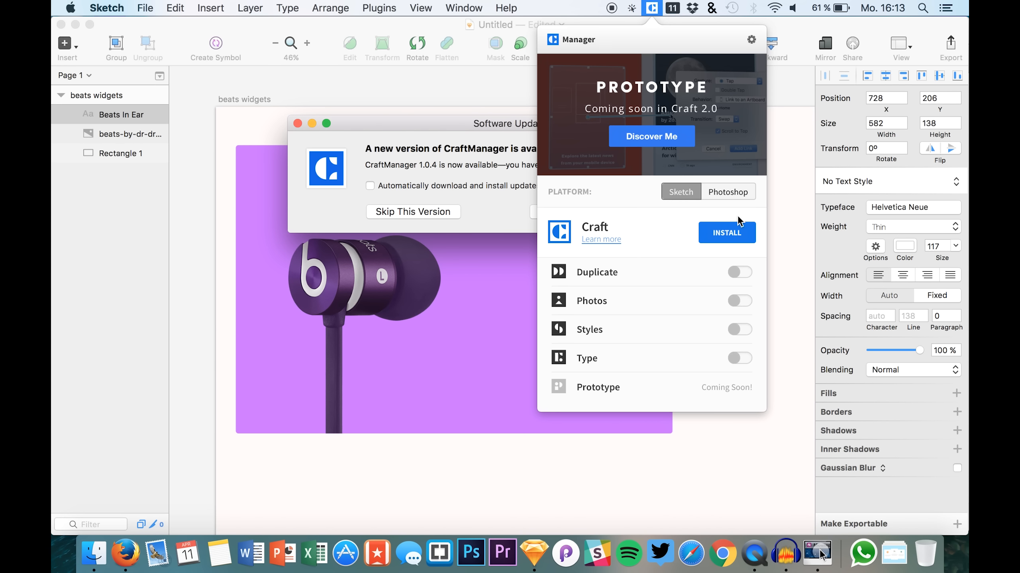
click(722, 241)
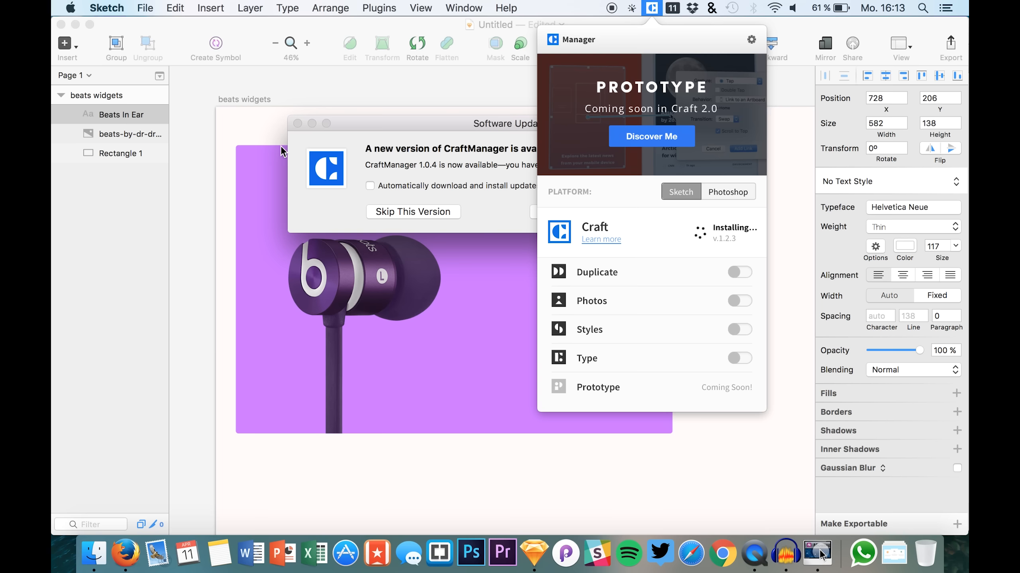
click(298, 123)
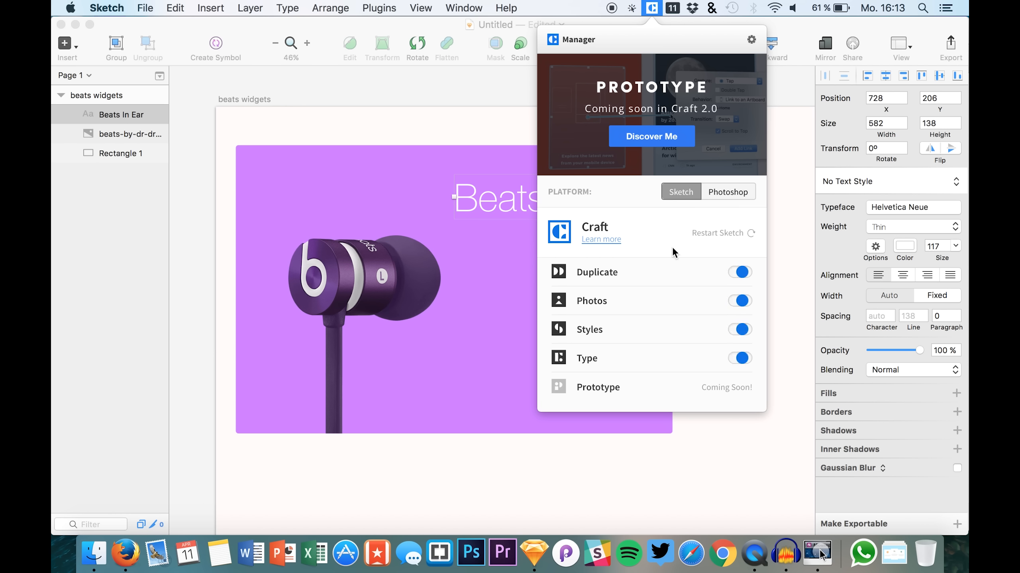
Step: Restart Sketch from CraftManager, saving the current document as vid75.sketch in Downloads
click(751, 233)
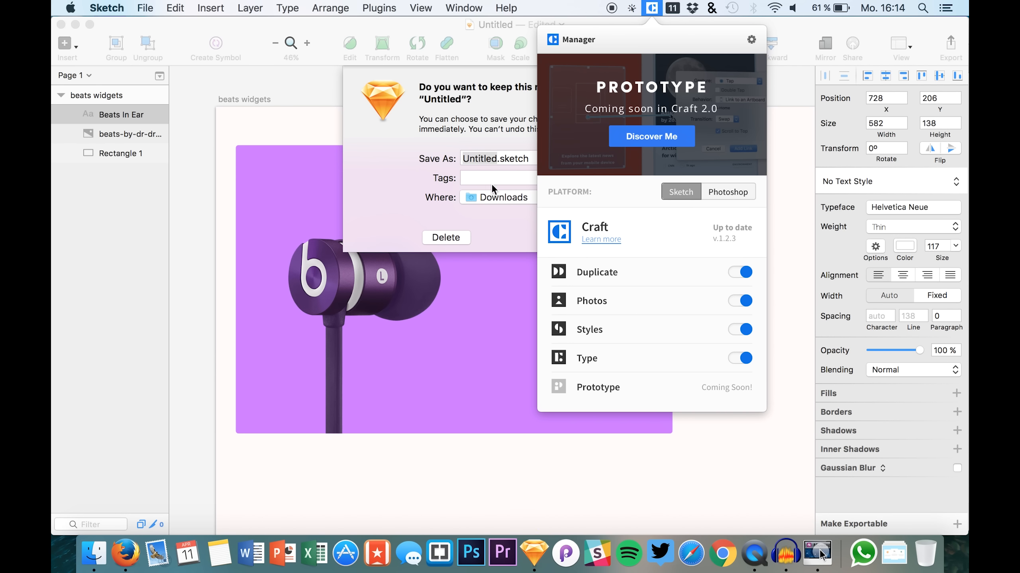
click(484, 158)
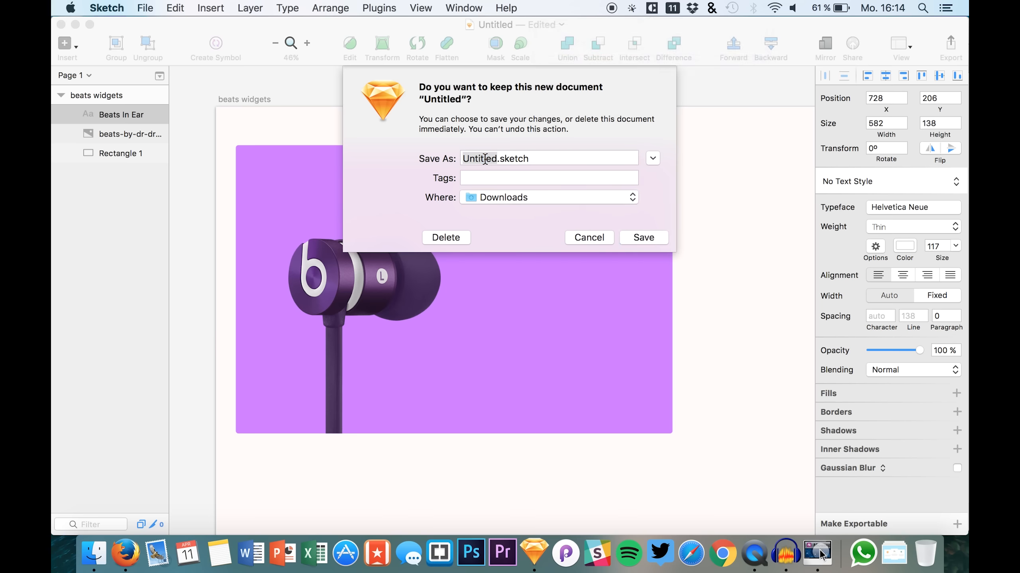
click(484, 157)
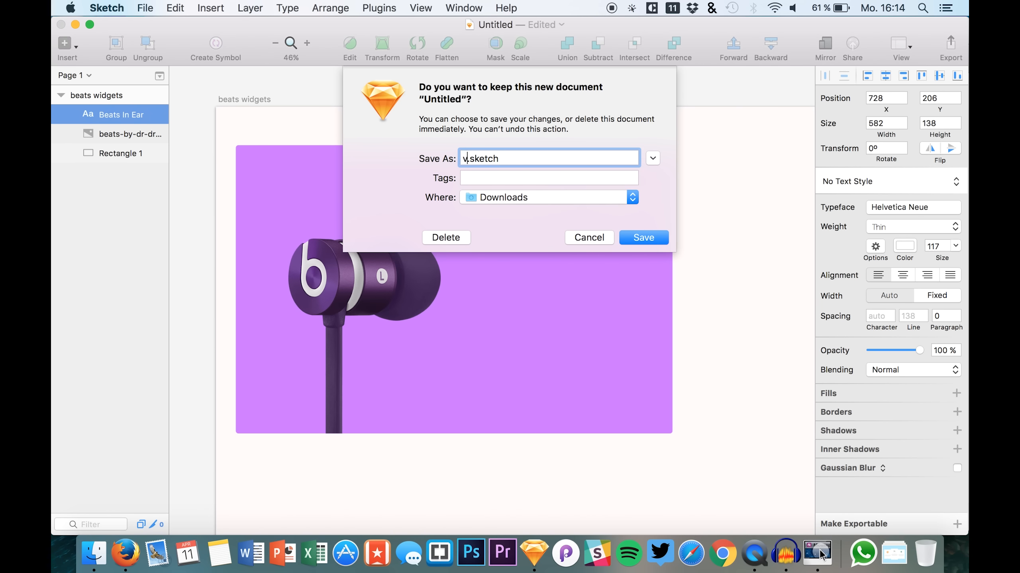
text(vid75)
key(Return)
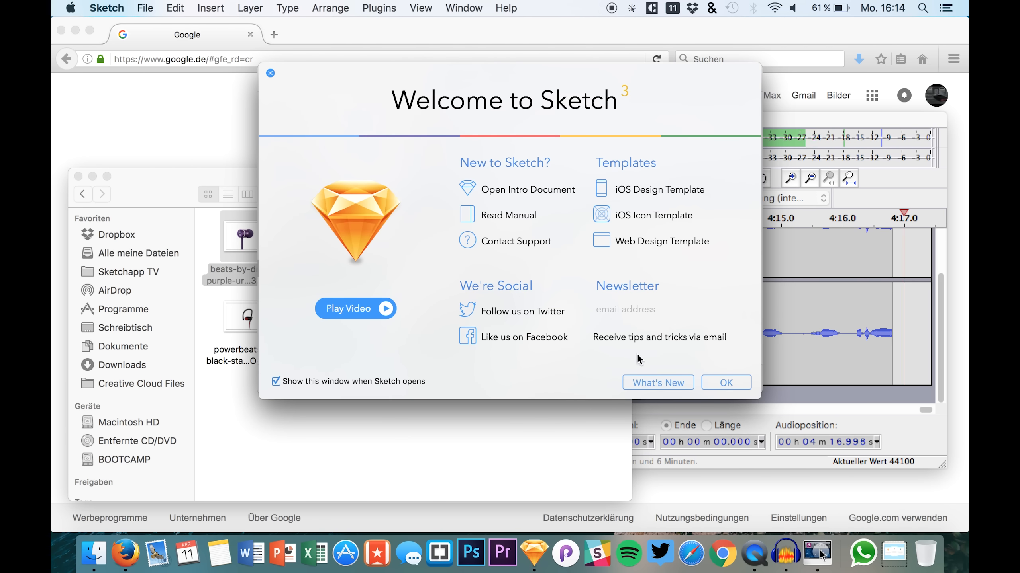
Step: Dismiss the welcome window and reopen the recent document vid75.sketch
click(726, 383)
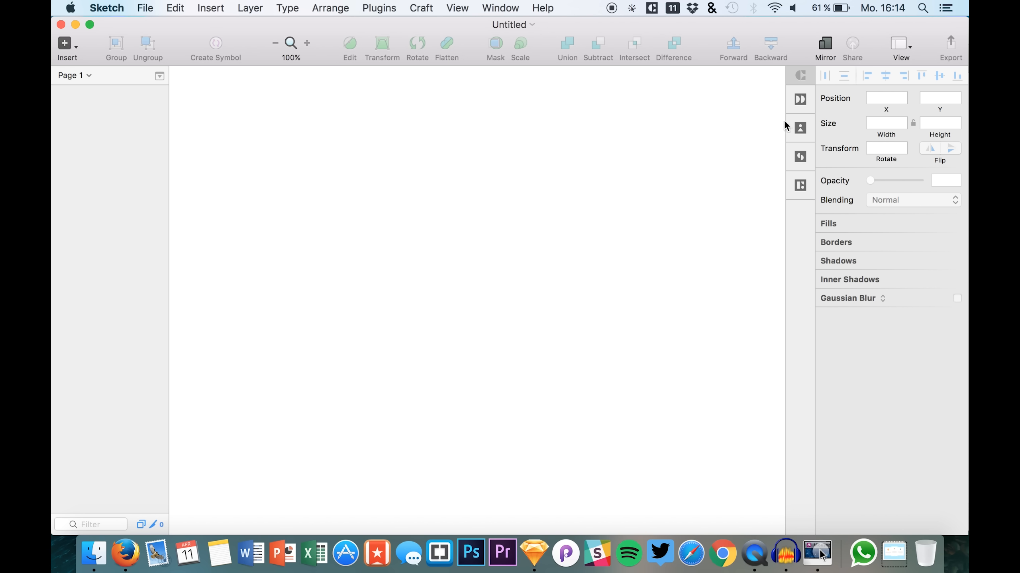
click(149, 7)
mouse_move(219, 67)
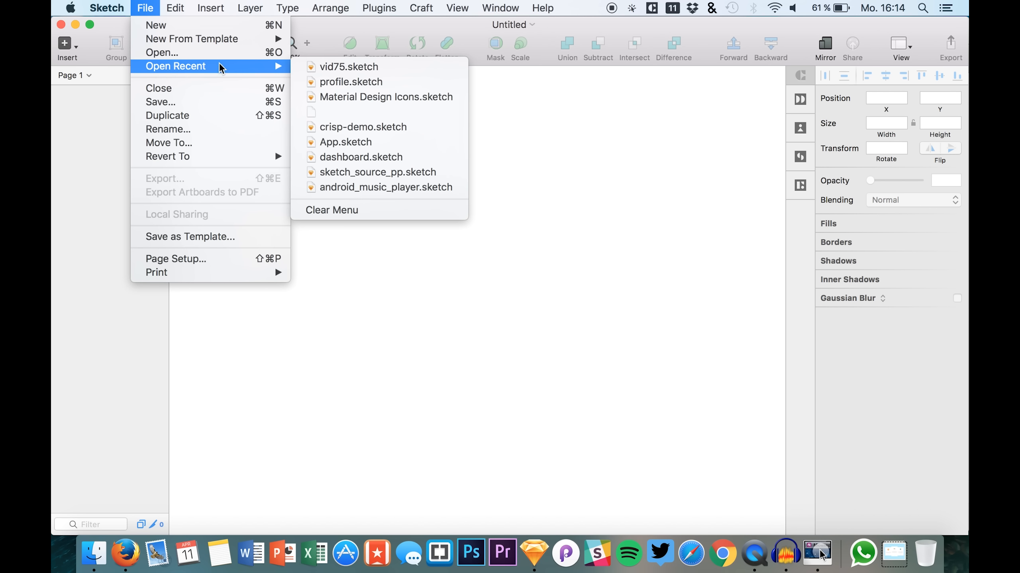
click(378, 68)
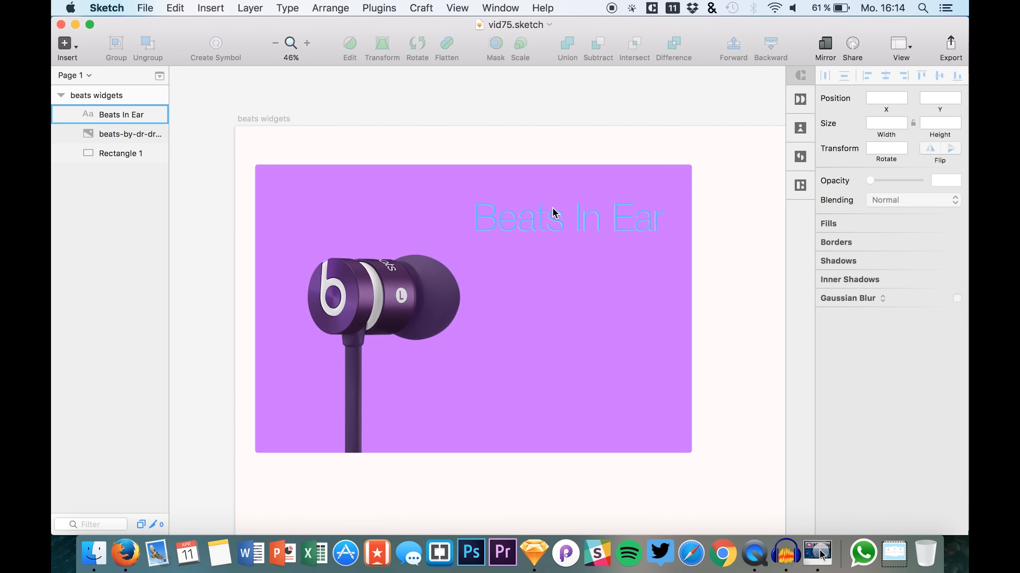
Step: Select the "Beats In Ear" heading, check Craft's Duplicate and Styles tools, and open the sample content of its Type tool
click(501, 223)
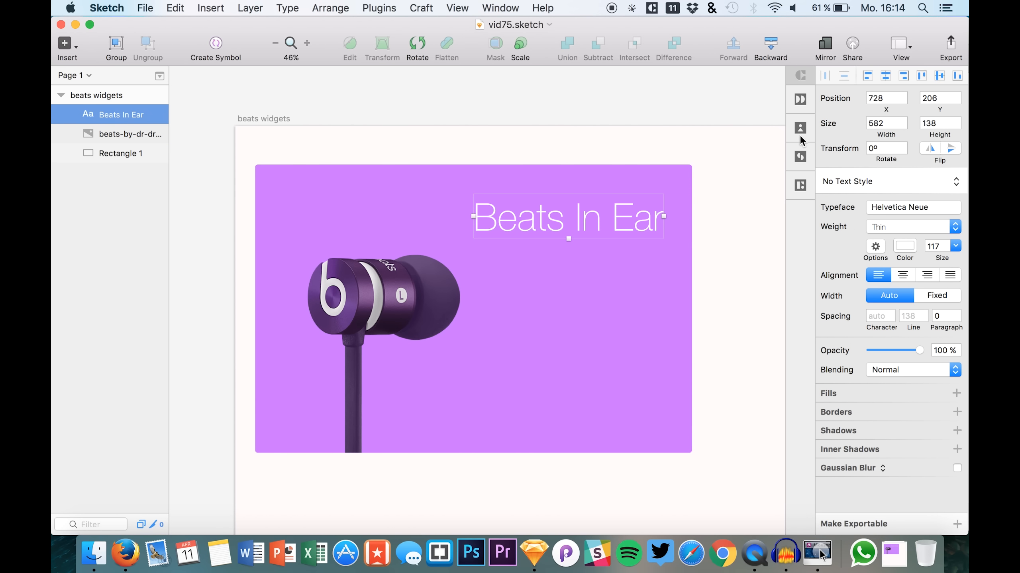
click(799, 99)
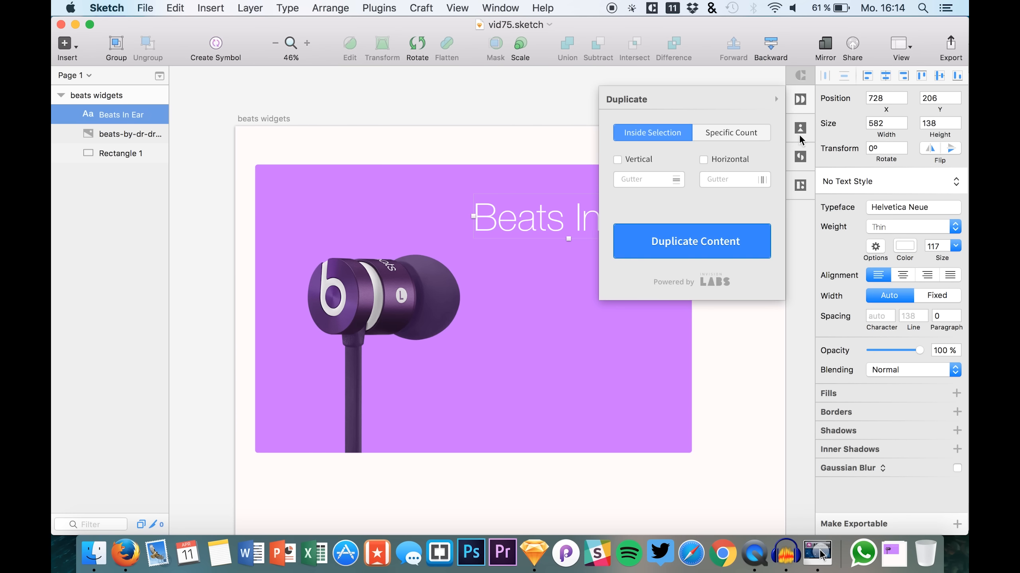
click(800, 156)
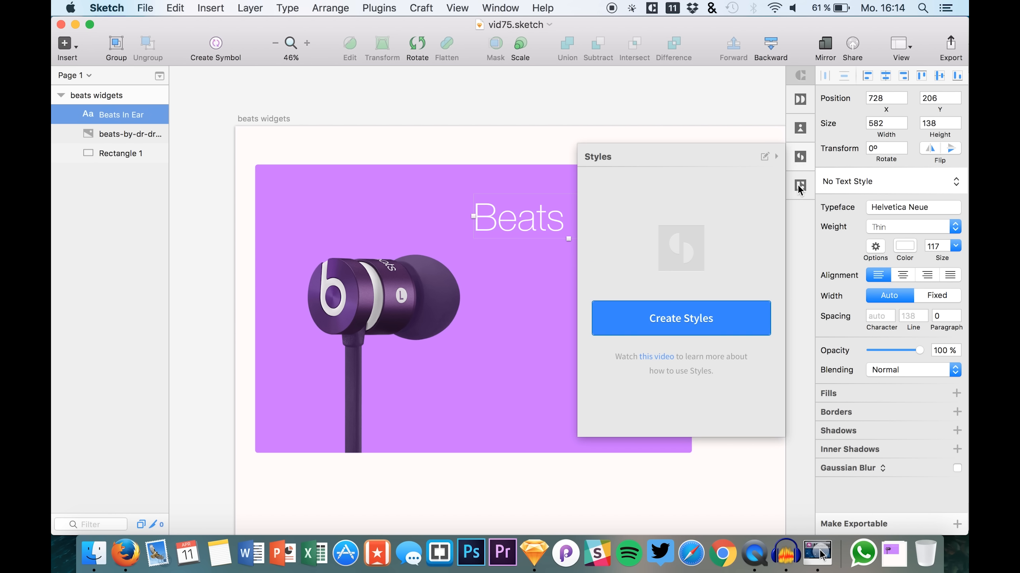
click(800, 185)
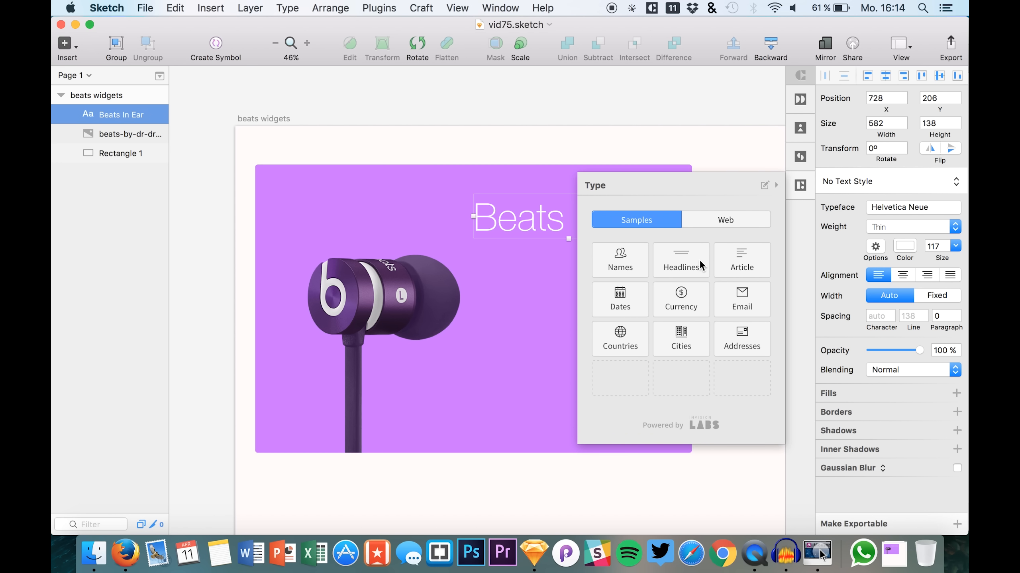
click(724, 220)
click(597, 221)
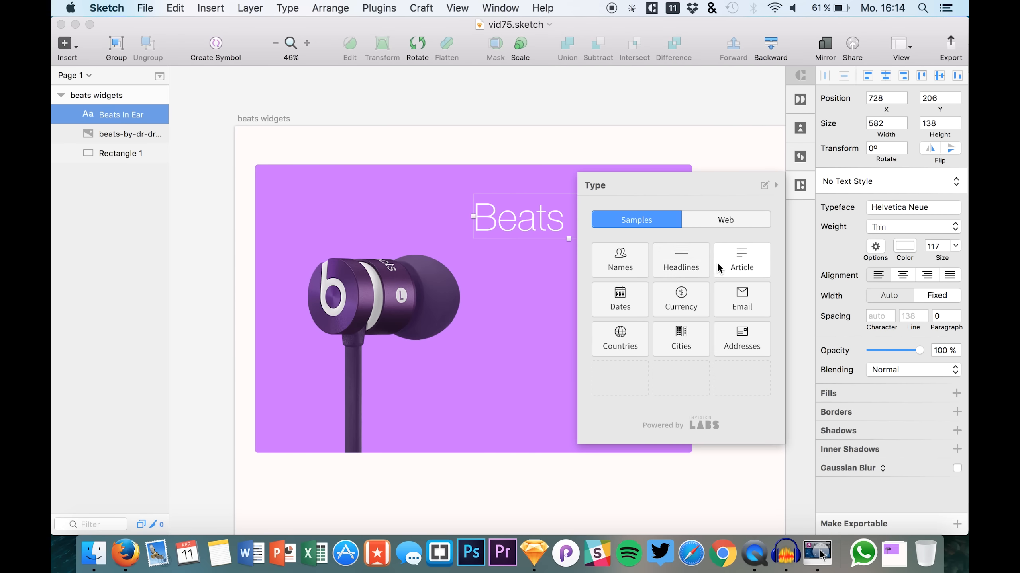
Step: Try filling the "Beats In Ear" heading with Craft's Advertising article sample text, and undo the replacement
click(733, 260)
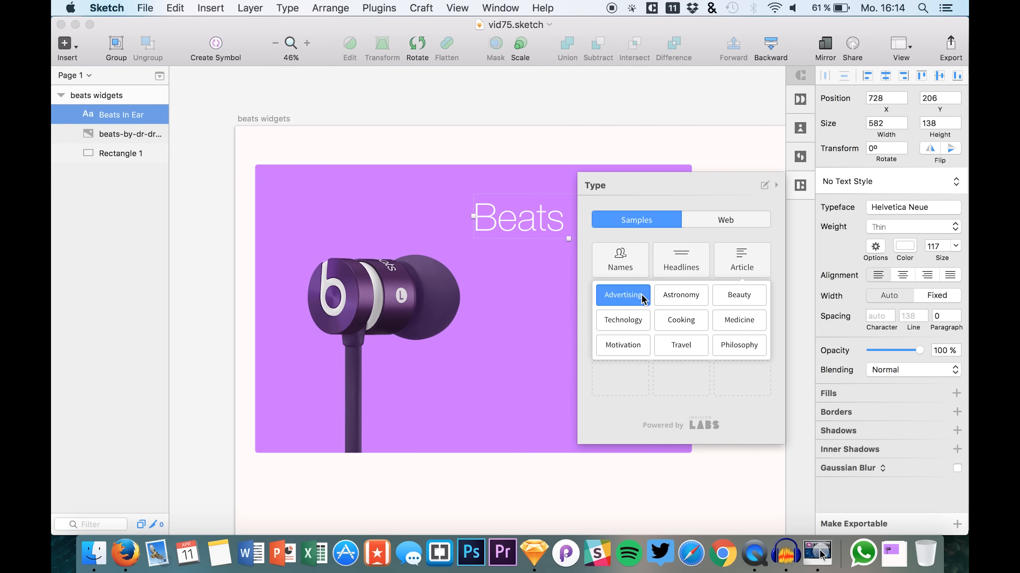
click(627, 297)
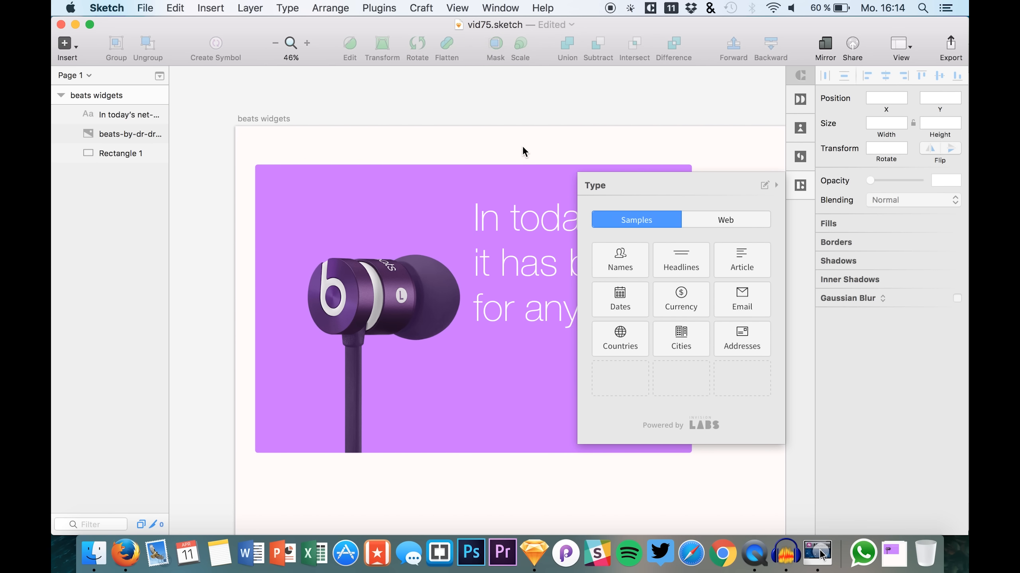
key(super+z)
Step: Duplicate the "Beats In Ear" heading, move the copy straight down to Y 356, and set its font size to 57
click(496, 223)
key(super+c)
key(super+v)
key(shift+Down)
key(shift+Down)
key(shift+Down)
key(shift+Down)
key(shift+Down)
key(shift+Down)
key(shift+Down)
key(shift+Down)
key(shift+Down)
key(shift+Down)
key(shift+Down)
key(shift+Down)
key(shift+Down)
key(shift+Down)
key(shift+Down)
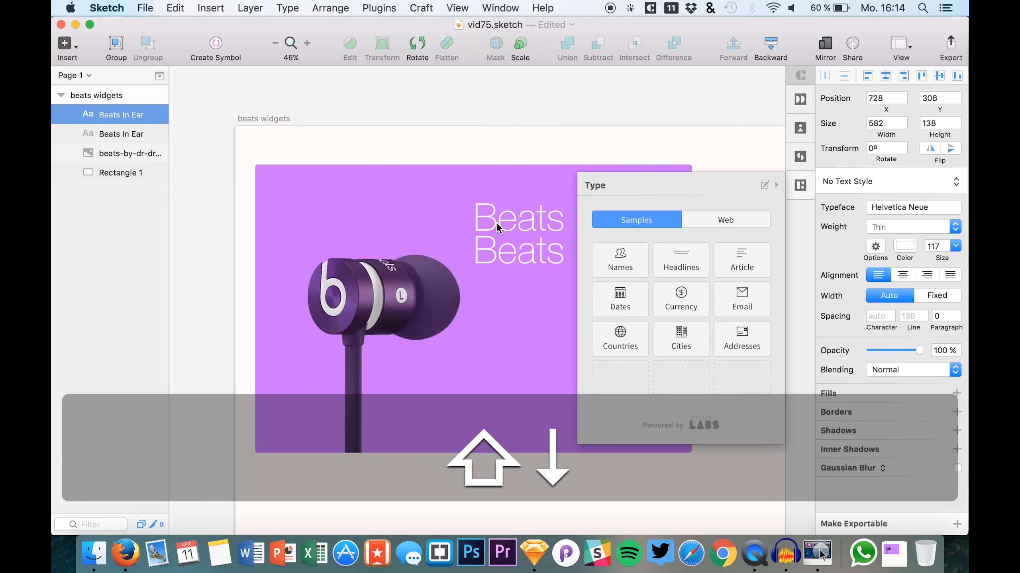
drag(927, 262, 894, 252)
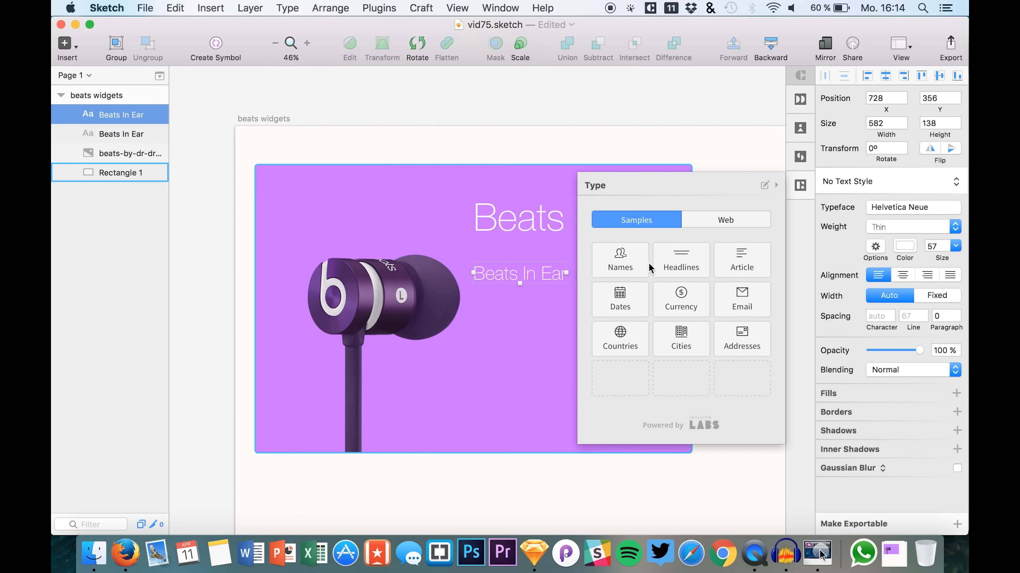
Step: Fill the copied text layer with Craft's Technology article sample and move it to about X 728, Y 373
click(722, 265)
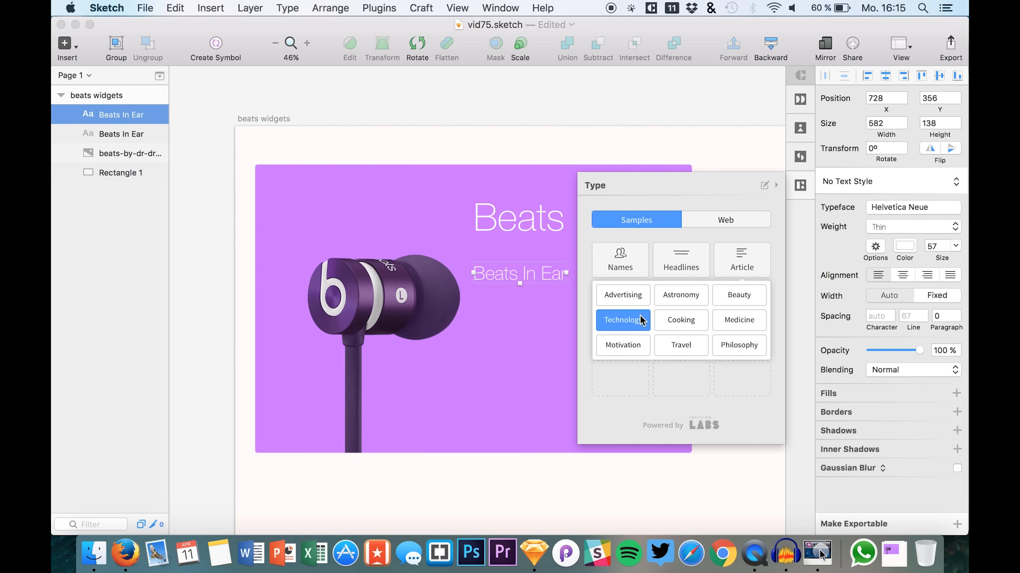
click(622, 320)
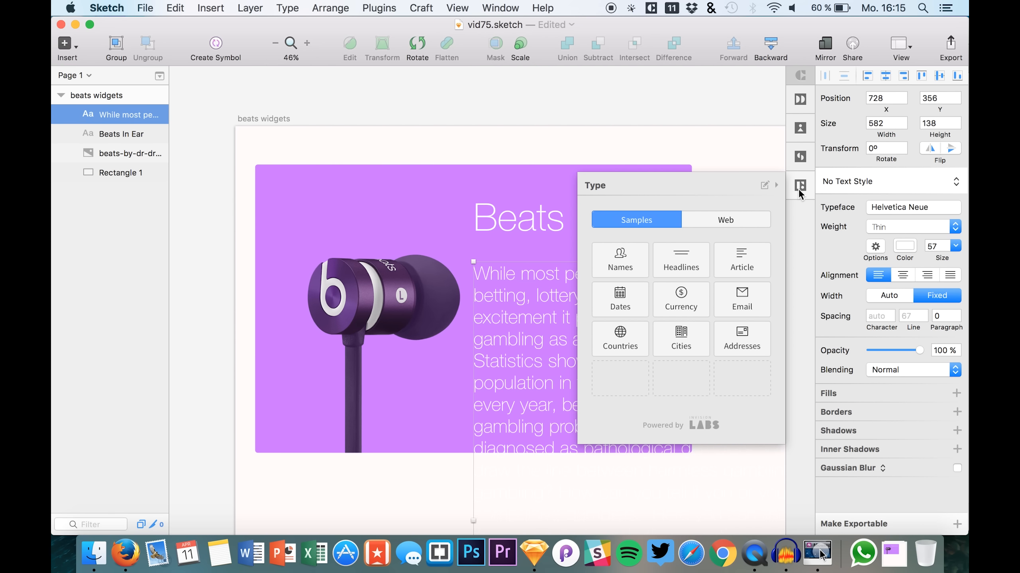
click(799, 188)
drag(608, 401, 598, 375)
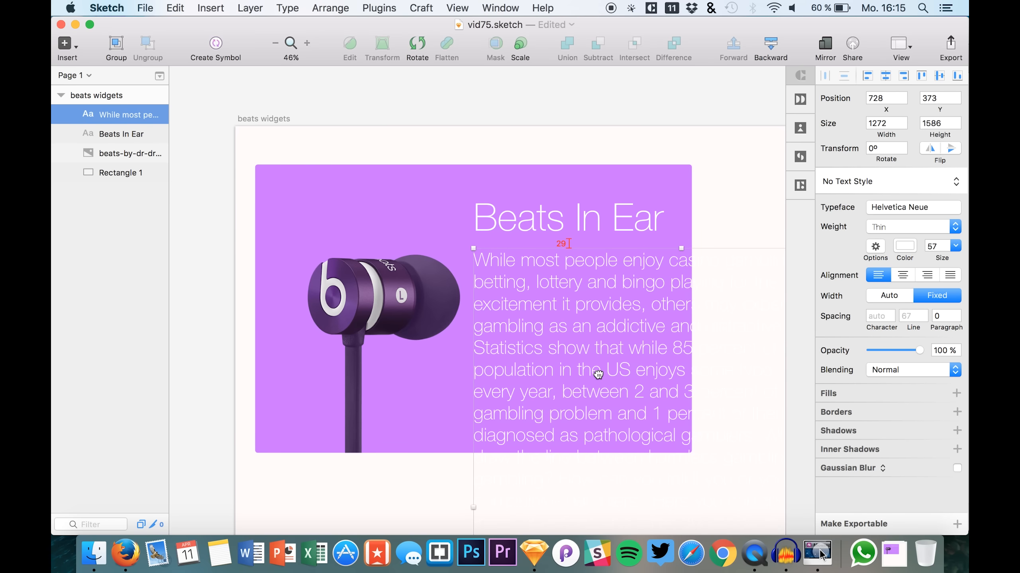
double_click(609, 415)
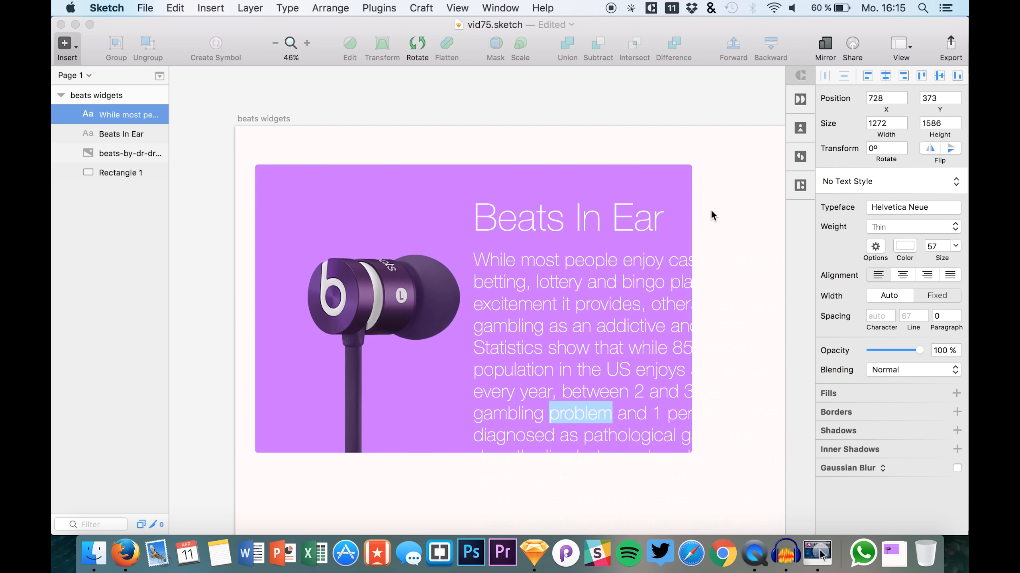
key(Escape)
Step: Resize the paragraph's text box to about 582 wide and 551 high so it fits inside the purple card
scroll(643, 285, right, 5)
scroll(643, 285, down, 1)
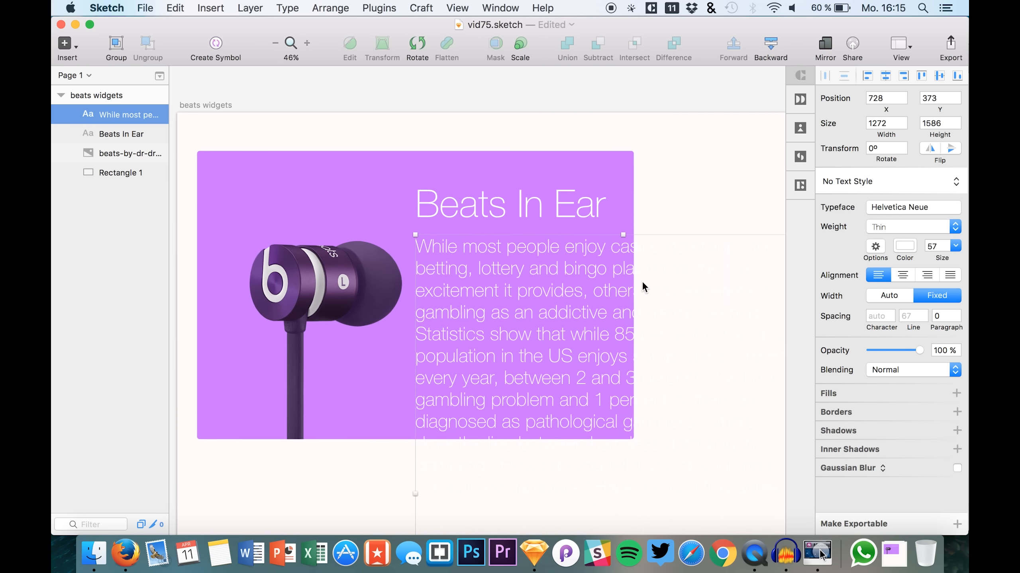
scroll(642, 282, down, 5)
scroll(642, 282, right, 4)
click(672, 385)
click(519, 307)
drag(666, 388, 552, 352)
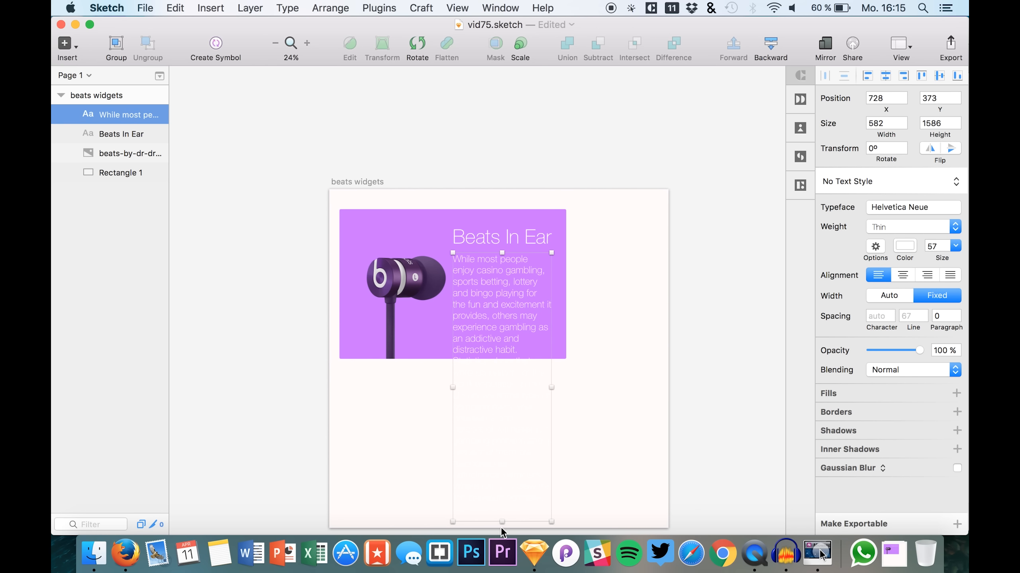
drag(499, 522, 503, 344)
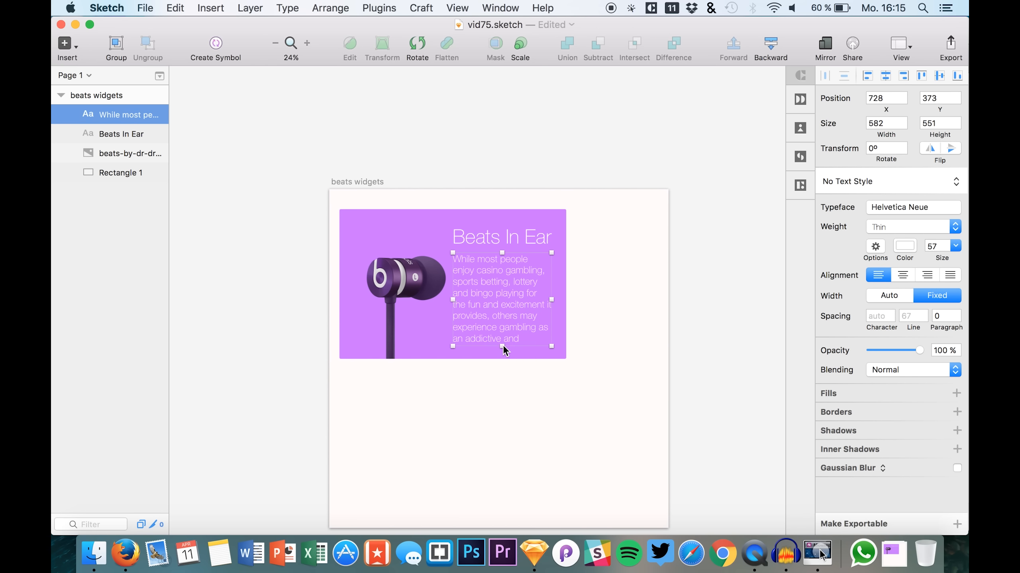
scroll(503, 344, up, 5)
scroll(503, 344, down, 2)
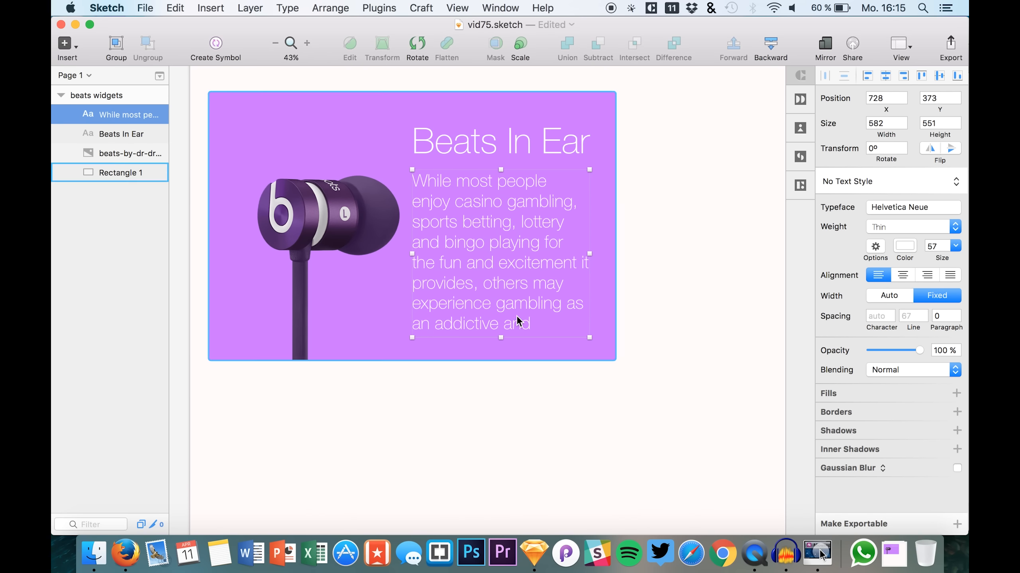
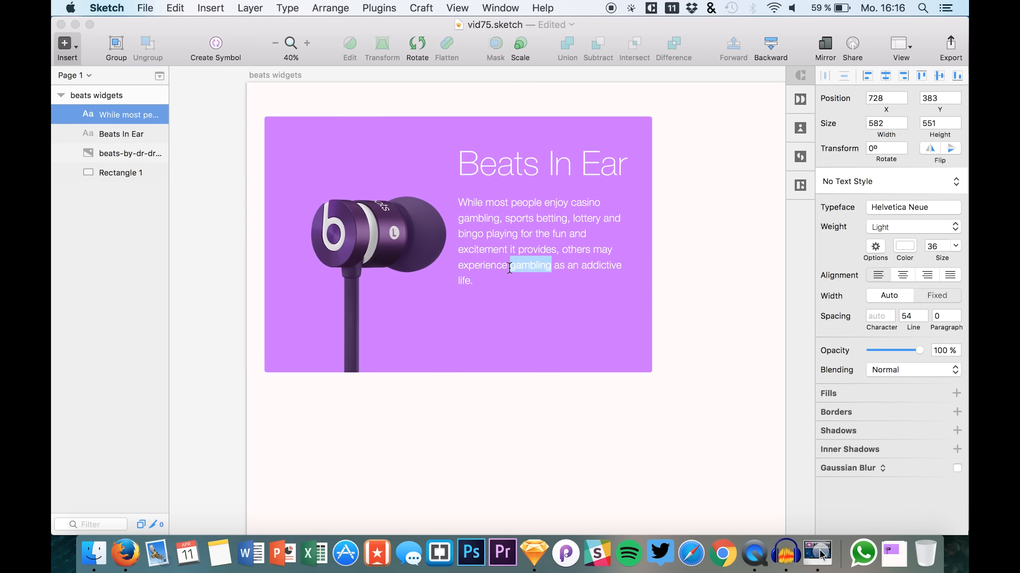
Step: Shorten the paragraph so that it ends with "excitement it provides."
text(.)
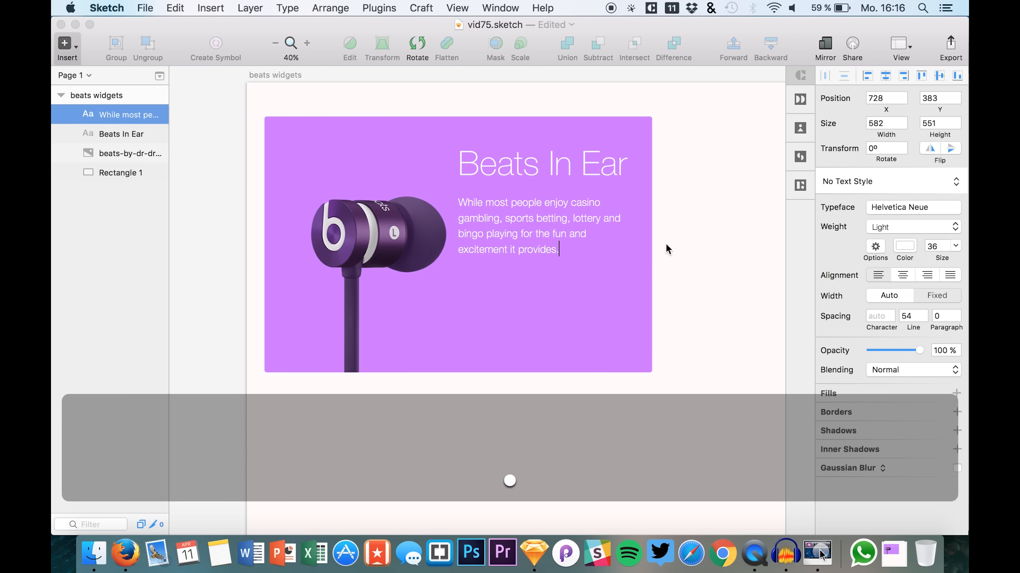
key(Escape)
click(706, 279)
scroll(706, 281, up, 3)
scroll(705, 281, left, 2)
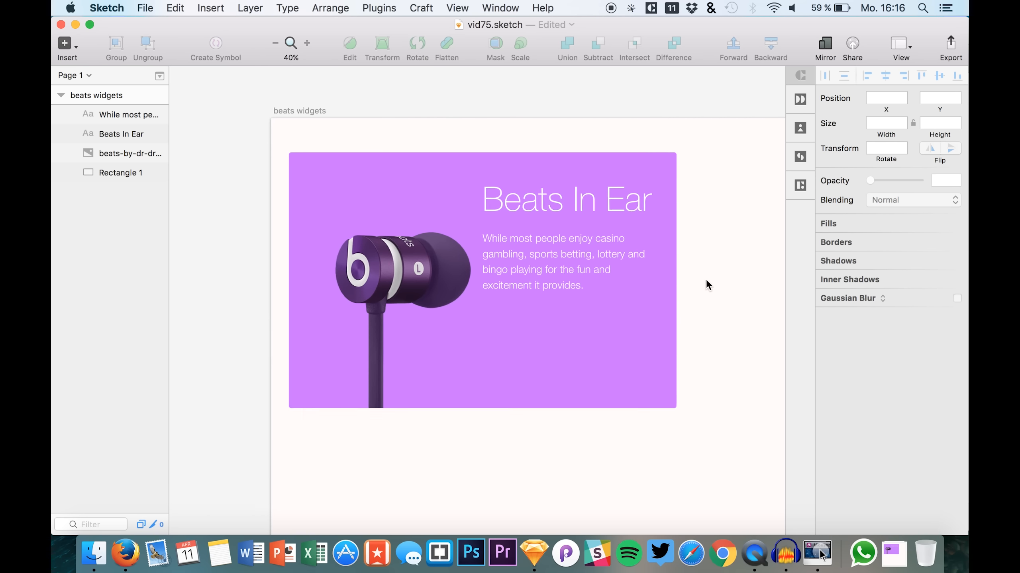
Step: Move the earphone image left to X -165
click(573, 289)
click(449, 255)
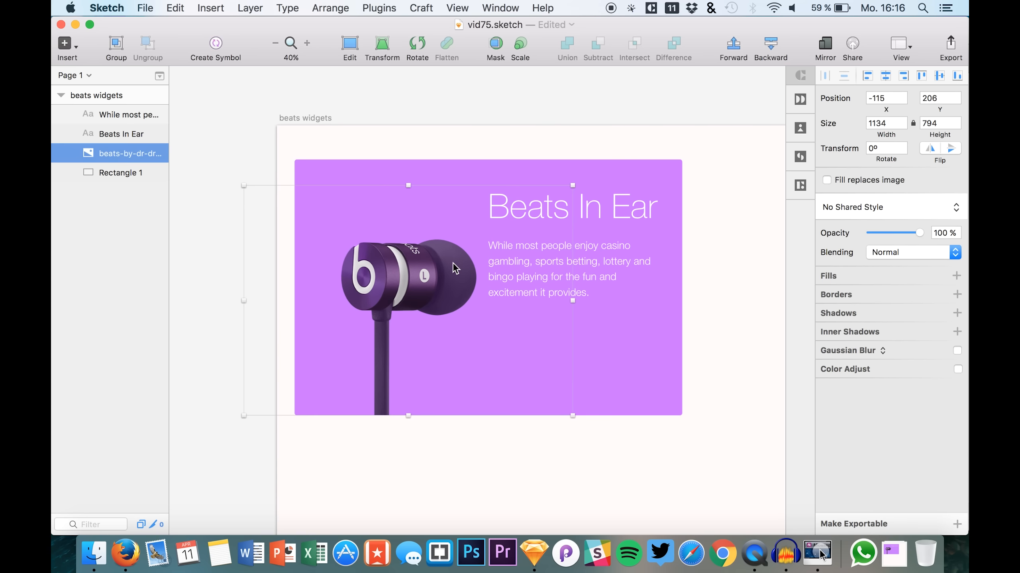
key(shift+Left)
key(shift+Left)
key(shift+Left)
key(shift+Left)
key(shift+Left)
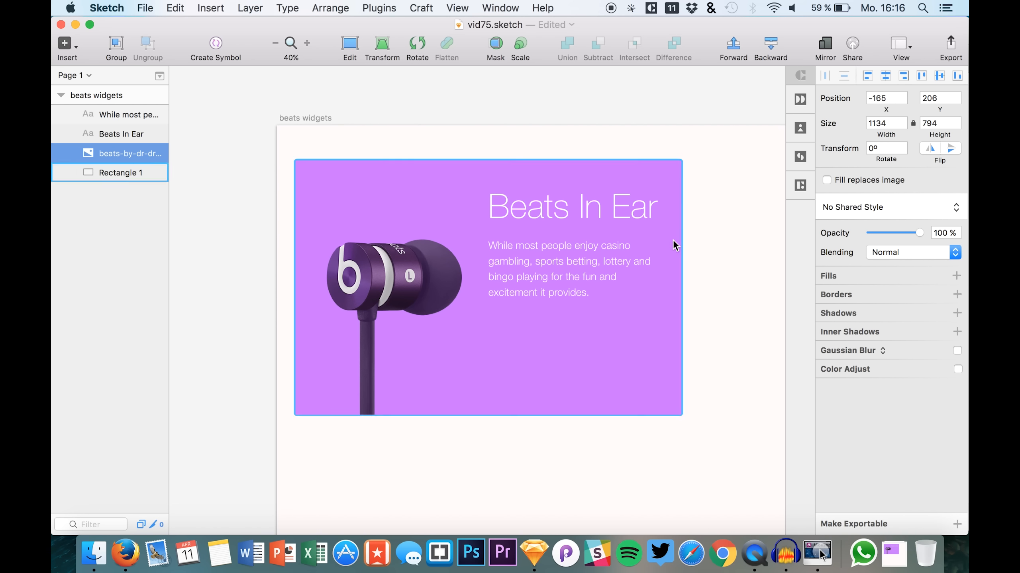
click(687, 237)
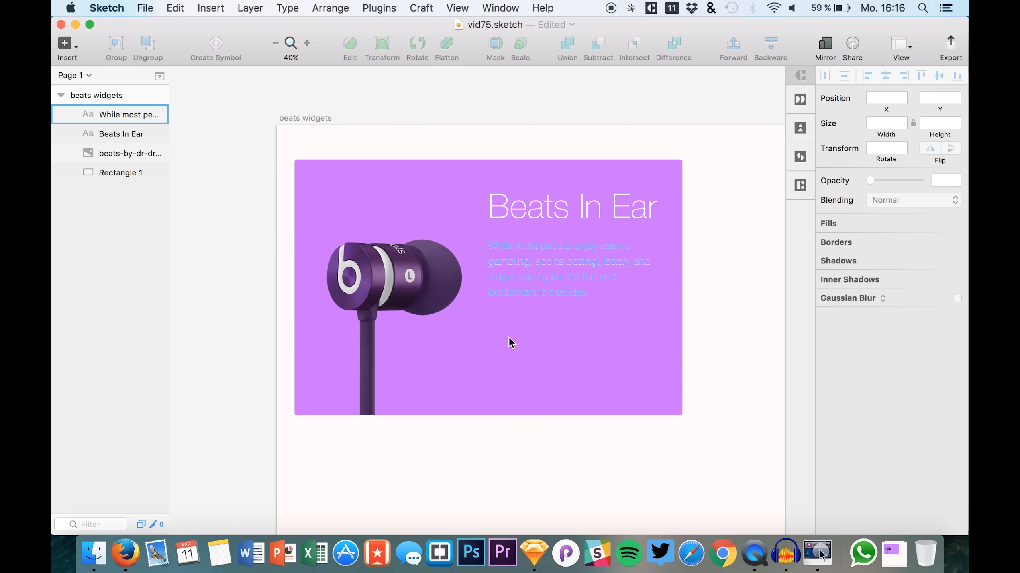
Step: Draw a rounded rectangle about 350 × 94 below the paragraph as a button and turn off its border
key(u)
drag(489, 317, 590, 344)
click(824, 355)
Step: Fill the button rectangle with a purple sampled from the earphone image and lighten it to 703585
click(846, 299)
click(829, 432)
click(830, 433)
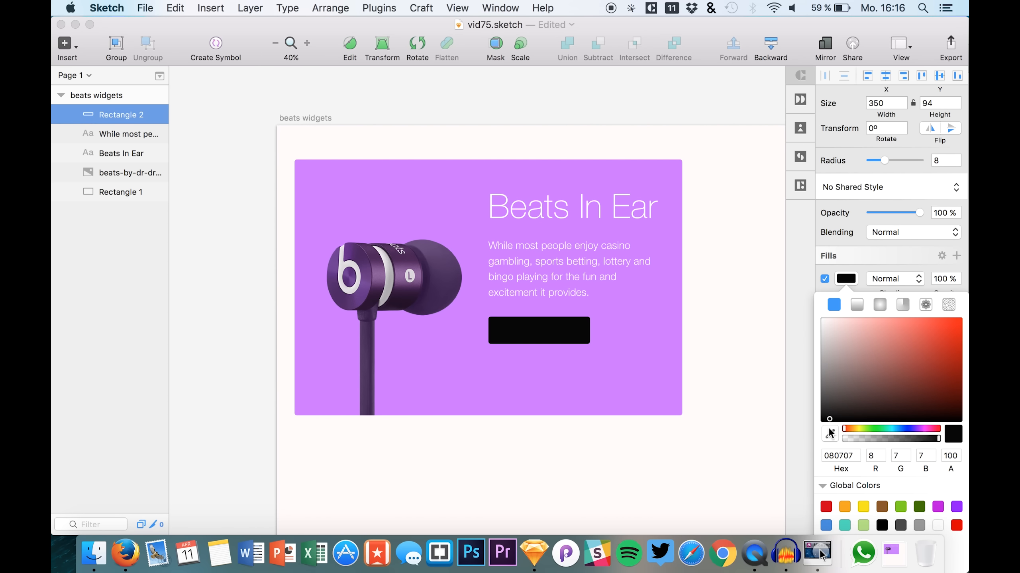
click(426, 274)
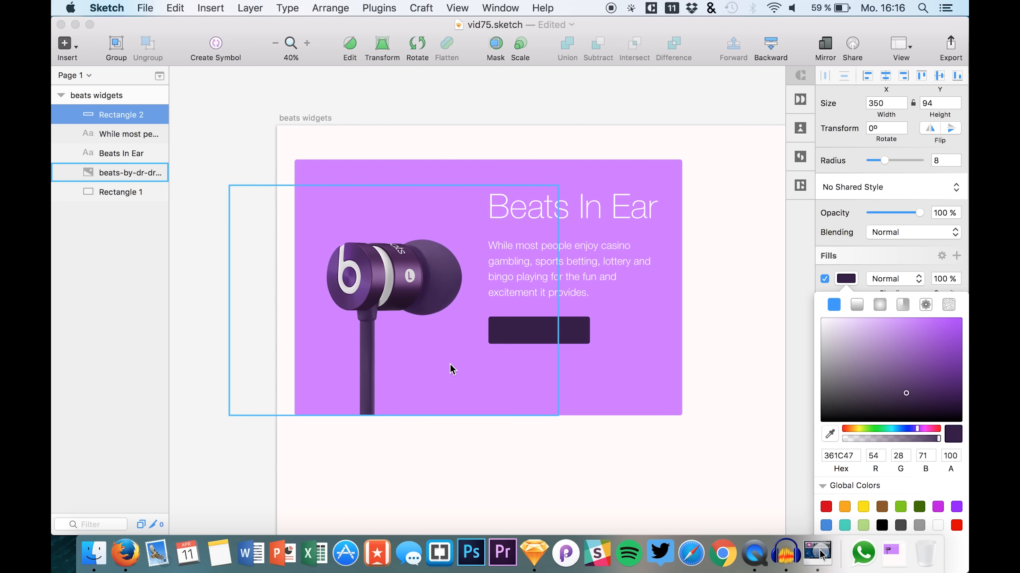
click(830, 434)
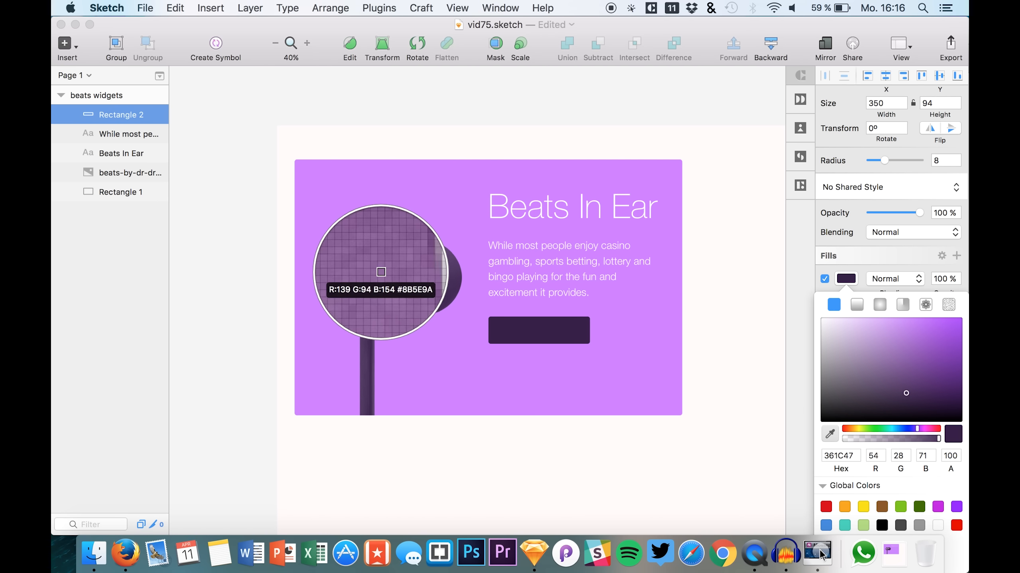
click(408, 260)
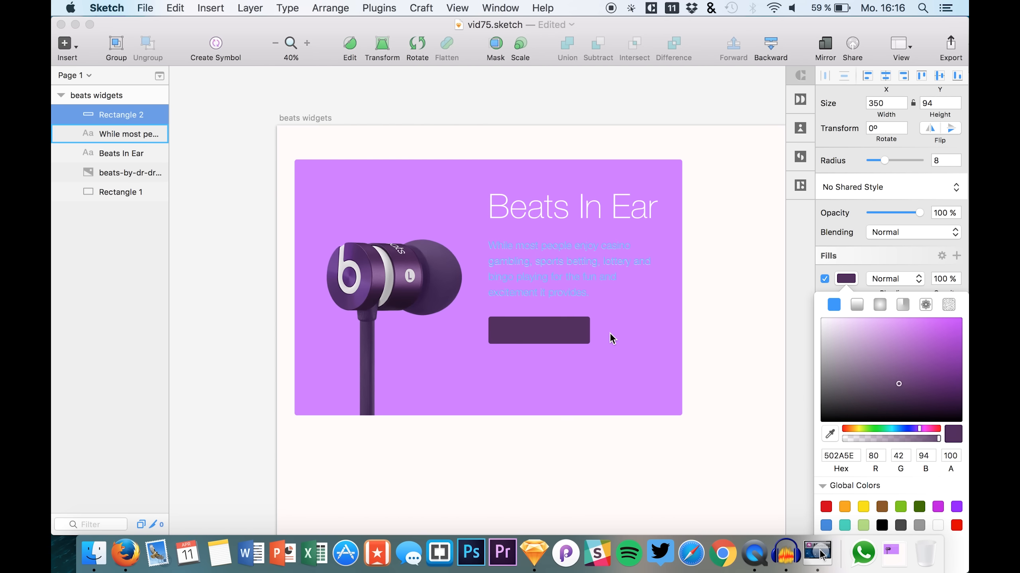
mouse_move(905, 367)
mouse_down()
mouse_move(903, 357)
mouse_move(906, 368)
mouse_up()
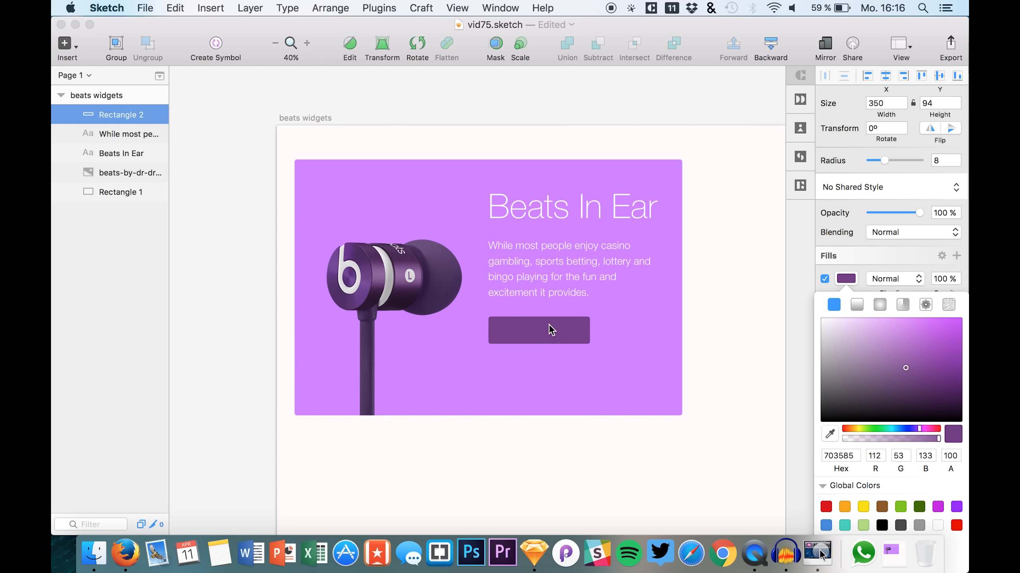
Step: Add the text "VIEW MORE" to the button and centre it at about X 806, Y 681
key(t)
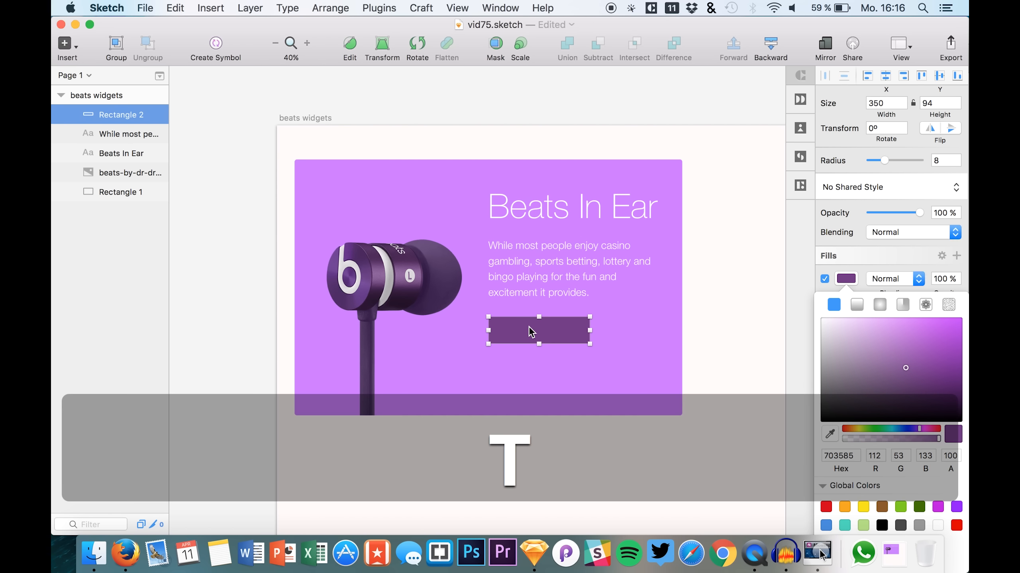
key(t)
click(524, 324)
text(VIEW MORES)
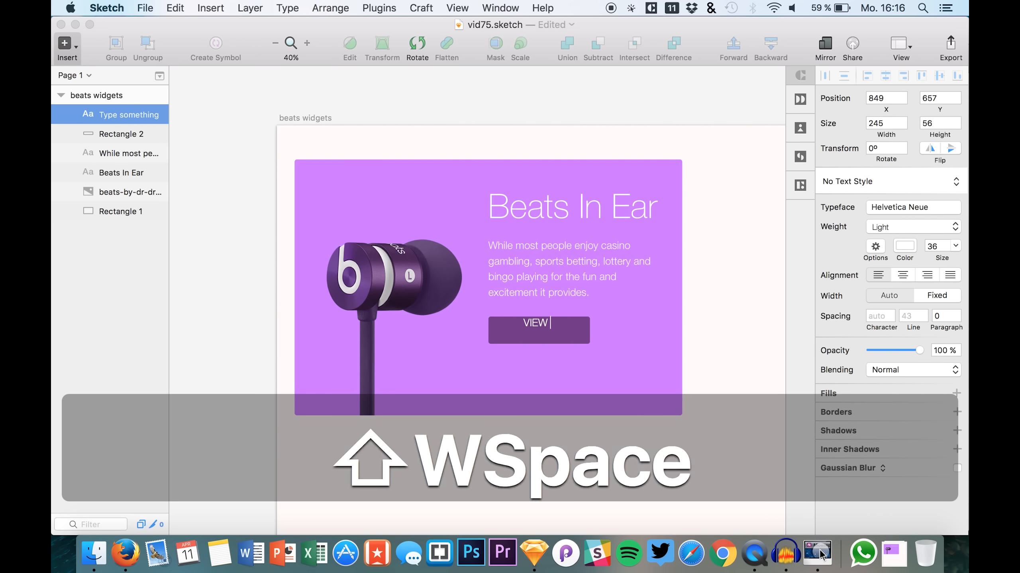
key(shift+BackSpace)
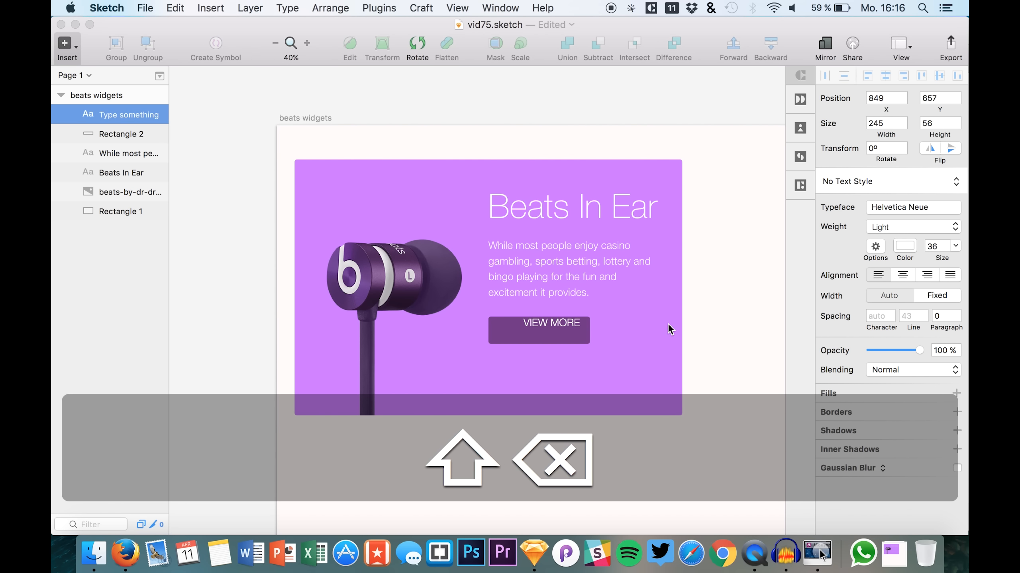
key(Escape)
drag(565, 326, 554, 331)
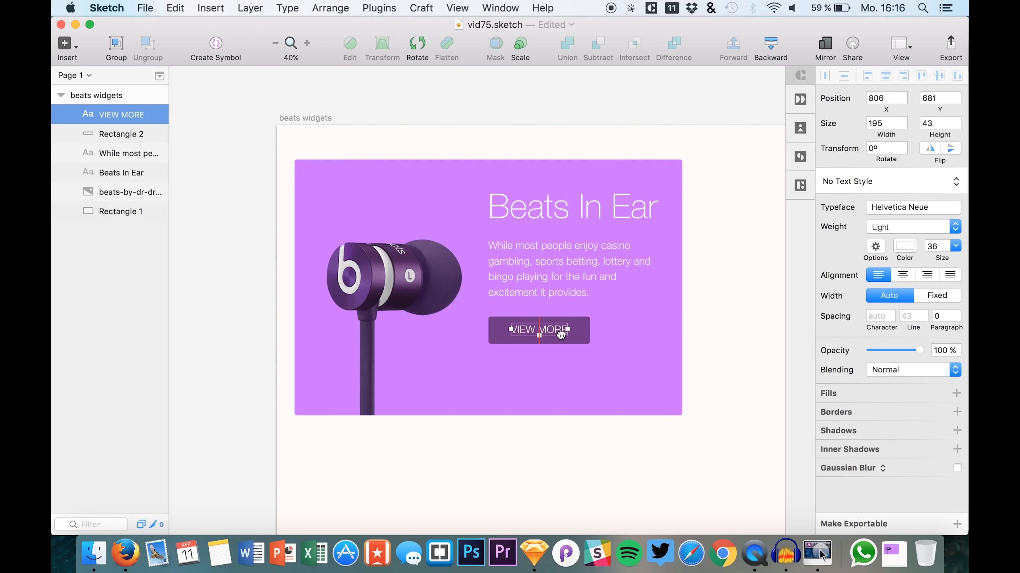
Step: Set the VIEW MORE text size to 30 and centre it in the button at X 822, Y 685
click(618, 339)
click(724, 322)
click(533, 328)
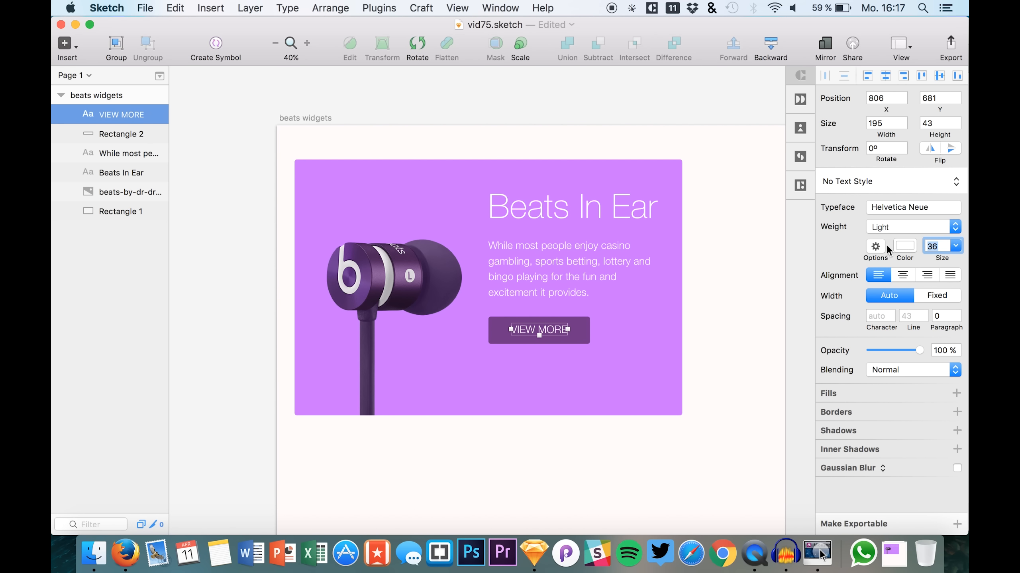
key(BackSpace)
text(0)
key(Return)
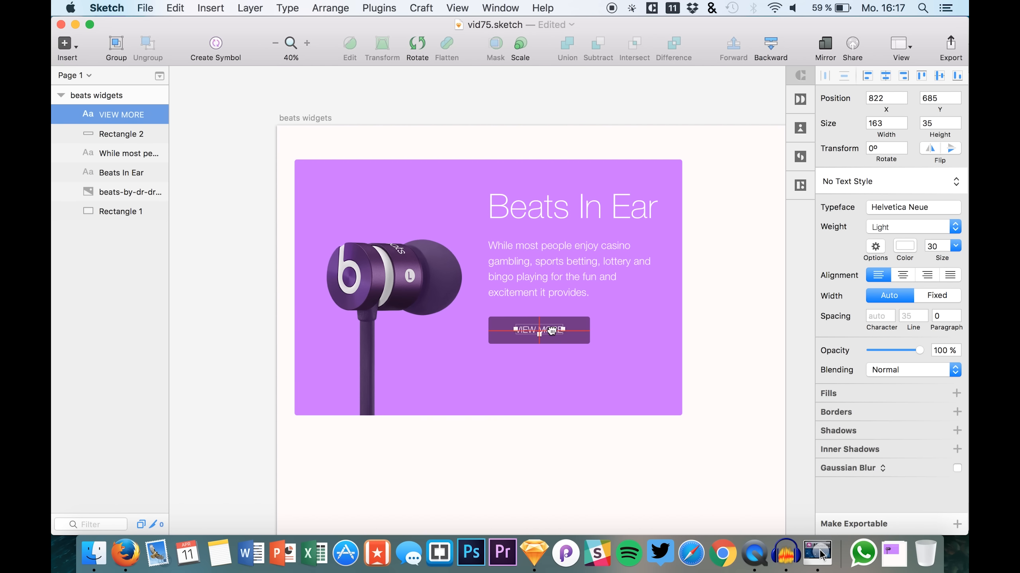
click(667, 328)
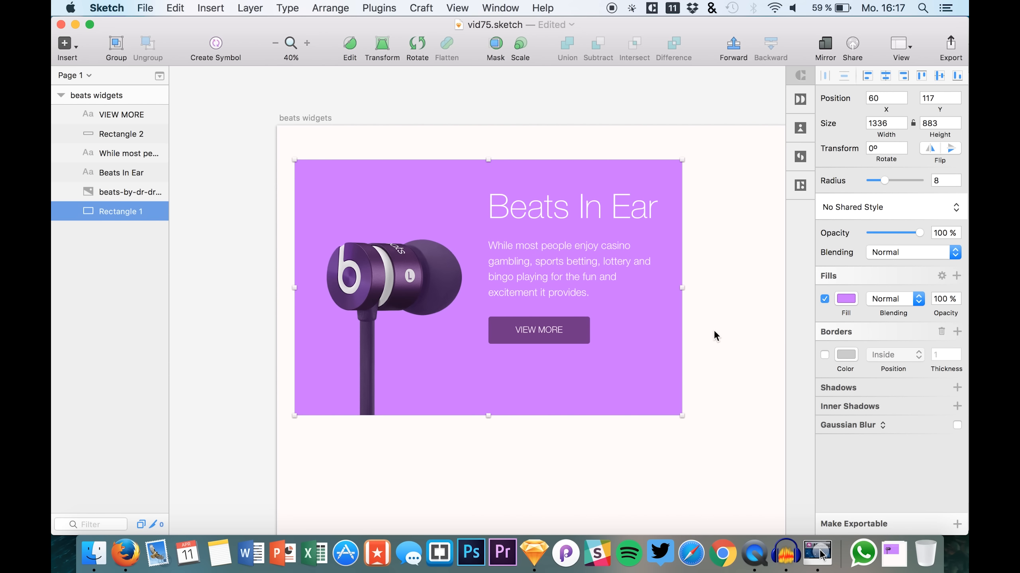
click(724, 328)
Step: Copy the card's purple background rectangle and paste it above the VIEW MORE text layer
key(super+minus)
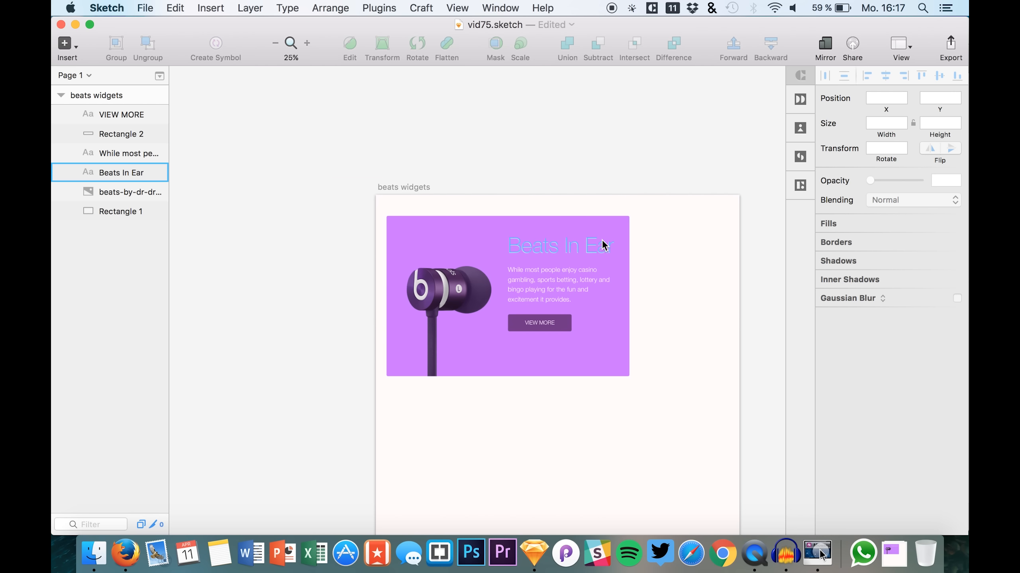
scroll(604, 245, up, 3)
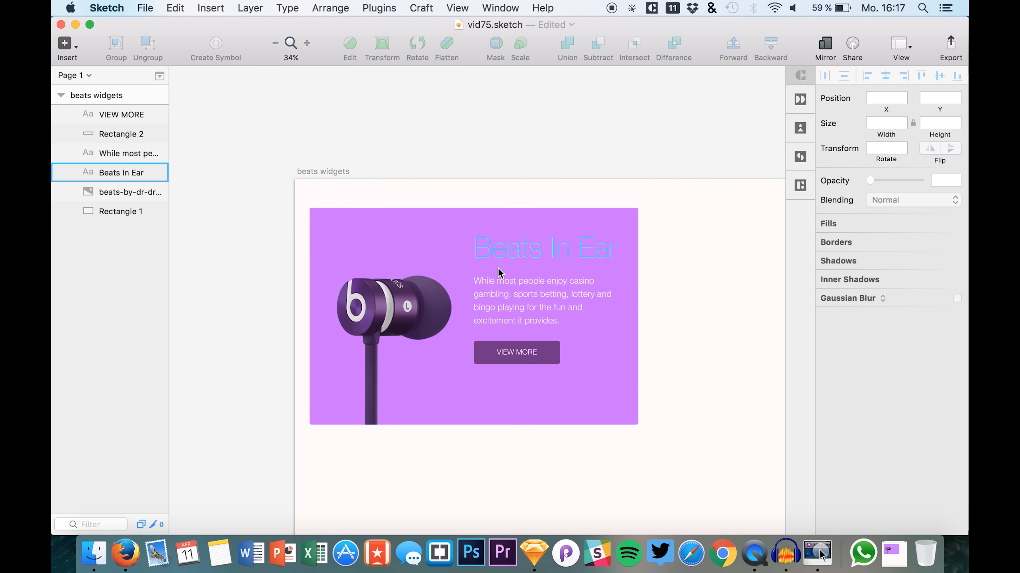
scroll(518, 387, down, 5)
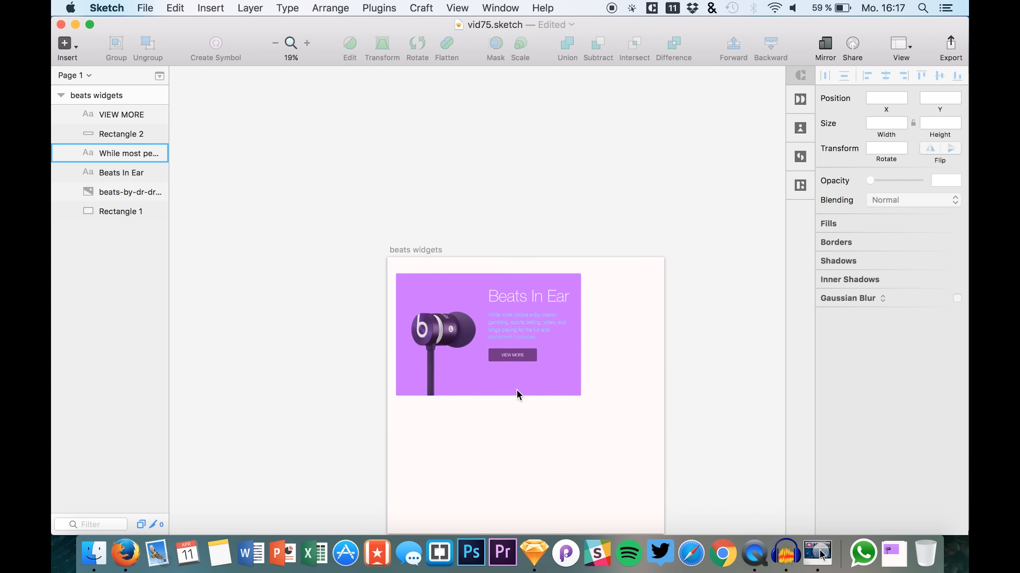
scroll(535, 340, up, 5)
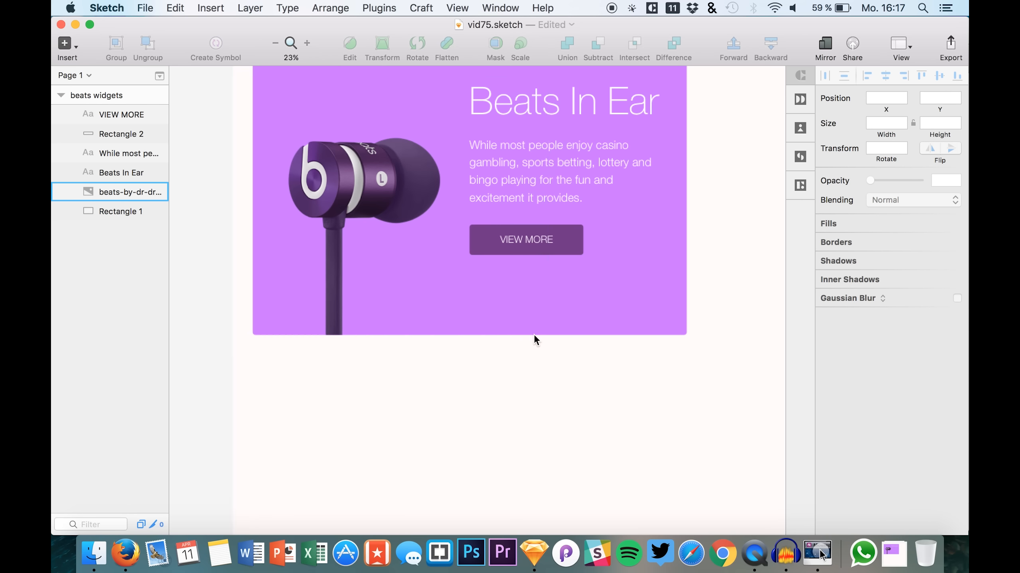
scroll(661, 490, down, 2)
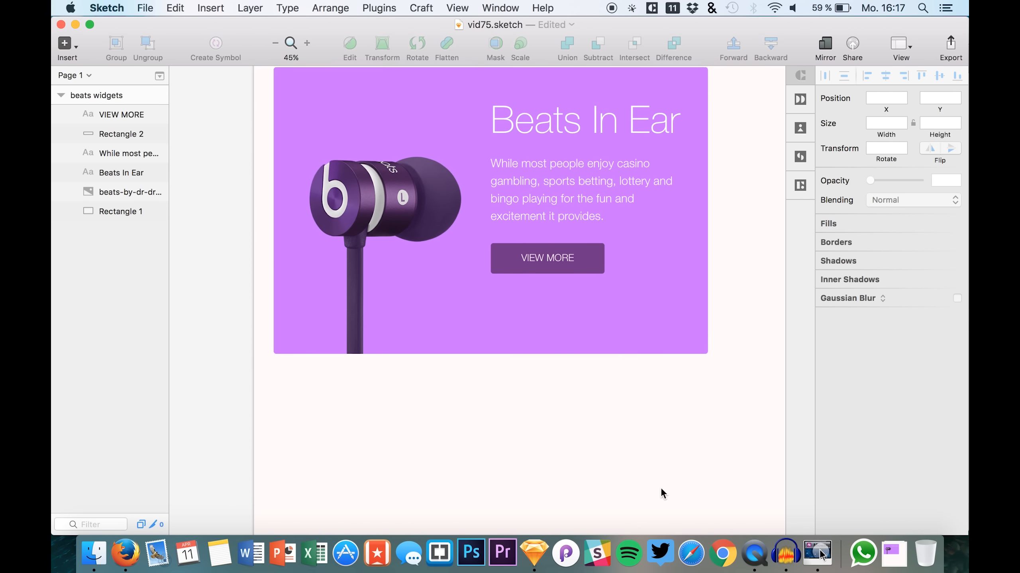
click(120, 211)
key(super+c)
click(111, 116)
key(super+v)
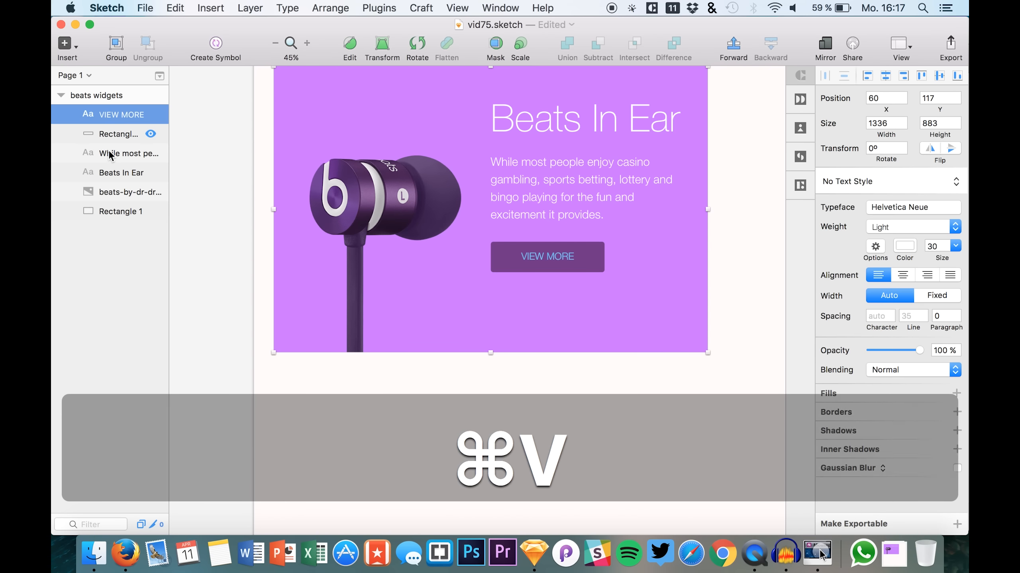
Step: Group all the original in-ear card's layers and name the group 1
click(112, 137)
shift+click(116, 226)
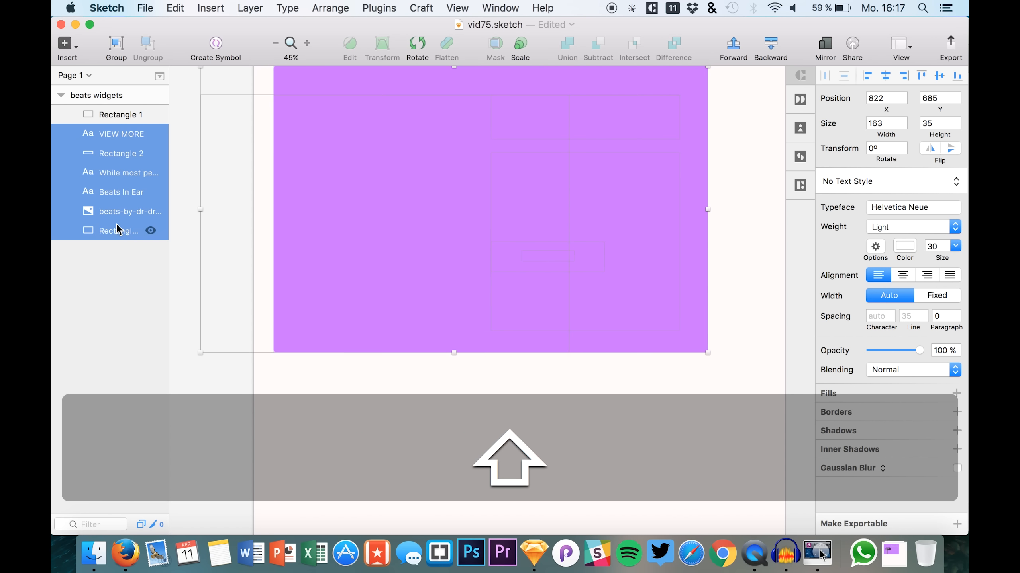
key(super+g)
double_click(119, 135)
text(1)
key(Return)
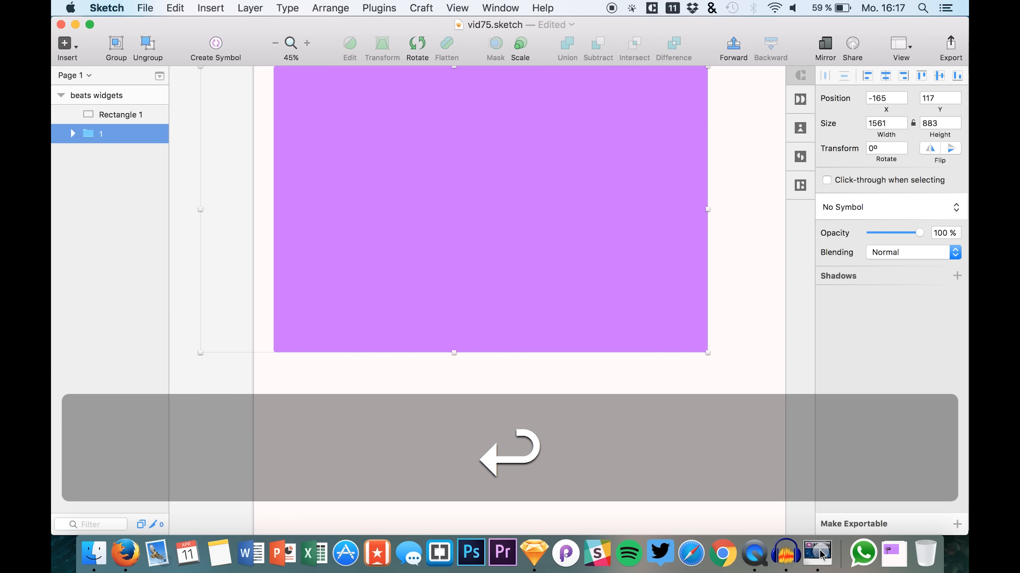
Step: Put the pasted rectangle into its own group and name that group 2
click(105, 115)
key(super+g)
double_click(103, 115)
text(2)
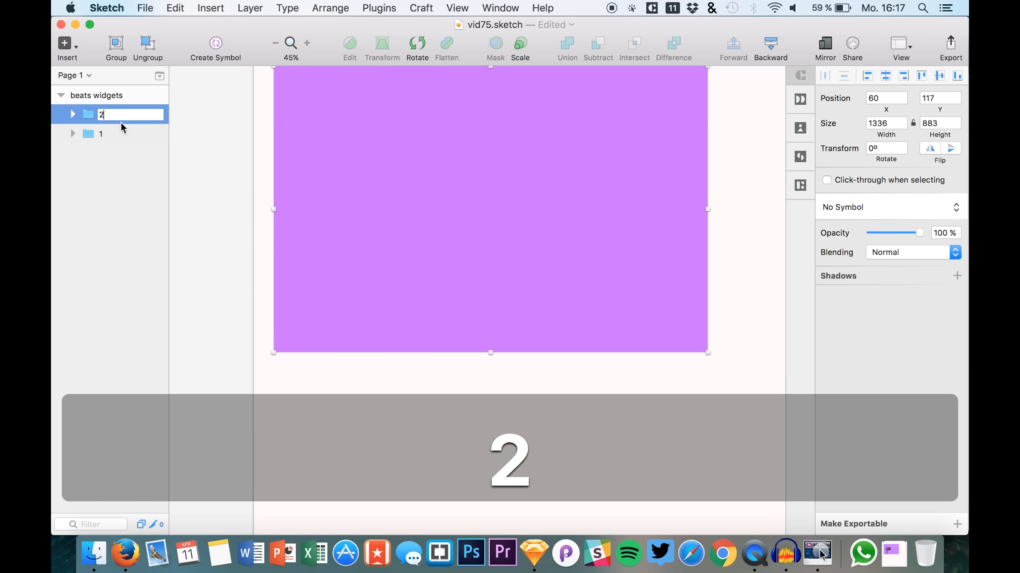
key(Tab)
Step: Move group 2 below the in-ear card, aligned with its left edge at X 60, Y 1042
click(74, 114)
click(107, 134)
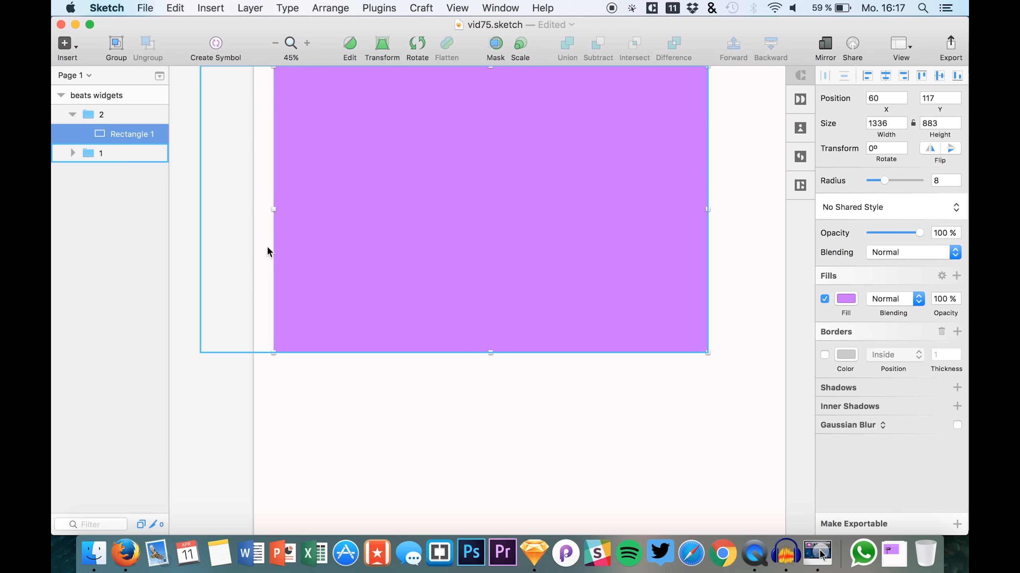
key(shift+Down)
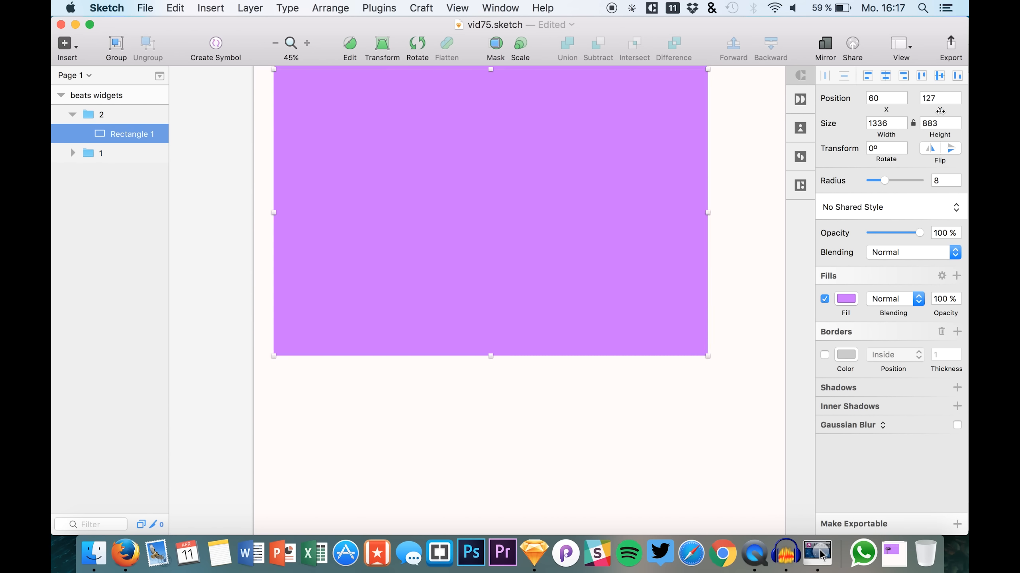
drag(939, 110, 966, 118)
scroll(507, 186, down, 5)
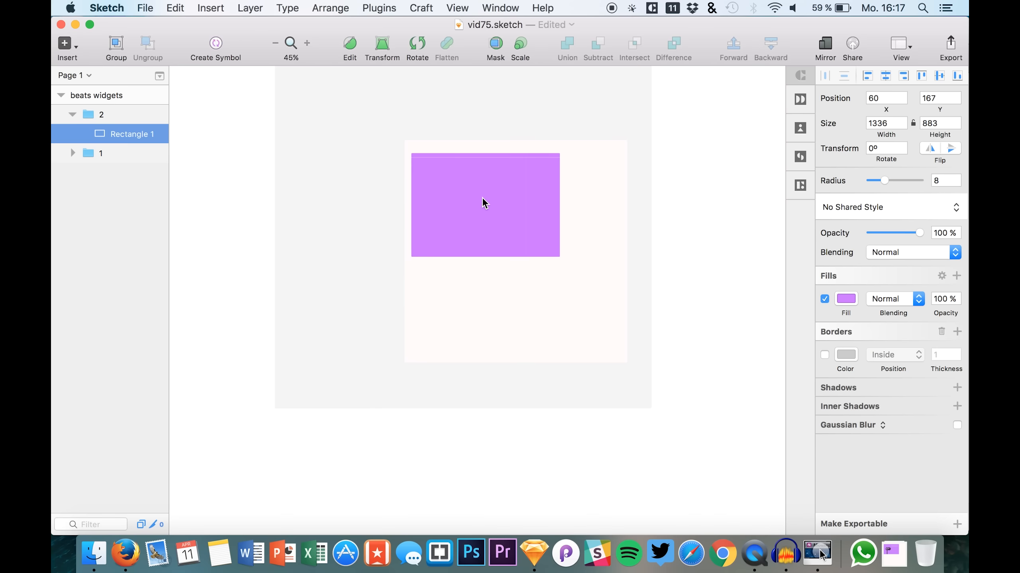
drag(478, 183, 442, 263)
scroll(473, 268, up, 4)
key(Escape)
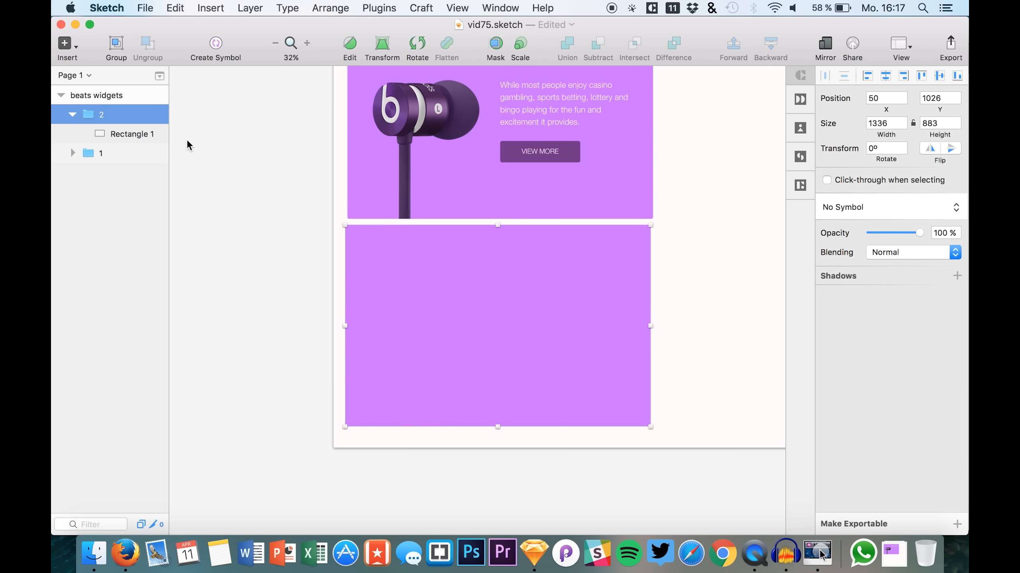
click(357, 223)
click(357, 227)
drag(364, 252, 364, 255)
scroll(387, 257, down, 2)
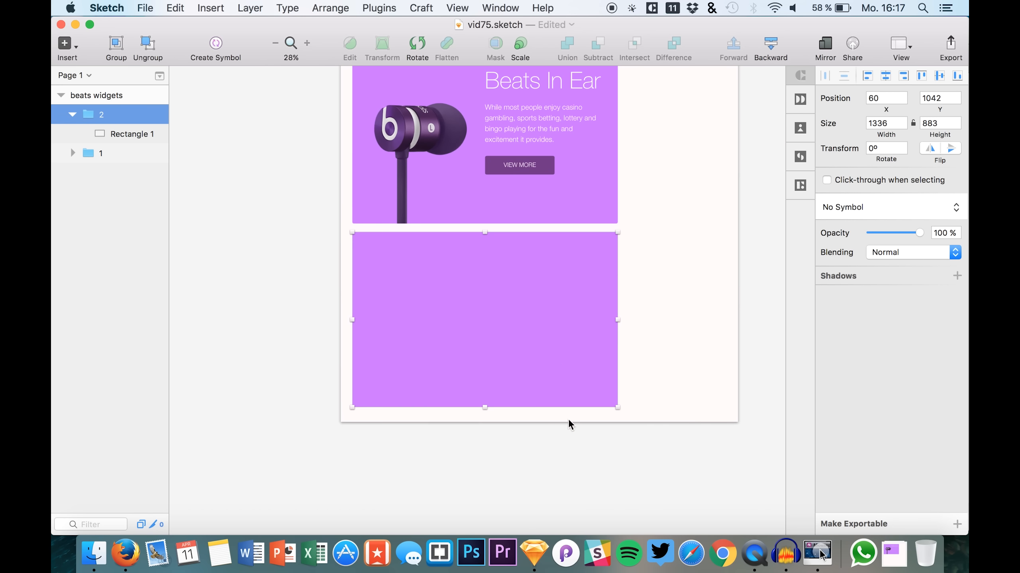
Step: Resize the second card's rectangle to a small portrait card of about 446 × 662
drag(618, 408, 441, 362)
click(517, 356)
click(394, 305)
key(Escape)
Step: Switch to Finder and try the powerbeats-2 earphone image from the vid75 folder on the small card
click(94, 554)
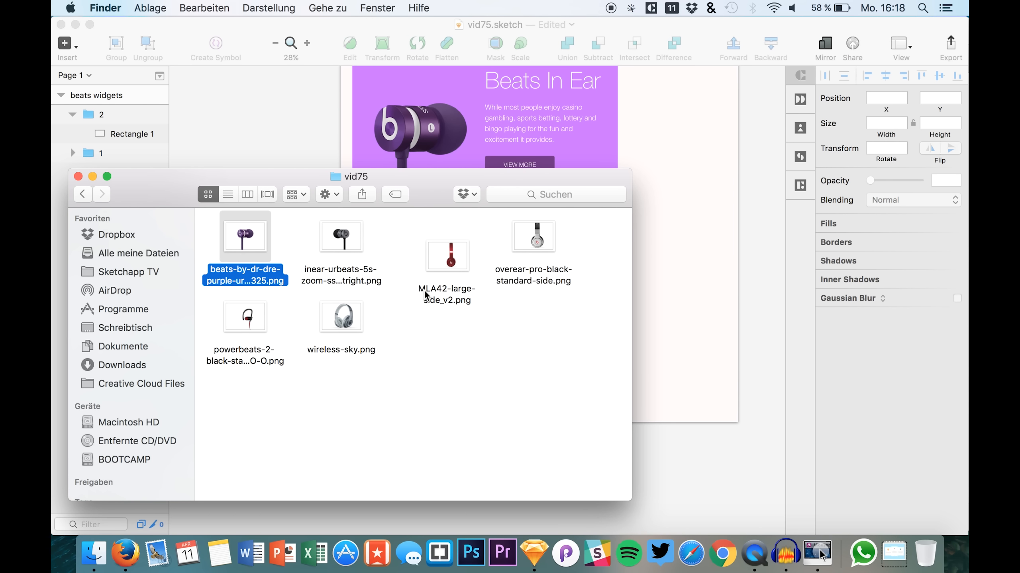
drag(434, 173, 746, 189)
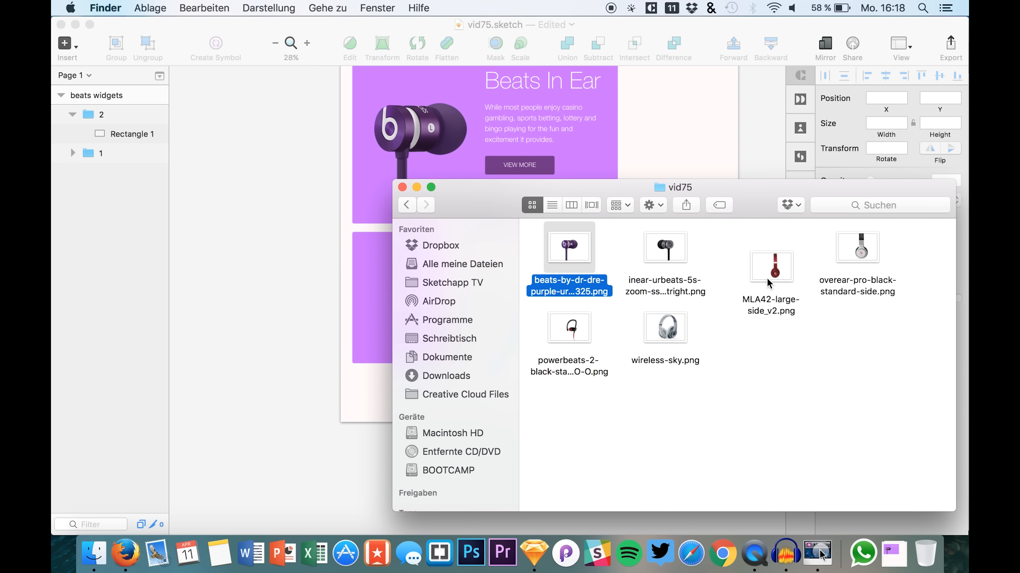
mouse_move(570, 333)
mouse_down()
mouse_move(321, 286)
mouse_move(363, 287)
mouse_move(360, 272)
mouse_move(378, 286)
mouse_up()
click(361, 272)
scroll(378, 285, up, 5)
scroll(378, 285, down, 3)
mouse_move(388, 276)
mouse_down()
mouse_move(397, 272)
mouse_move(391, 280)
mouse_up()
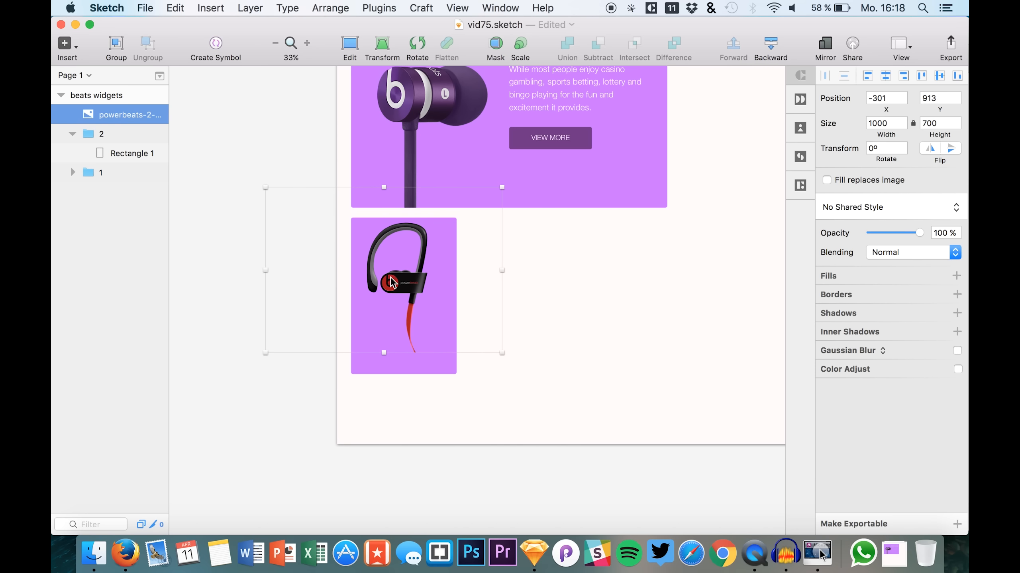
key(BackSpace)
Step: Insert the overear-pro-black headphone image from Finder's vid75 folder and place it on the small card at about X -334, Y 1042
click(94, 554)
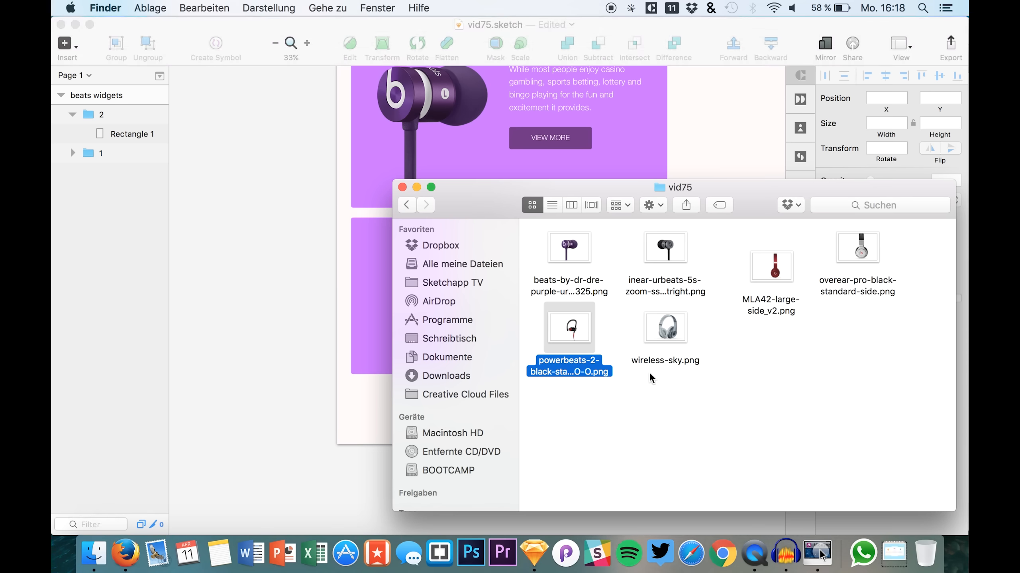
mouse_move(840, 255)
mouse_down()
mouse_move(401, 290)
mouse_move(360, 280)
mouse_move(385, 283)
mouse_move(404, 302)
mouse_up()
click(371, 266)
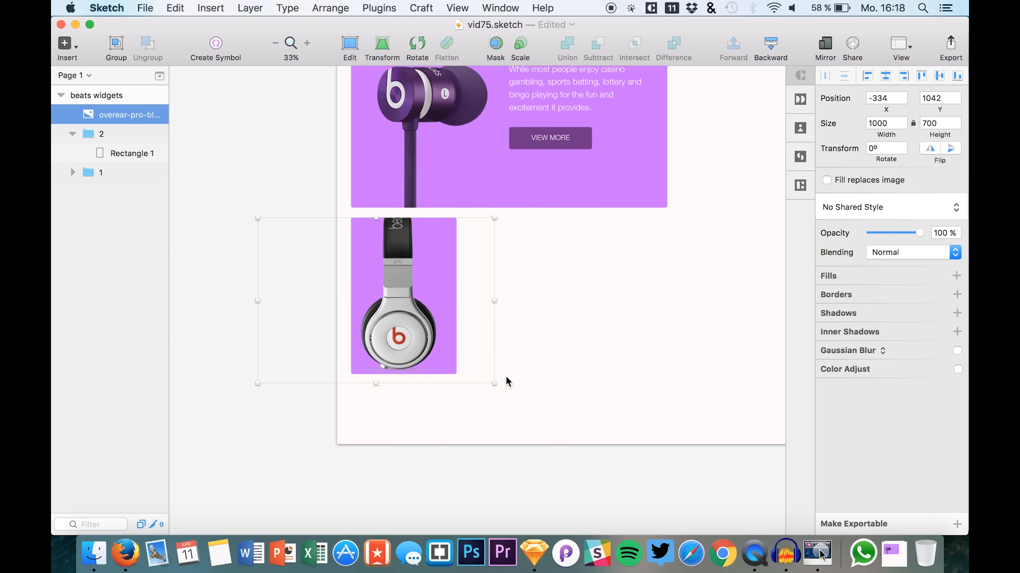
Step: Scale the over-ear headphone image to about 627 × 439 and centre it on the small card at X -91, Y 1042
drag(493, 383, 436, 342)
drag(390, 311, 429, 311)
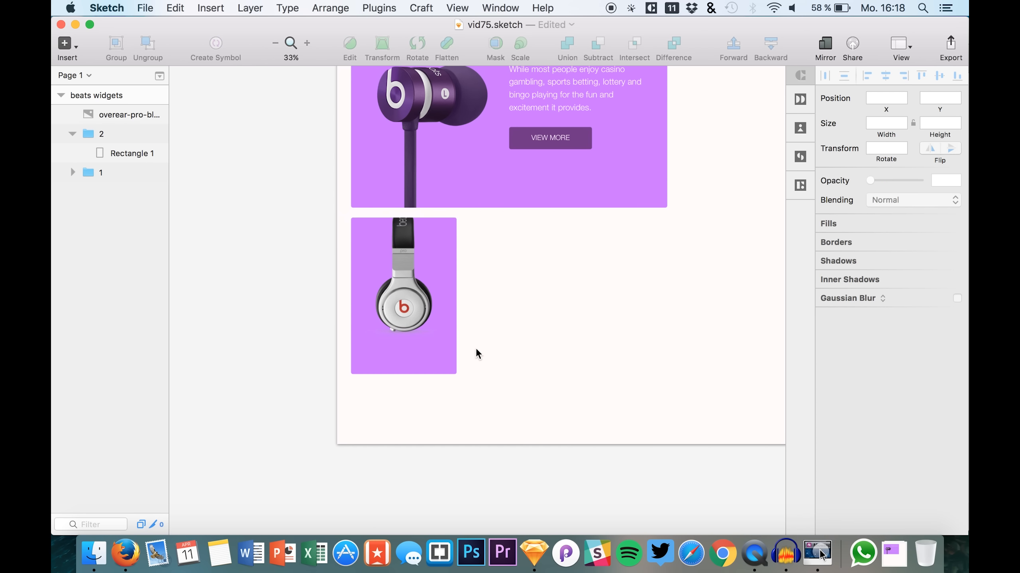
drag(477, 340, 444, 321)
drag(400, 286, 412, 286)
key(shift+Right)
key(shift+Right)
key(shift+Right)
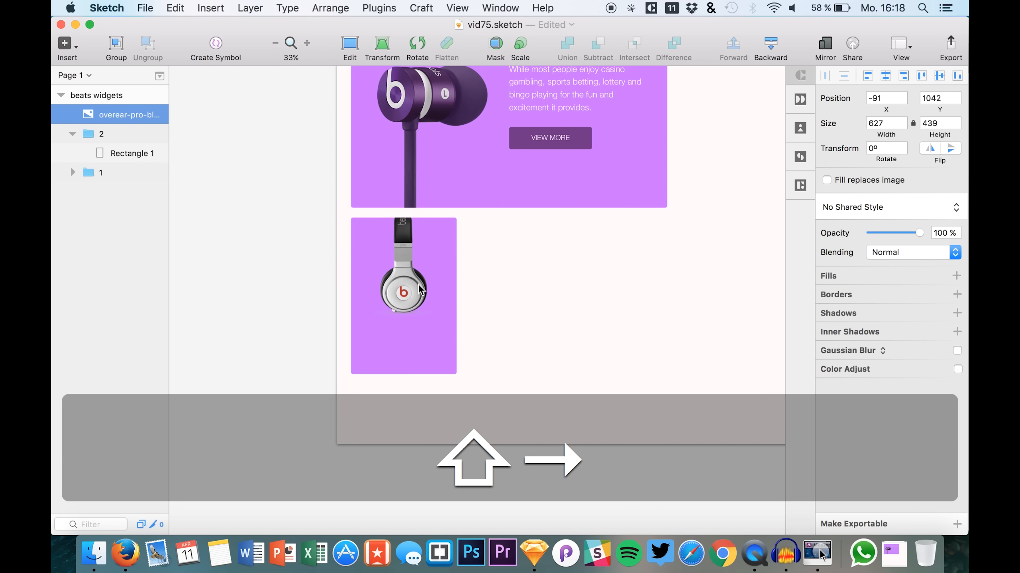
Step: Move the over-ear headphone image layer into group 2, above the card's rectangle
click(398, 371)
click(107, 108)
drag(107, 108, 107, 143)
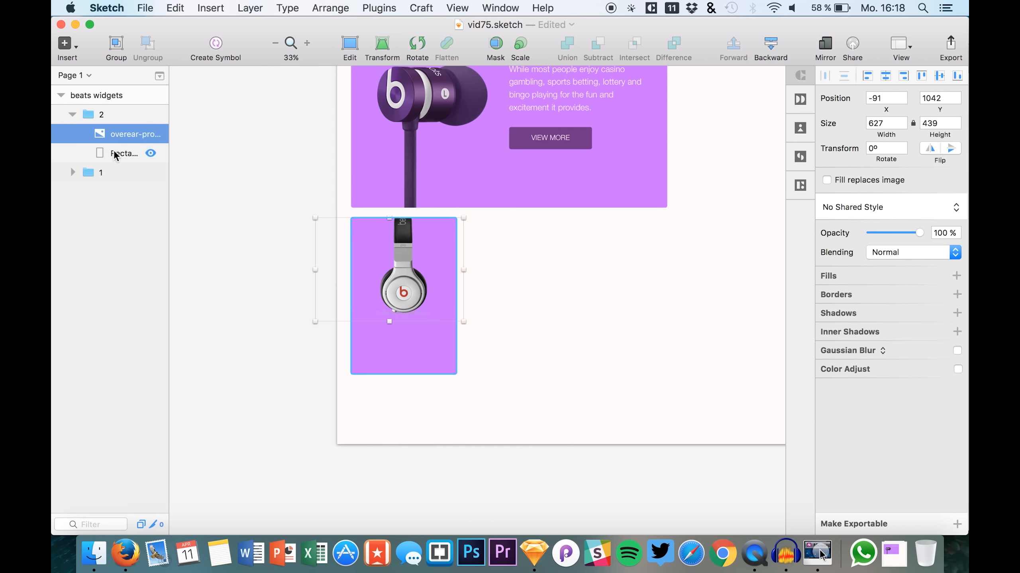
Step: Try a dark grey 595959 and a teal 49FFCC as the fill of the small card's rectangle
click(114, 155)
click(845, 298)
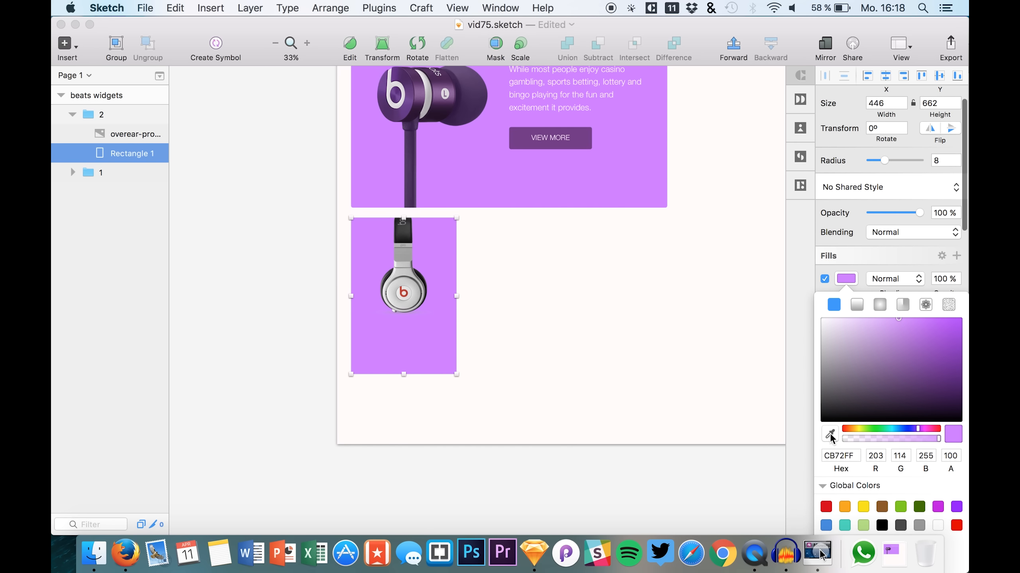
click(829, 433)
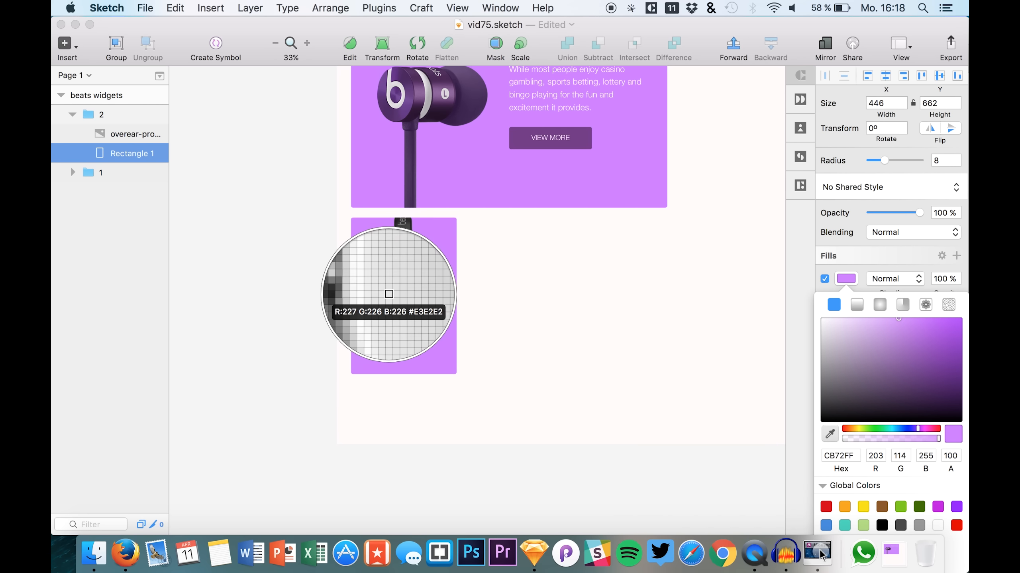
click(391, 291)
click(821, 321)
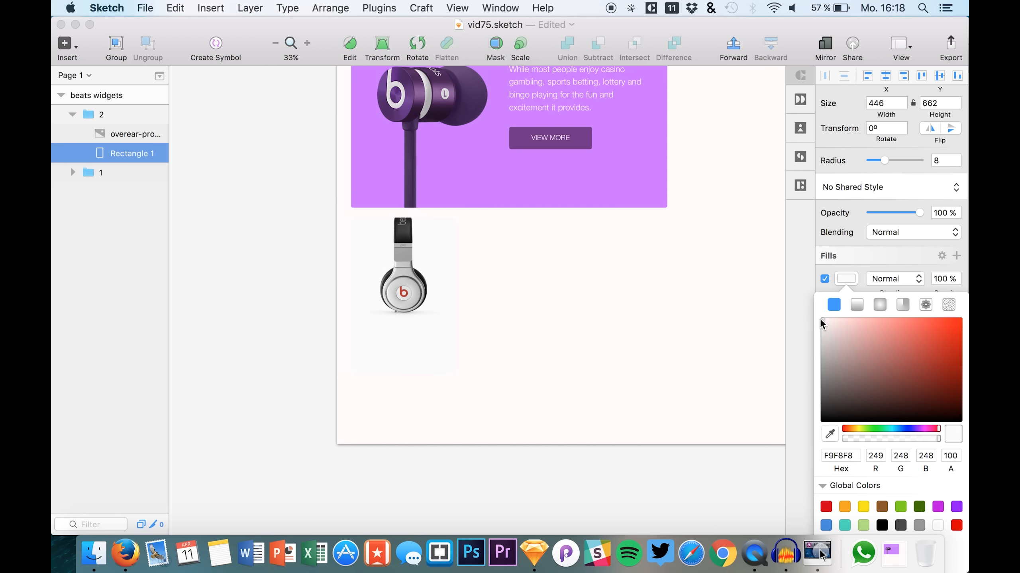
mouse_move(808, 327)
mouse_down()
mouse_move(829, 330)
mouse_move(788, 364)
mouse_move(781, 389)
mouse_up()
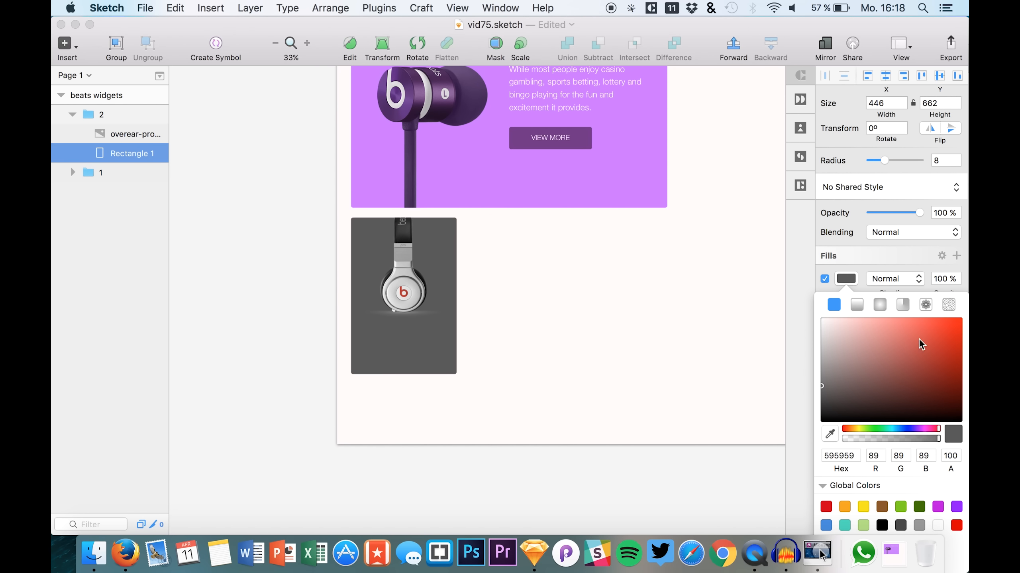
click(886, 428)
drag(911, 349, 921, 285)
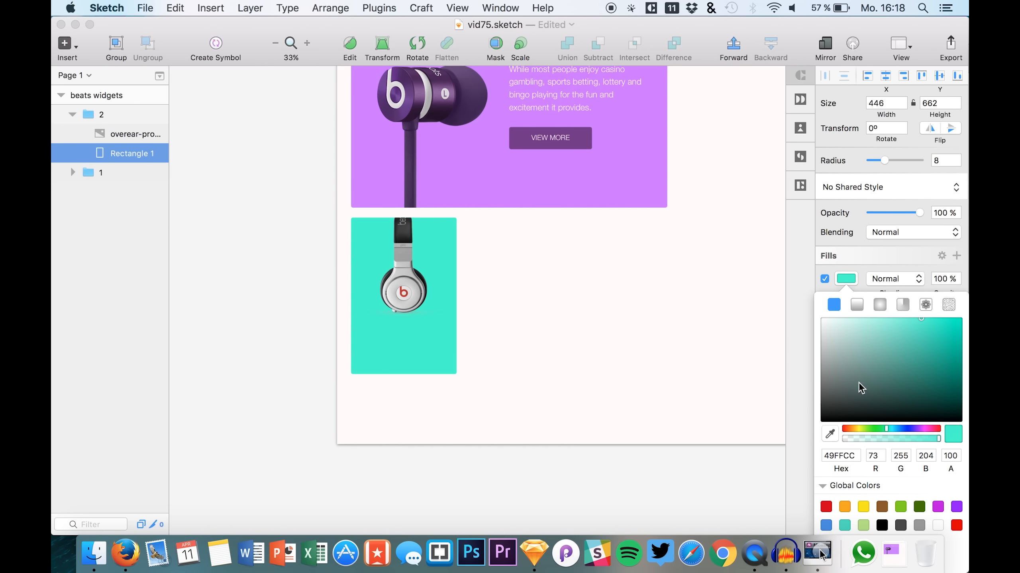
Step: Change the small card's rectangle fill to the light blue 92E8FF
click(896, 421)
click(897, 427)
drag(912, 368, 911, 276)
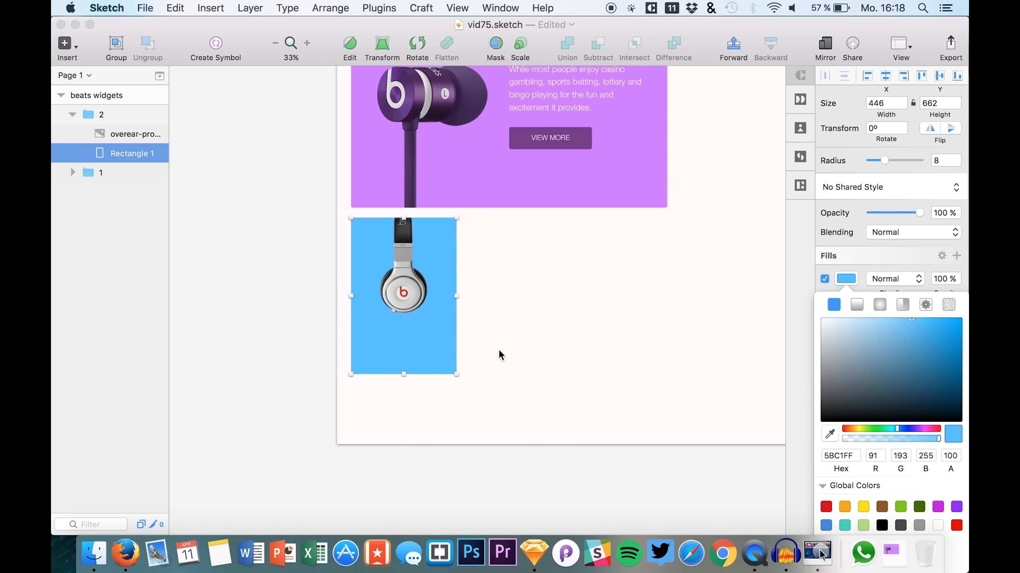
drag(904, 374, 881, 292)
mouse_move(899, 430)
mouse_down()
mouse_move(857, 427)
mouse_move(912, 419)
mouse_move(885, 419)
mouse_move(894, 419)
mouse_up()
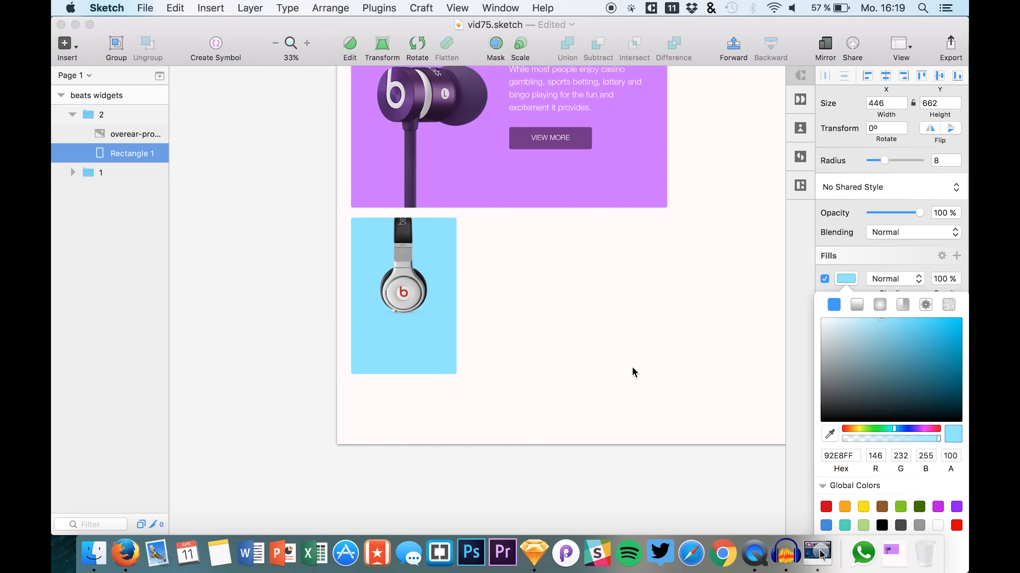
key(Escape)
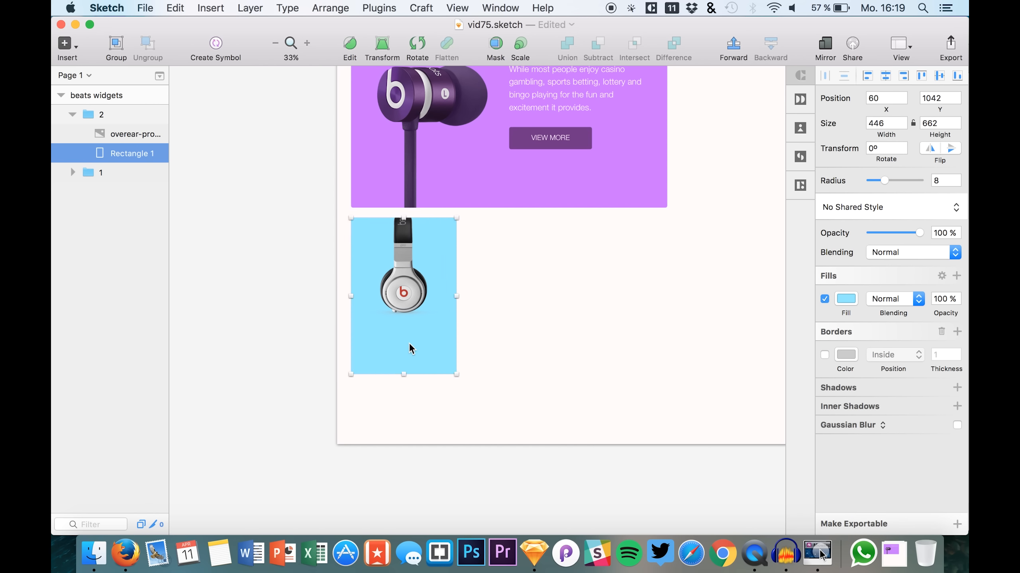
Step: Copy the description paragraph from the purple card into group 2 and place it over the small card at X 60, Y 1449
scroll(413, 334, up, 3)
double_click(549, 118)
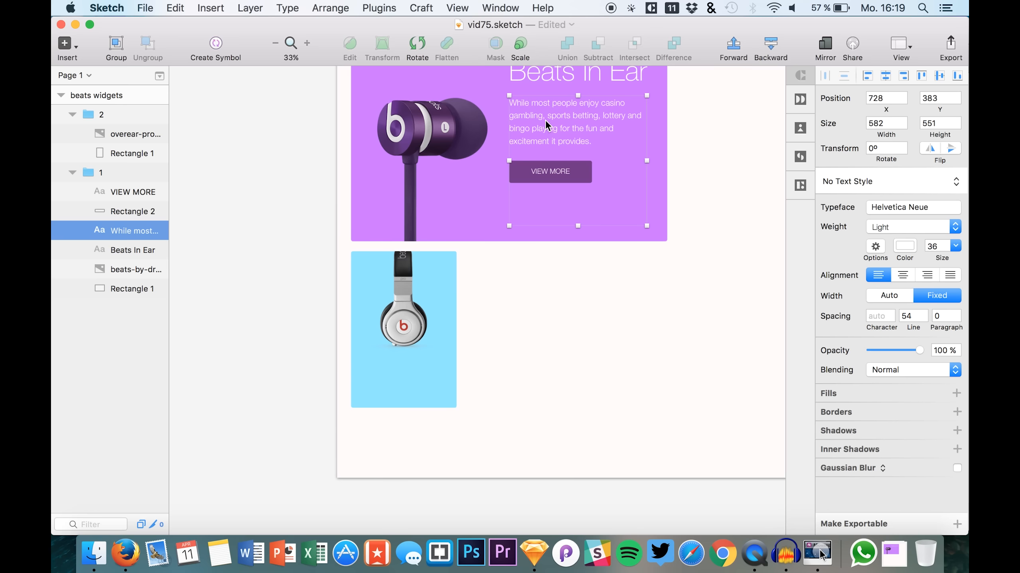
key(super+c)
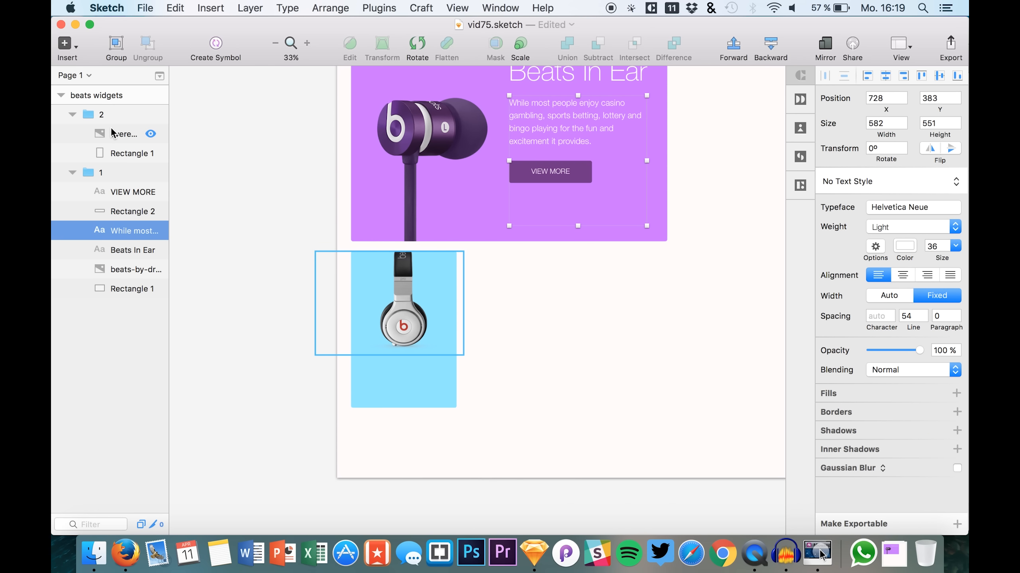
click(110, 127)
scroll(243, 306, down, 1)
key(super+v)
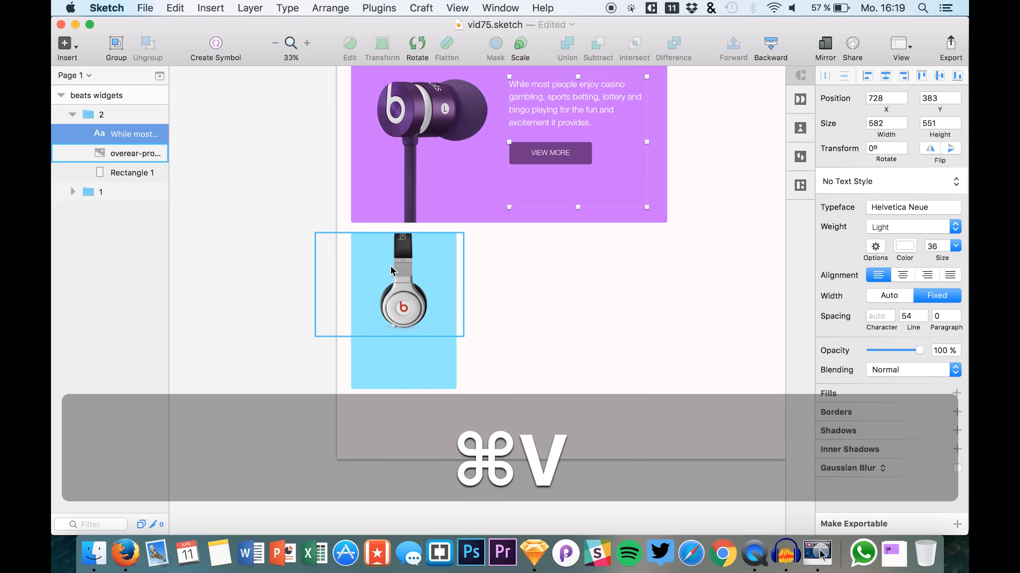
drag(547, 116, 389, 368)
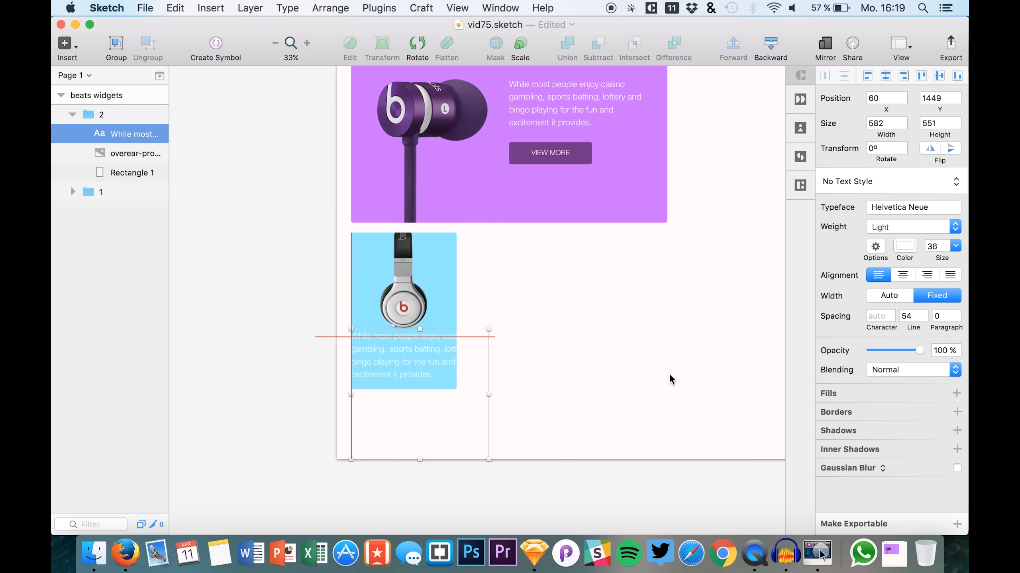
Step: Centre-align the copied paragraph and replace its text with "Beats Pro"
click(904, 276)
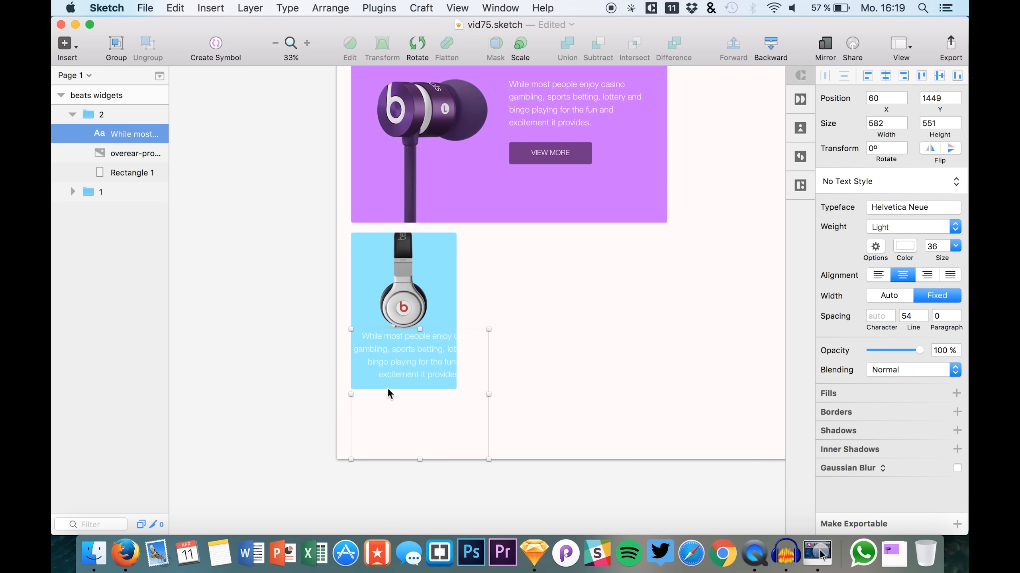
double_click(388, 376)
key(cmd+a)
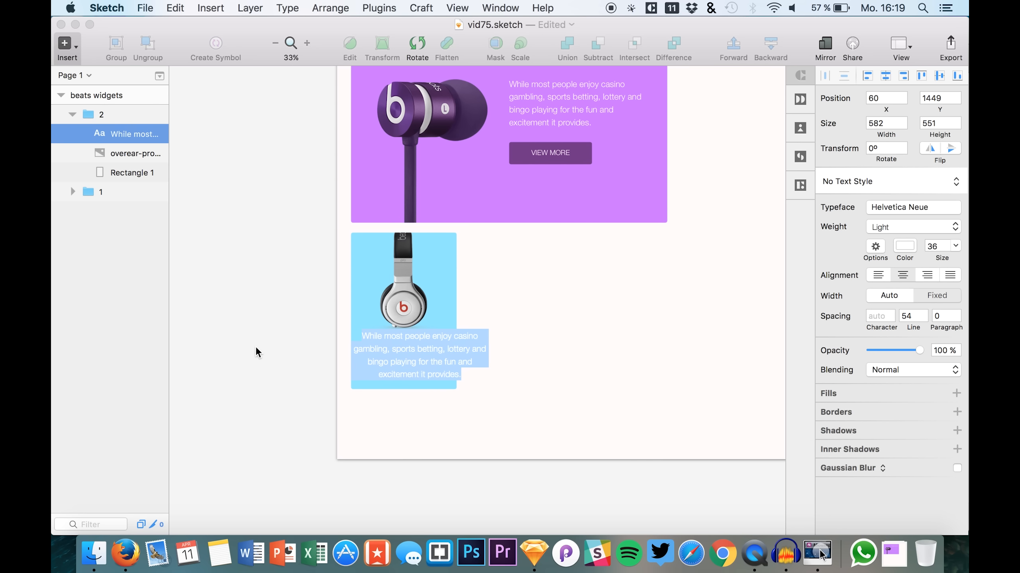
key(shift)
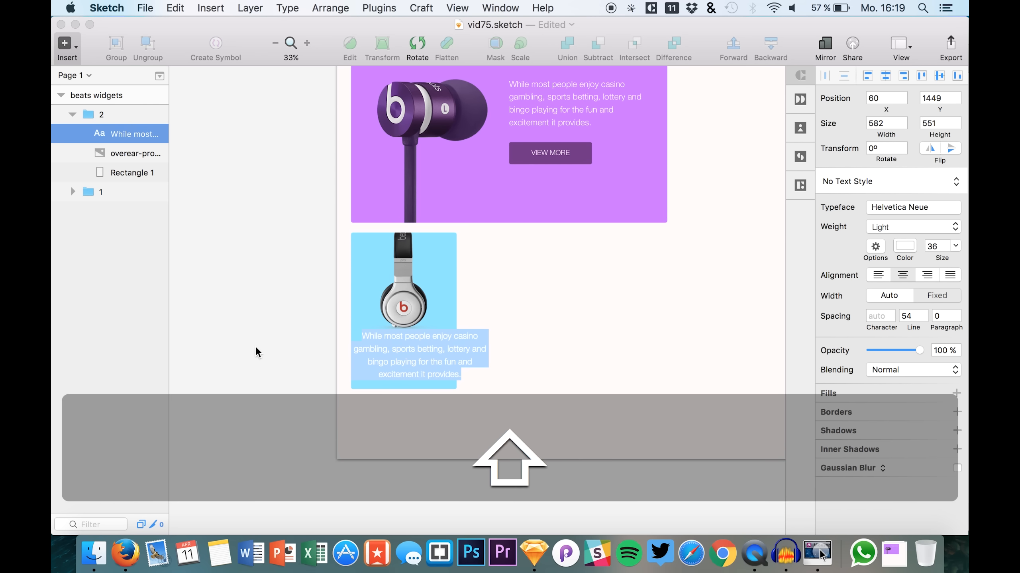
text(Beats Pr)
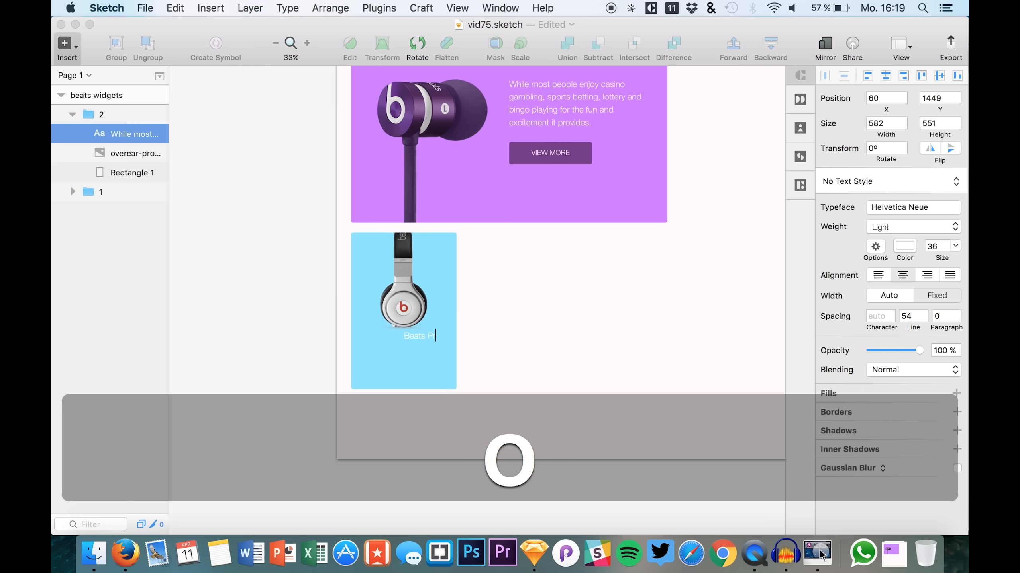
key(Escape)
Step: Centre the "Beats Pro" text on the blue card below the headphone at Y 1501 and set its width to Auto
drag(419, 336, 404, 347)
key(shift+Down)
key(shift+Down)
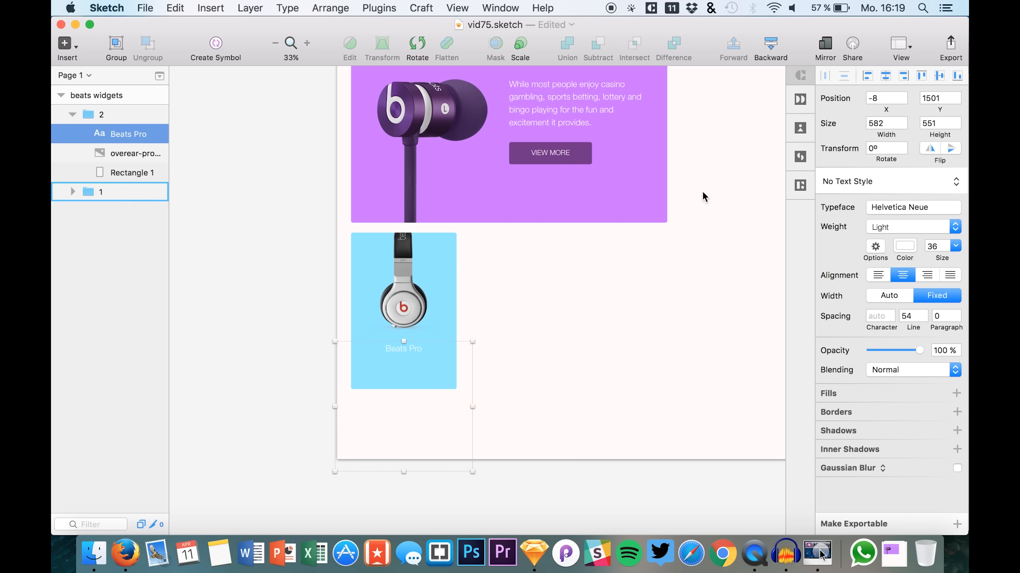
click(889, 296)
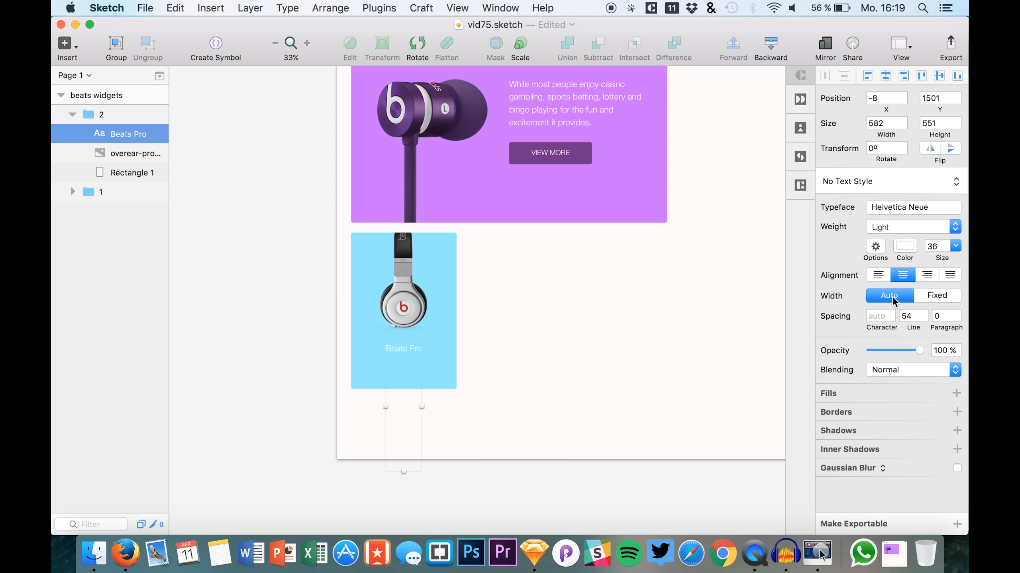
drag(404, 473, 405, 385)
key(super+z)
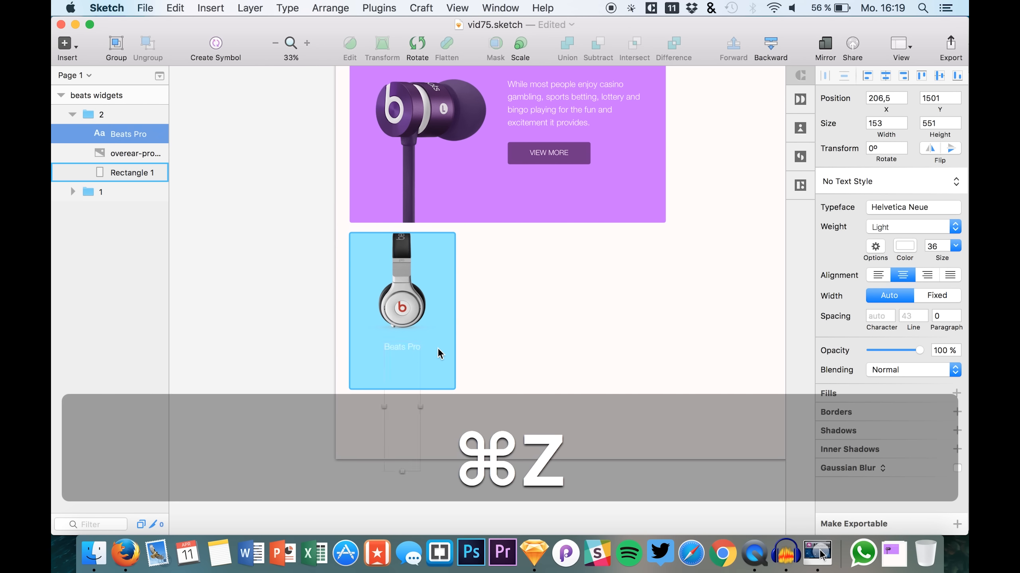
Step: Set the font size of the "Beats Pro" text to 40
click(411, 350)
click(411, 350)
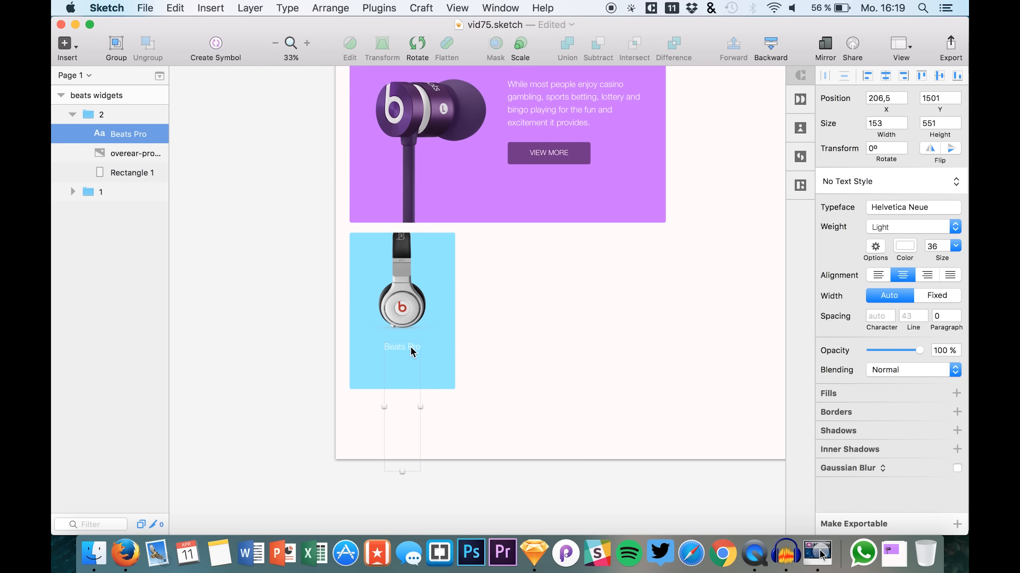
mouse_move(942, 257)
mouse_down()
mouse_move(954, 253)
mouse_move(942, 257)
mouse_up()
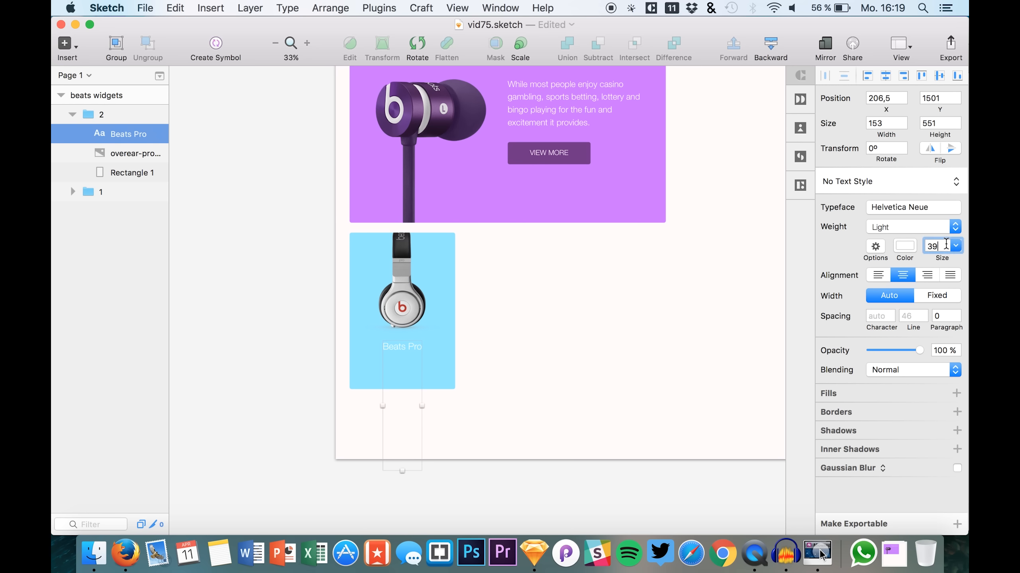
key(Up)
key(Return)
Step: Duplicate the "Beats Pro" text and move the copy straight down to Y 1587
key(cmd+v)
key(shift+Down)
key(shift+Down)
key(shift+Down)
key(shift+Down)
key(shift+Down)
key(shift+Down)
key(shift+Down)
key(shift+Down)
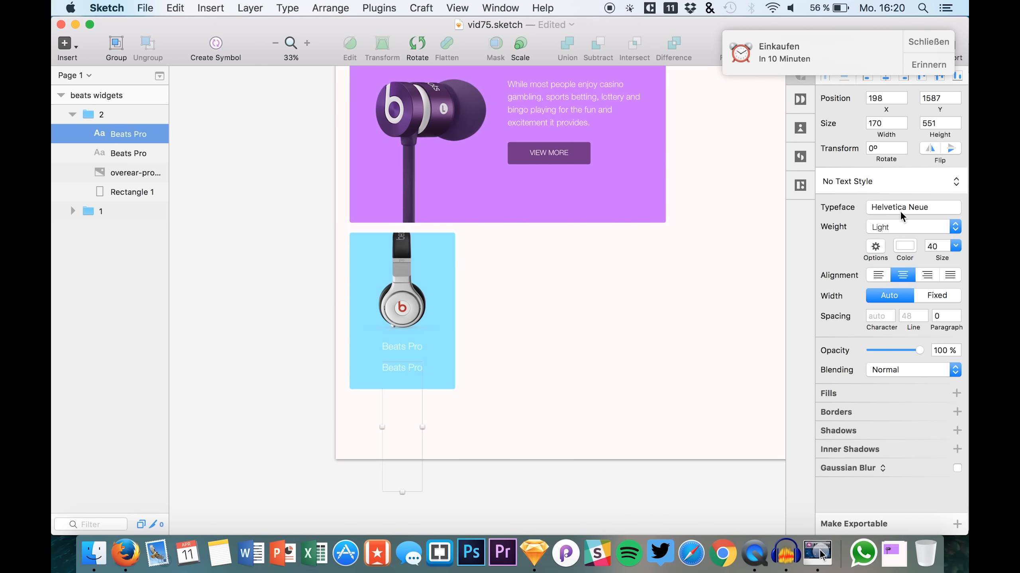
Step: Dismiss the reminder notification and turn on Do Not Disturb
click(927, 43)
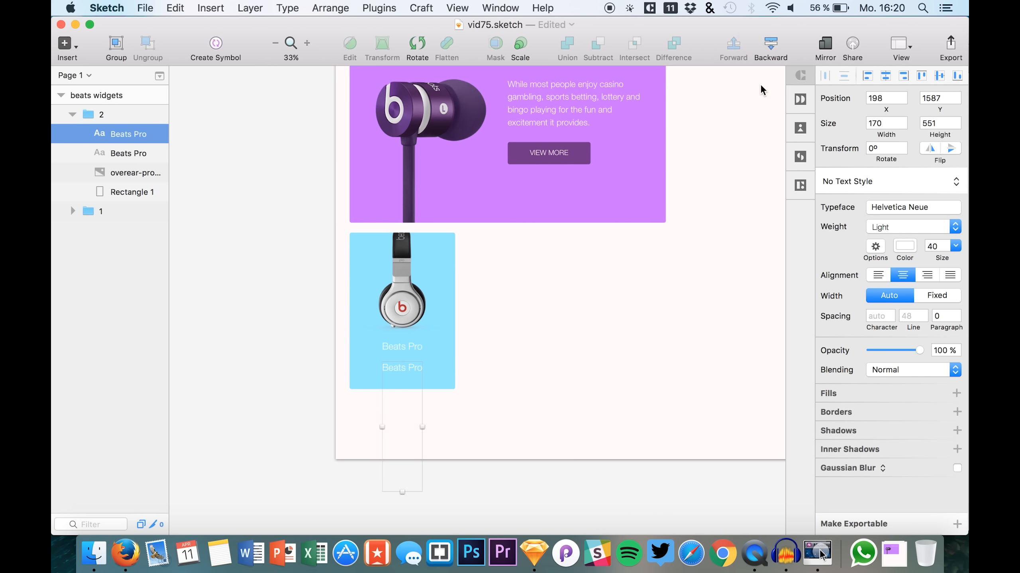
click(946, 8)
click(941, 71)
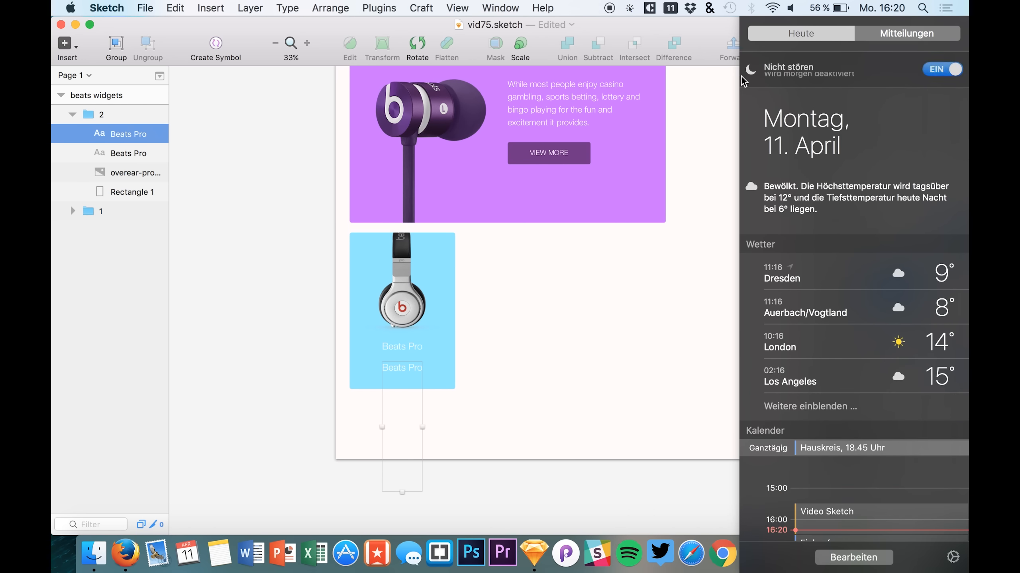
click(754, 85)
Step: Replace the text of the lower "Beats Pro" copy with the price "$ 299"
scroll(540, 278, right, 4)
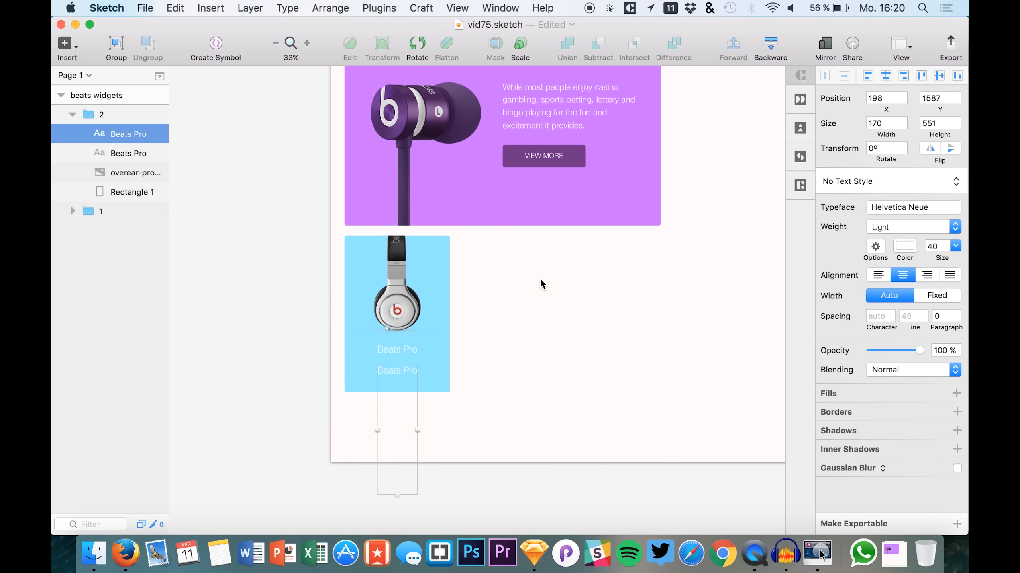
double_click(382, 369)
text($ 299)
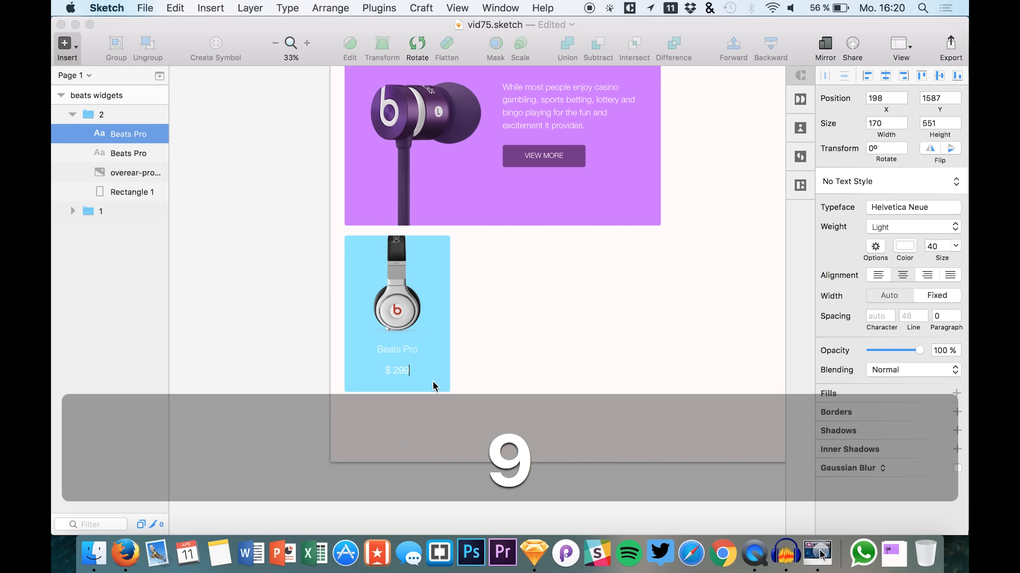
key(Escape)
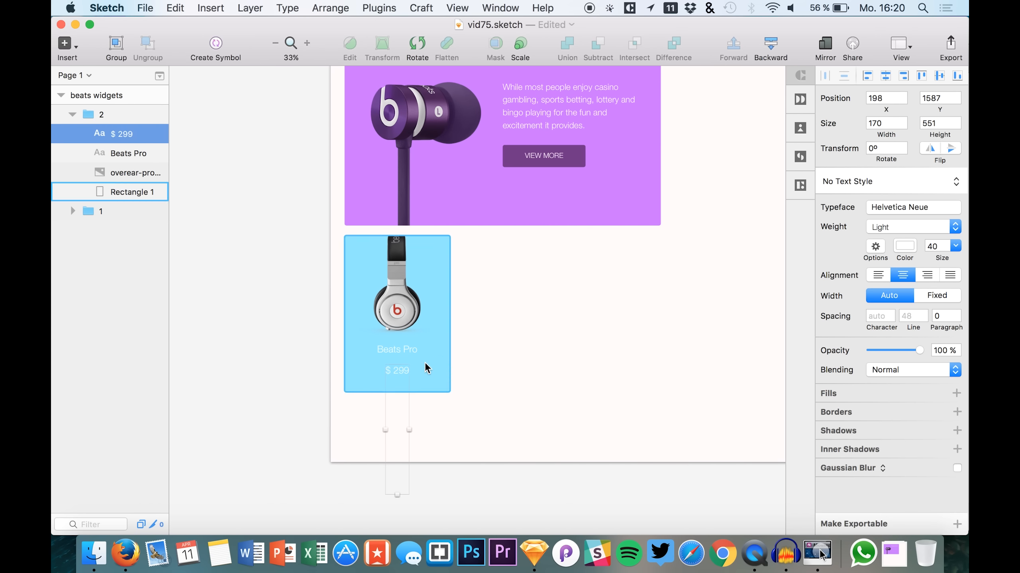
Step: Set the "Beats Pro" title's font size to 52 and move it down to Y 1506, closer to the price
click(396, 352)
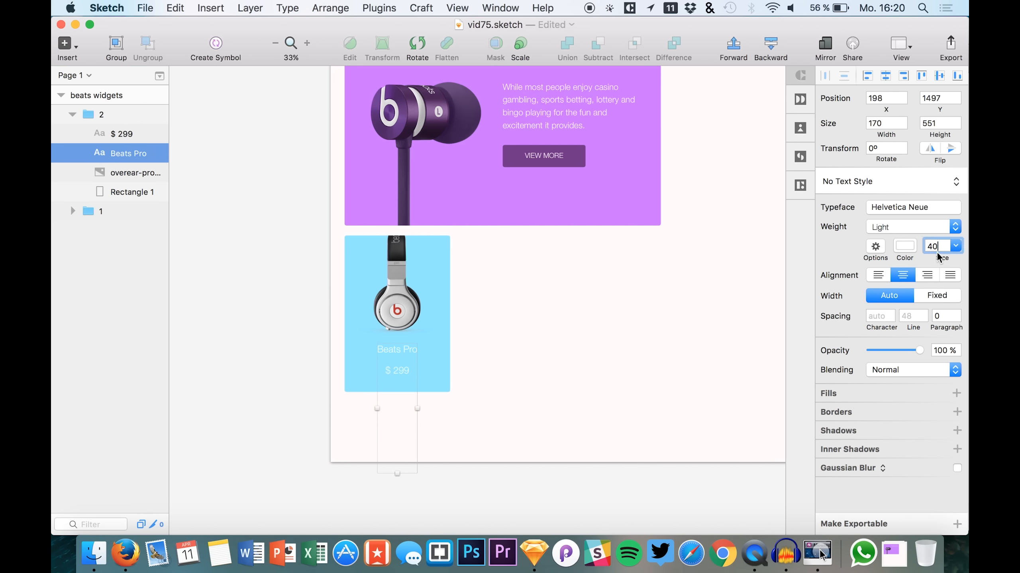
drag(941, 256, 949, 251)
click(739, 289)
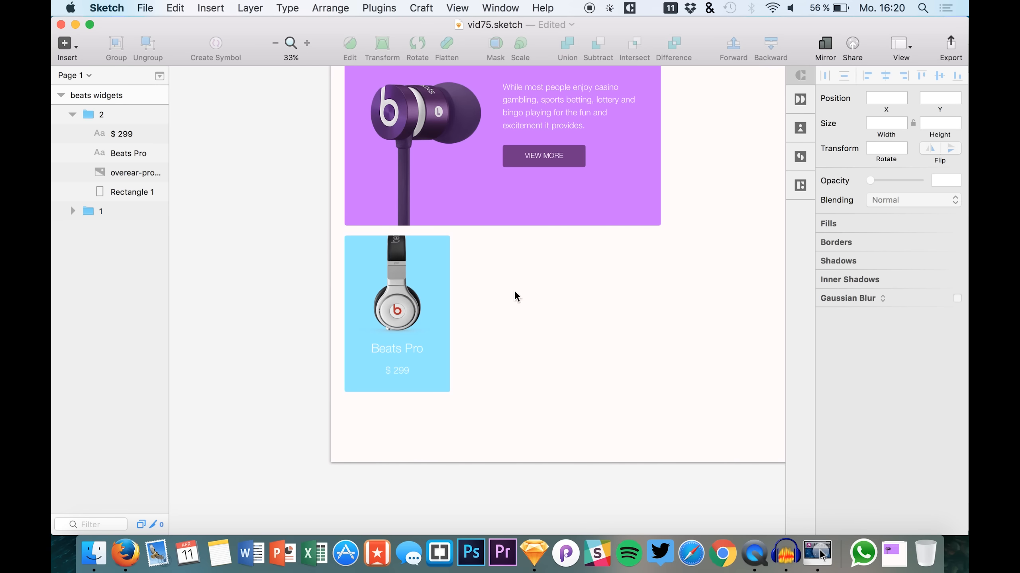
double_click(383, 351)
key(shift+Down)
key(shift+Down)
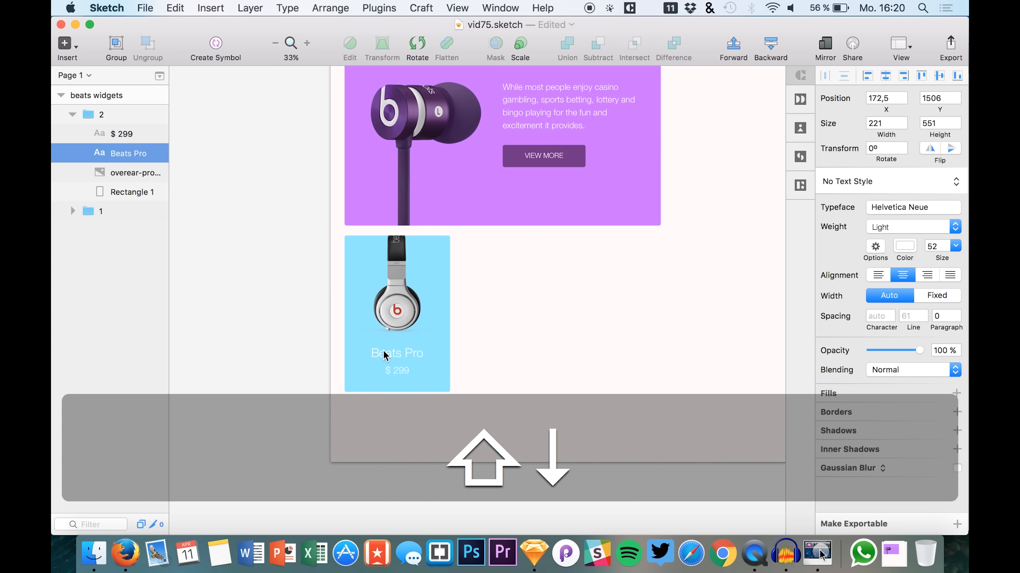
Step: Colour the "$ 299" price text 558A97, a darker, muted shade derived from the card's light blue
click(397, 370)
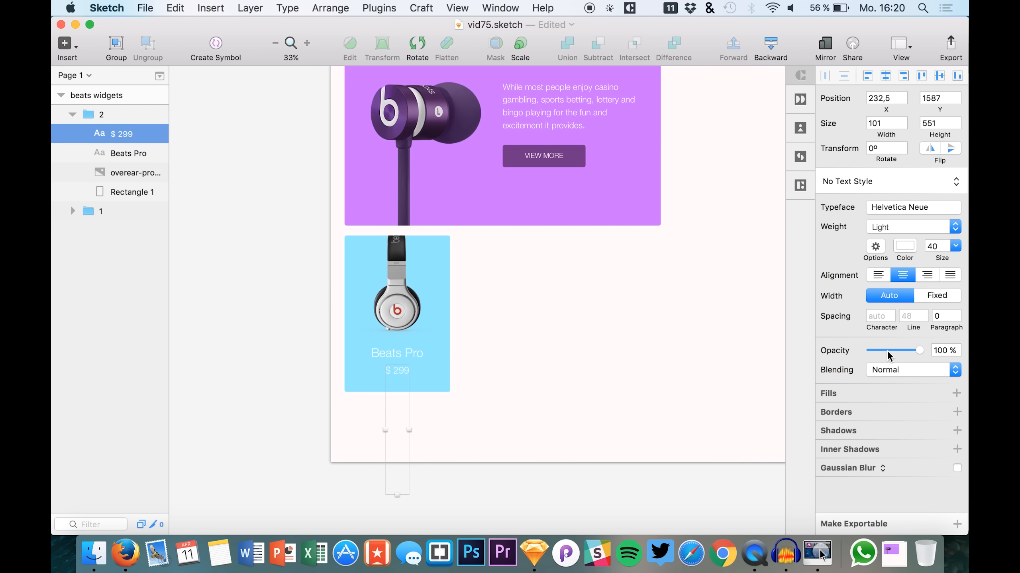
drag(886, 345, 921, 346)
click(905, 246)
click(830, 391)
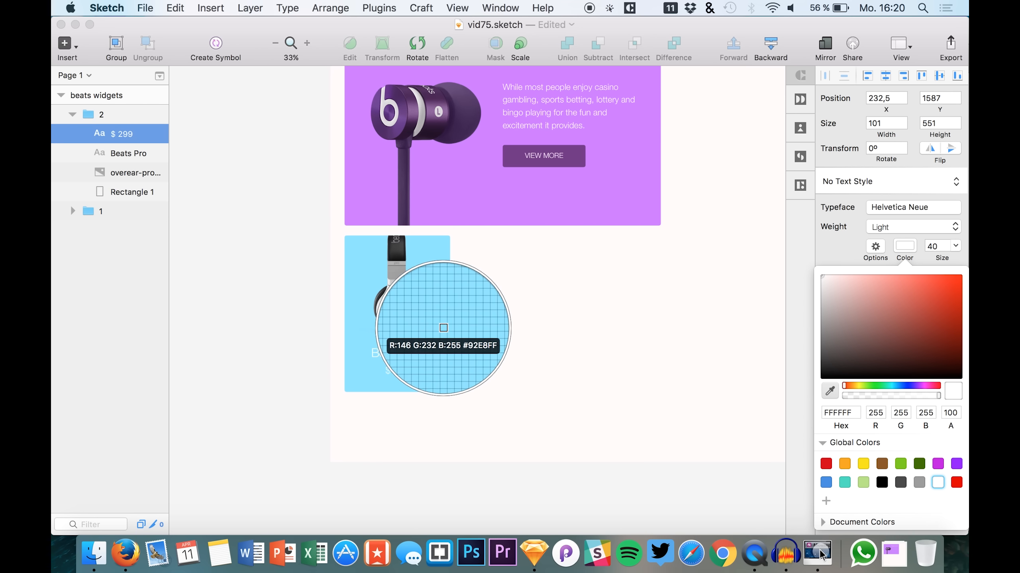
click(432, 340)
drag(889, 290, 881, 317)
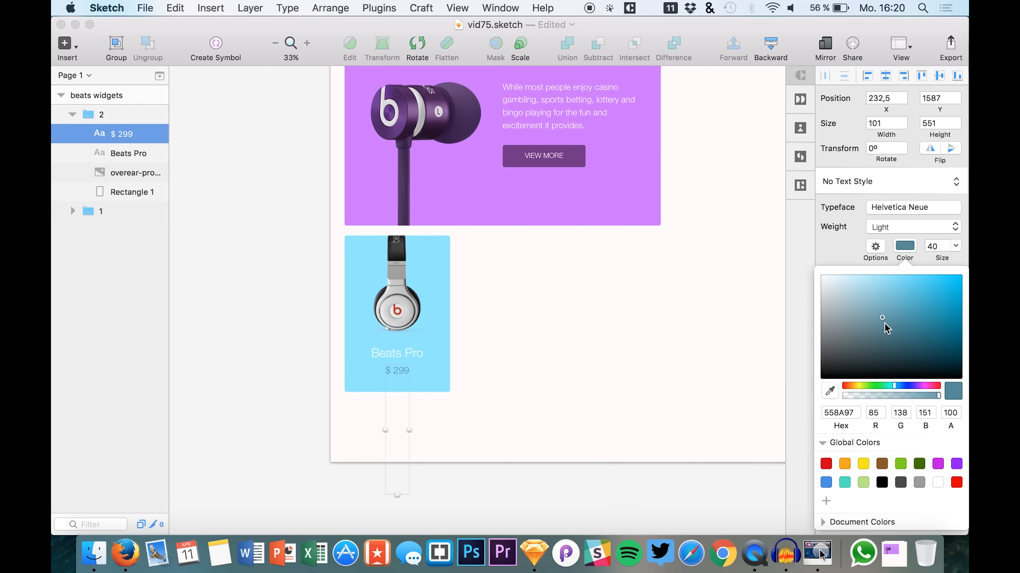
click(678, 313)
click(595, 294)
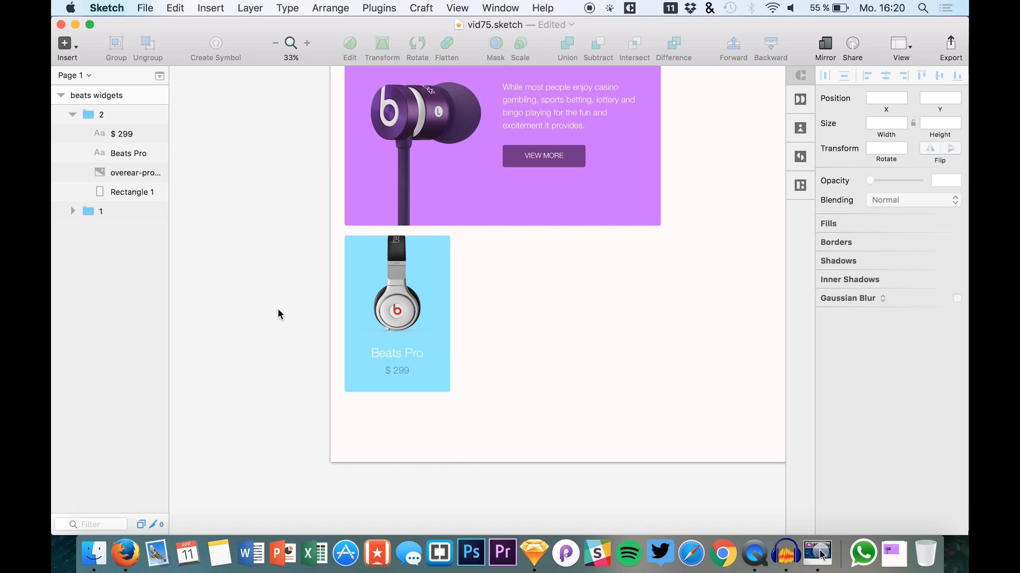
Step: Duplicate group 2 and move the copy horizontally to X 429, beside the original blue card
key(super+1)
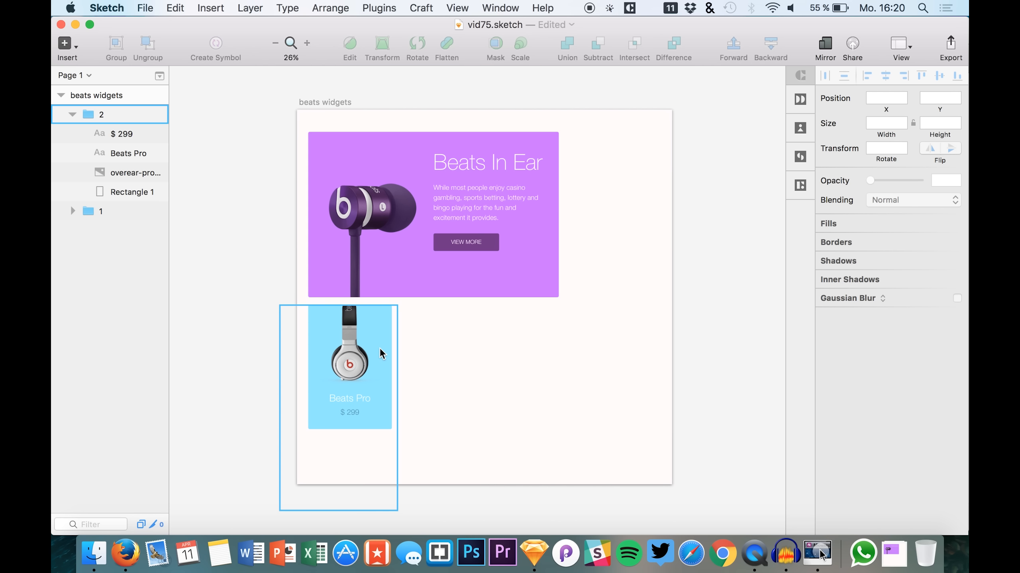
click(73, 114)
click(96, 114)
key(super+c)
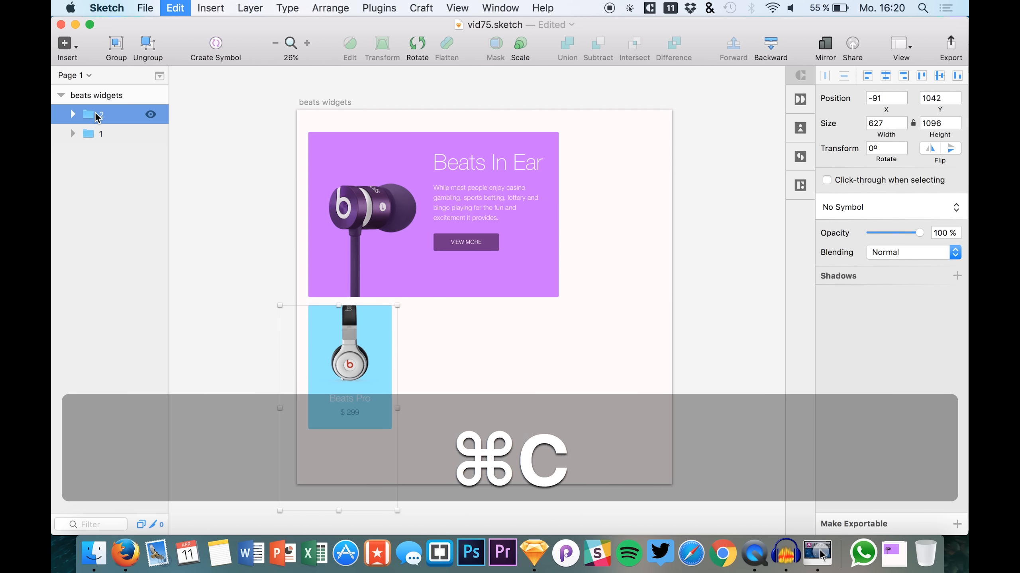
key(super+v)
key(shift+Right)
key(shift+Right)
key(shift+Right)
key(shift+Right)
key(shift+Right)
key(shift+Right)
key(shift+Right)
key(shift+Right)
key(shift+Right)
key(shift+Right)
key(shift+Right)
key(shift+Right)
key(shift+Right)
key(shift+Right)
key(shift+Right)
key(shift+Right)
key(shift+Right)
key(shift+Right)
key(shift+Right)
key(shift+Right)
key(shift+Right)
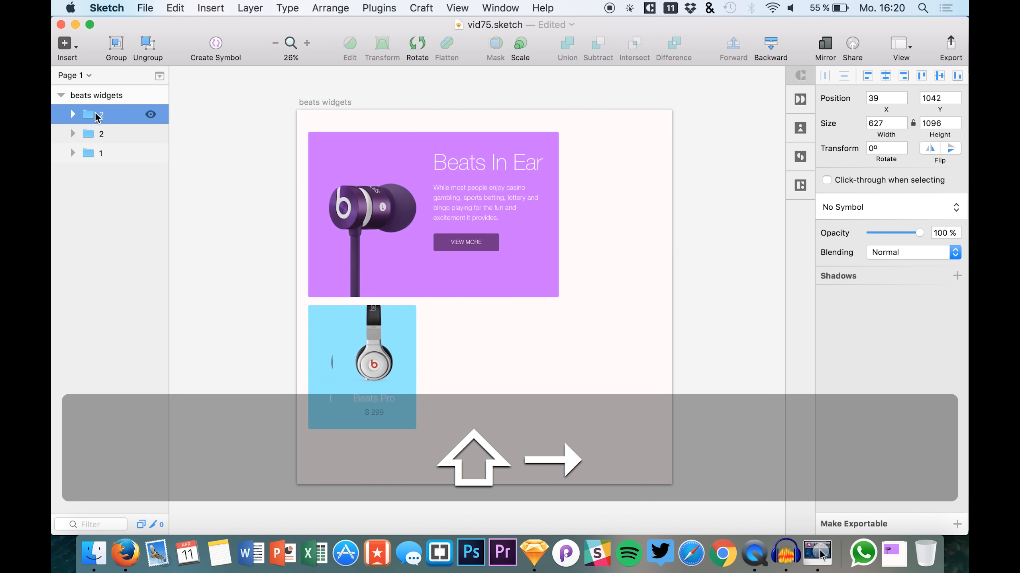
key(shift+Right)
key(shift+Right)
key(shift+Right)
key(shift+Right)
key(shift+Right)
key(shift+Right)
key(shift+Right)
key(shift+Right)
key(shift+Right)
key(shift+Right)
key(shift+Right)
key(shift+Right)
key(shift+Right)
key(shift+Right)
key(shift+Right)
key(shift+Right)
key(shift+Right)
key(shift+Right)
key(shift+Right)
key(shift+Right)
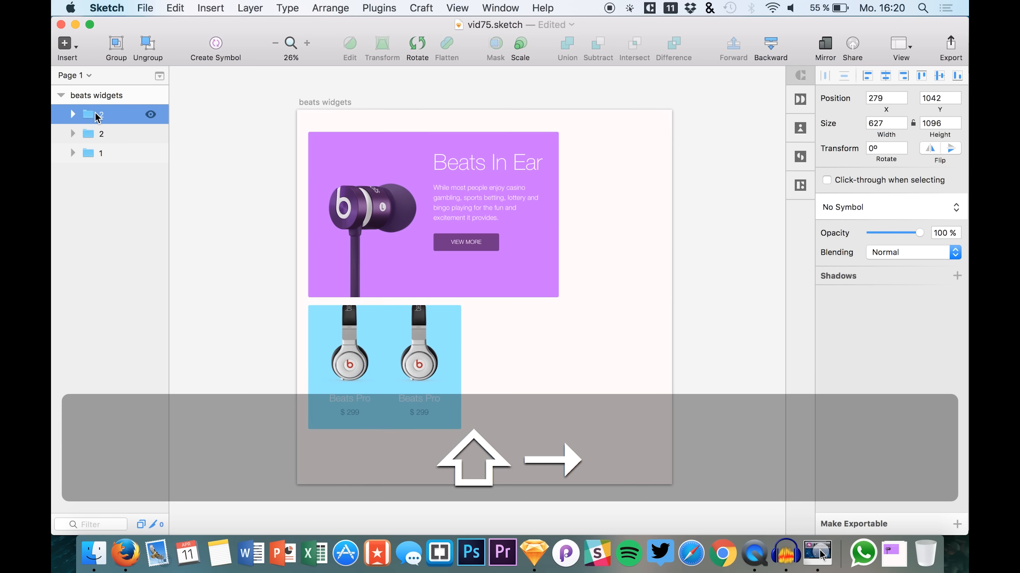
key(shift+Right)
key(shift+Right)
key(shift+Right)
key(shift+Right)
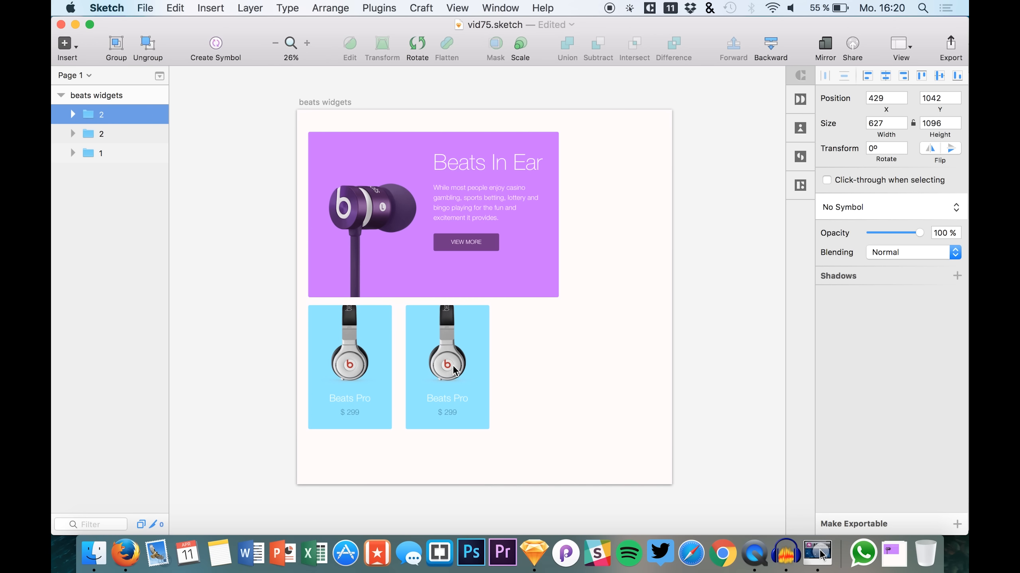
Step: Rename the duplicated group 3
double_click(102, 114)
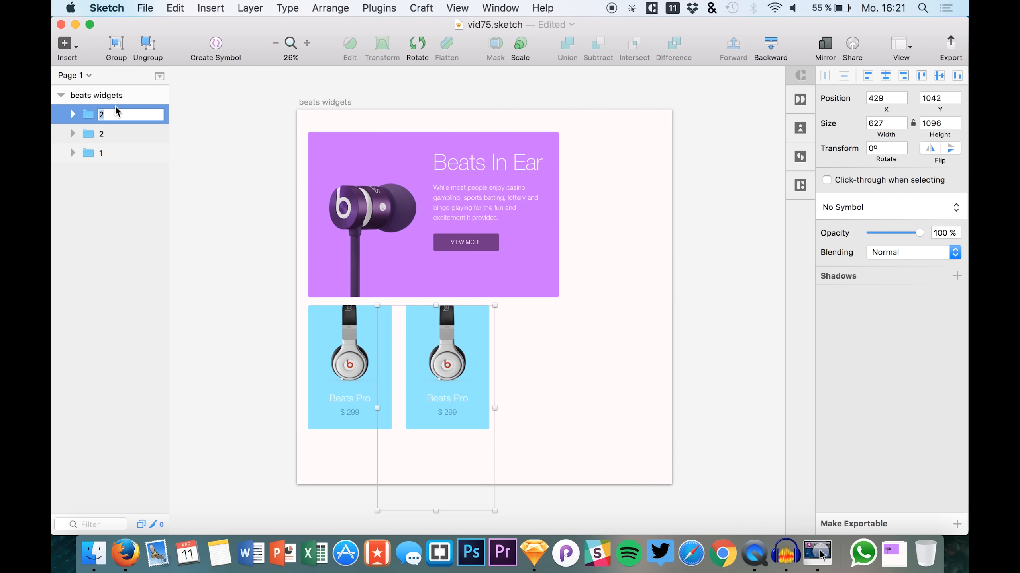
text(3)
key(Return)
Step: Insert the red headphone image MLA42-large-side_v2.png from the vid75 folder into group 3, directly above its Rectangle 1
click(72, 114)
click(133, 192)
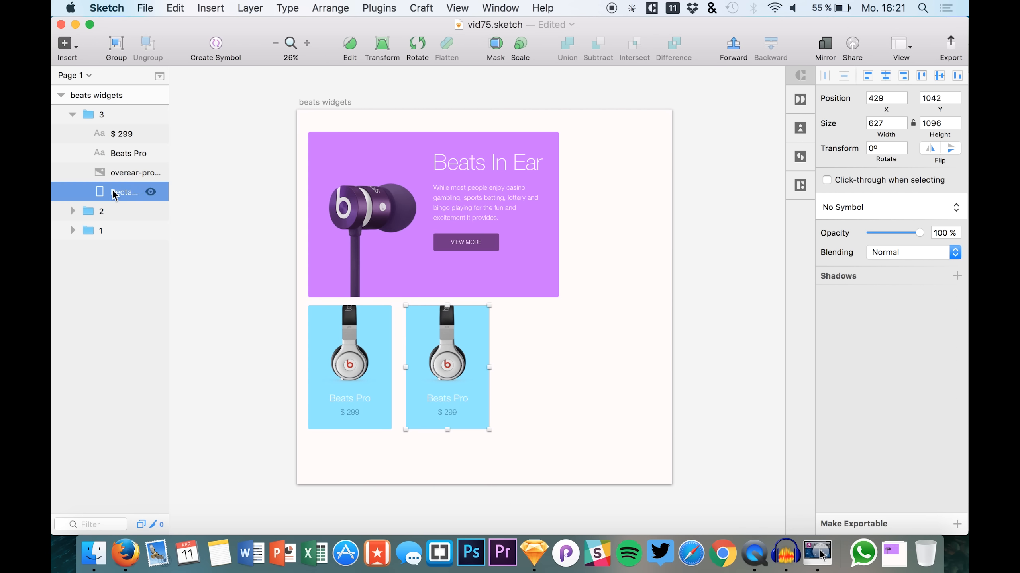
click(93, 554)
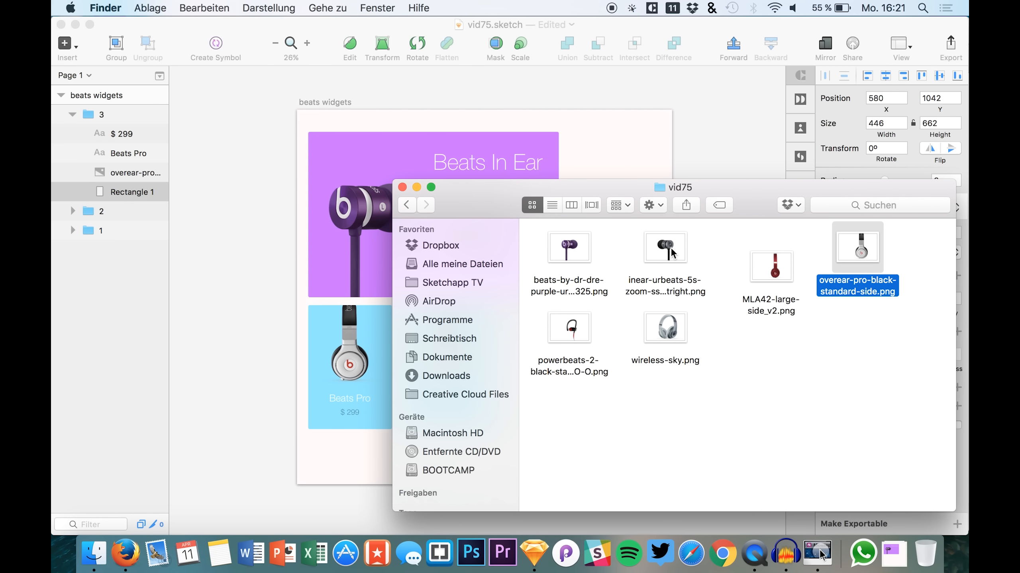
drag(765, 275, 363, 339)
click(120, 196)
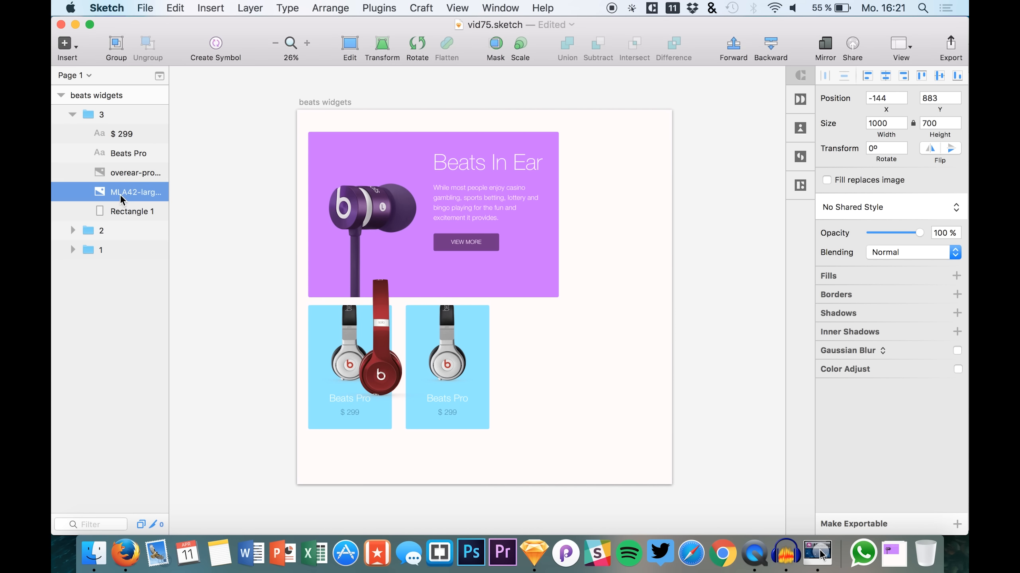
Step: Bring the red headphone image above the overear-pro image in group 3 and delete the overear-pro image
drag(120, 195, 118, 158)
click(121, 206)
drag(121, 195, 123, 157)
click(123, 156)
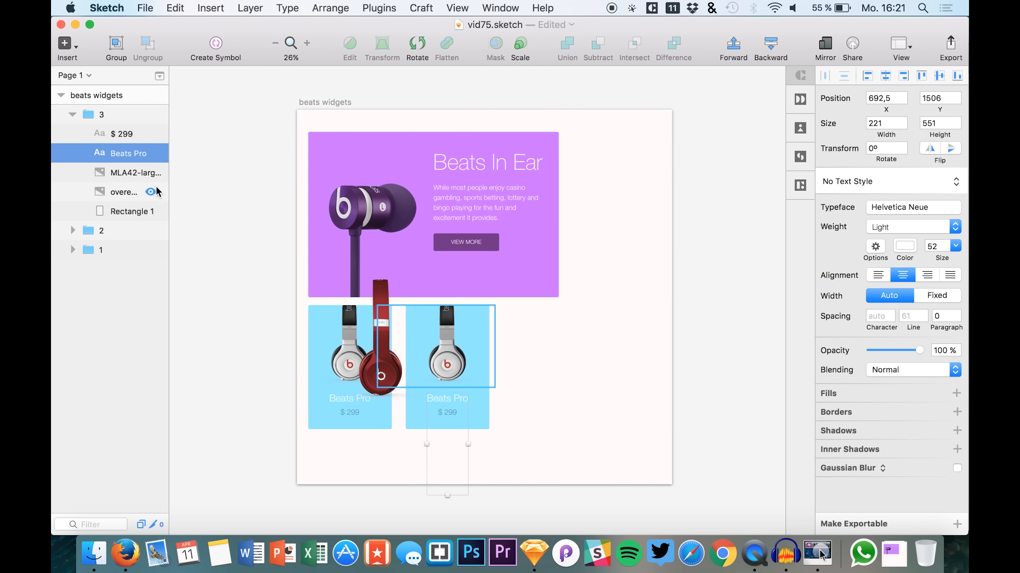
click(113, 171)
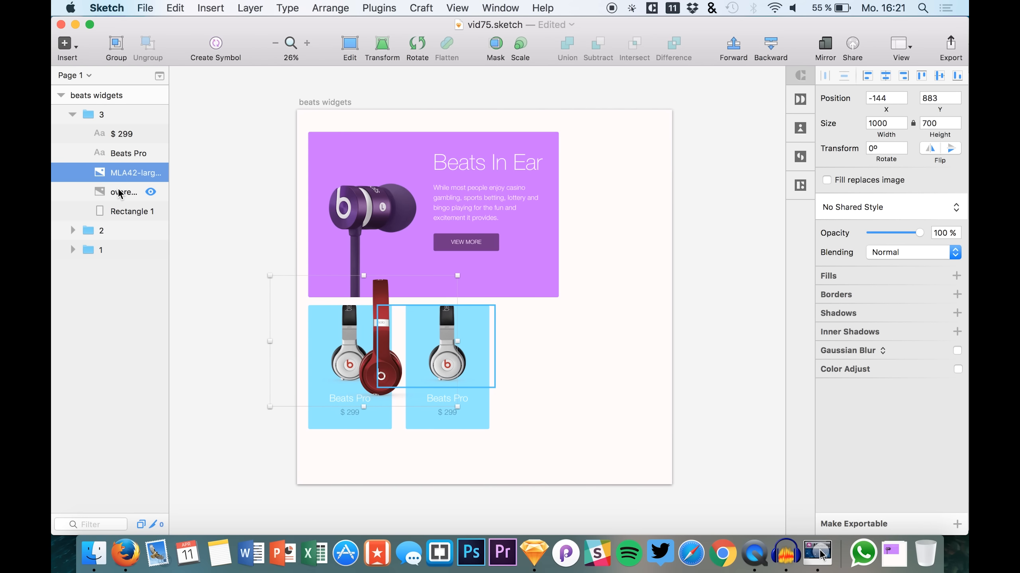
click(117, 194)
key(BackSpace)
Step: Move the red headphone image onto the second blue card, at X 232, Y 1012
click(113, 157)
click(121, 173)
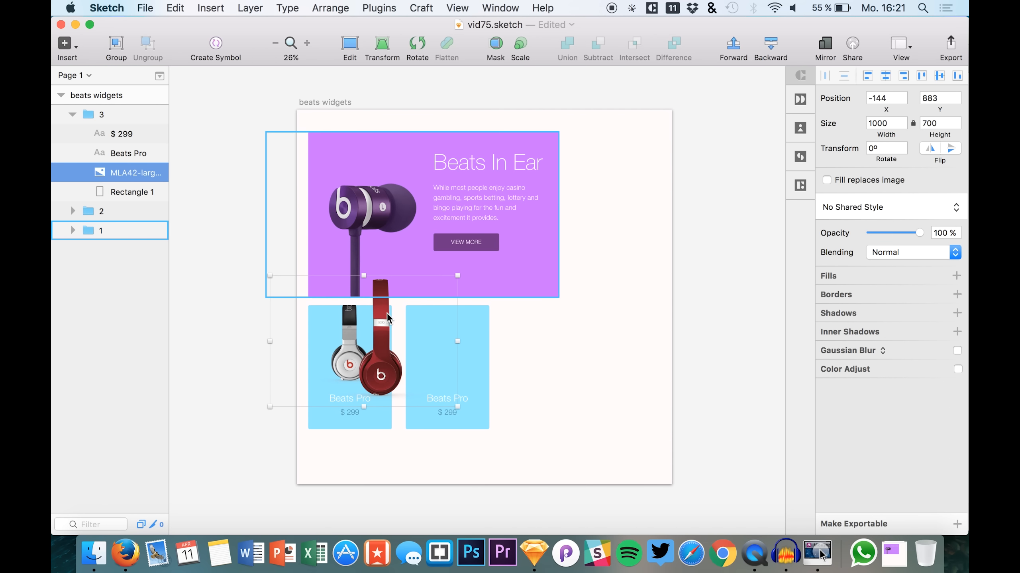
drag(368, 306, 441, 334)
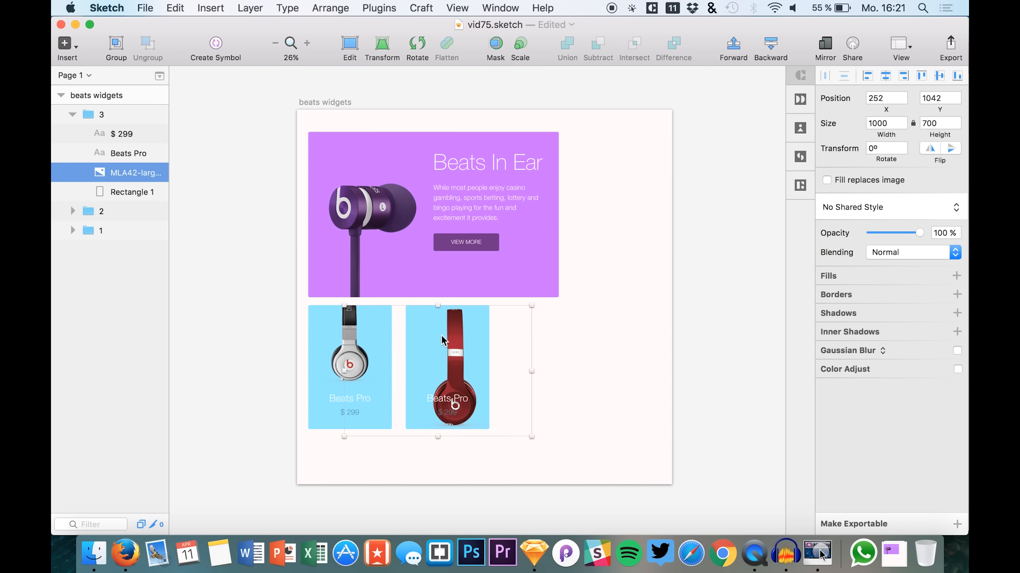
key(shift+Left)
key(shift+Up)
key(shift+Left)
key(shift+Down)
scroll(548, 367, up, 3)
scroll(548, 367, left, 5)
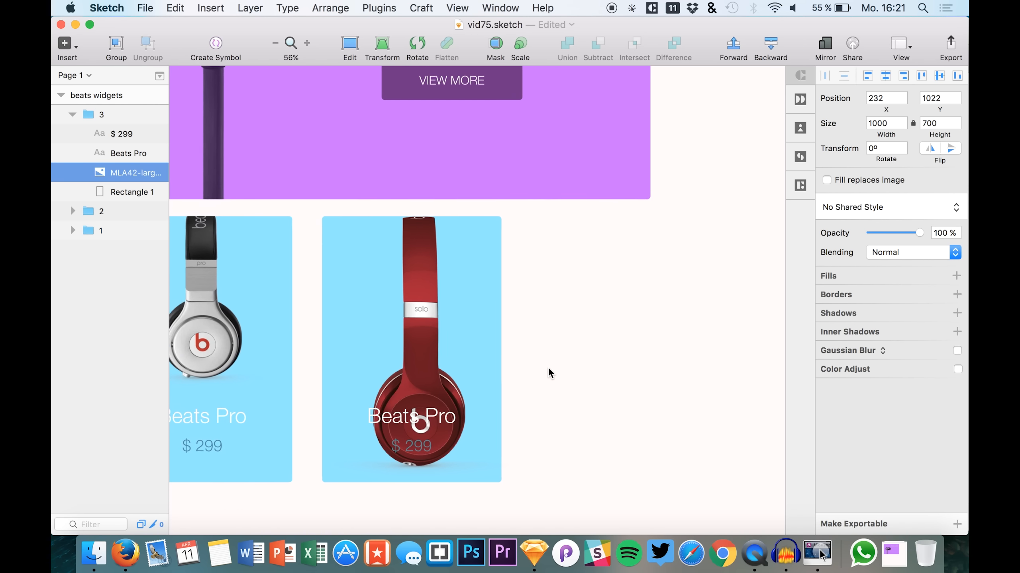
key(shift+Up)
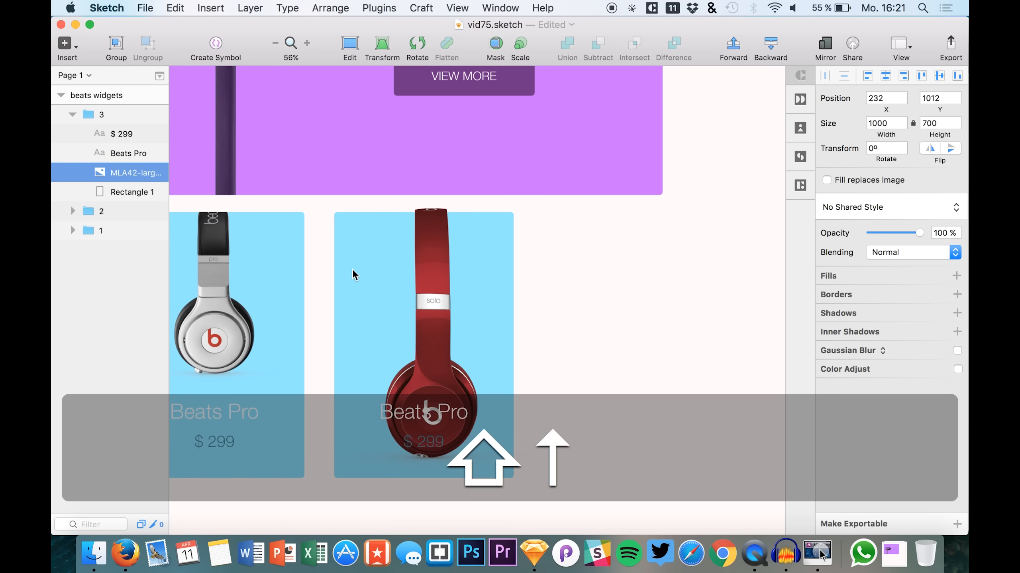
Step: Try to mask the red headphone image with its own mask layer and ungroup the resulting mask group
right_click(117, 177)
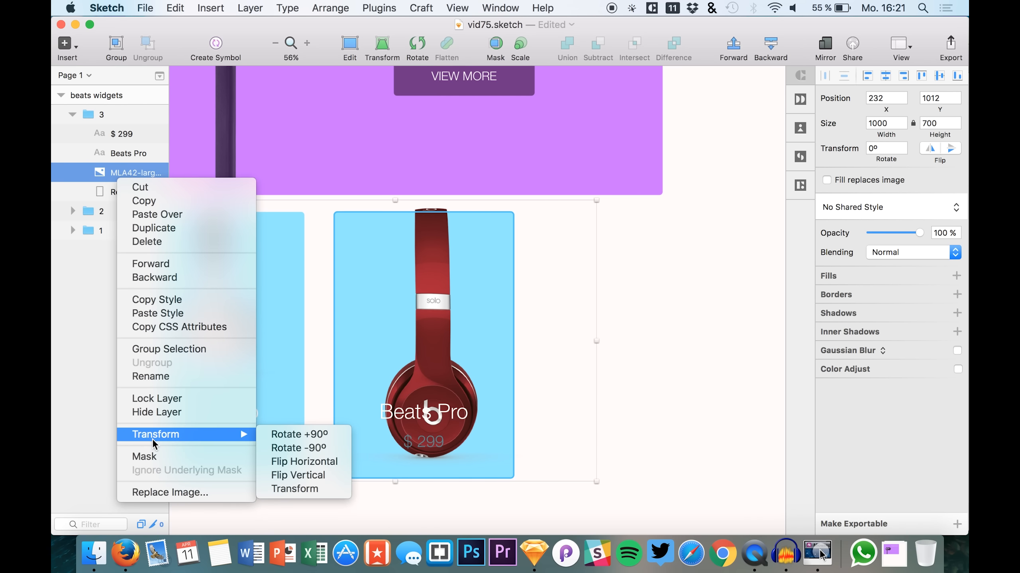
click(145, 457)
click(132, 172)
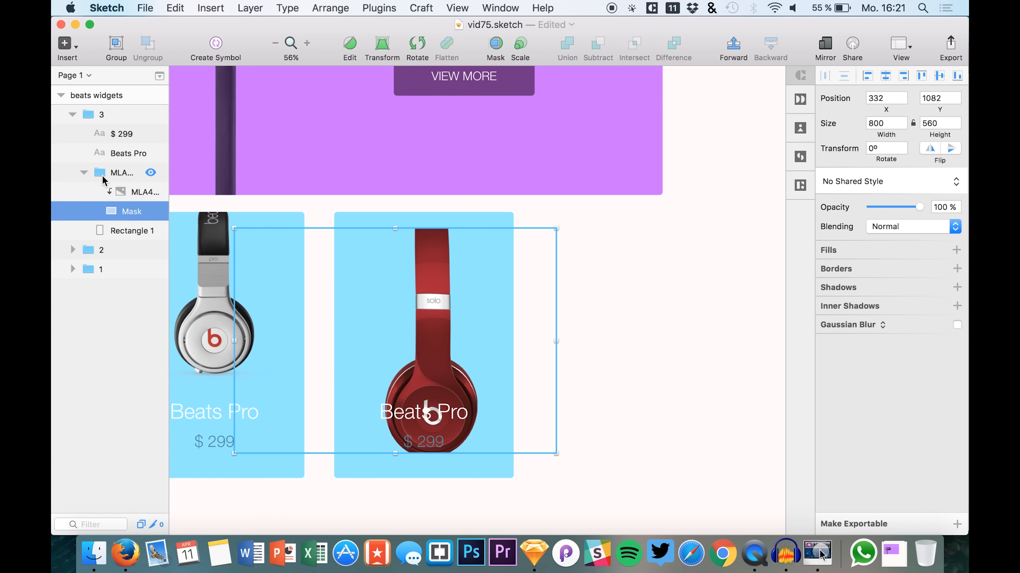
click(142, 57)
click(120, 173)
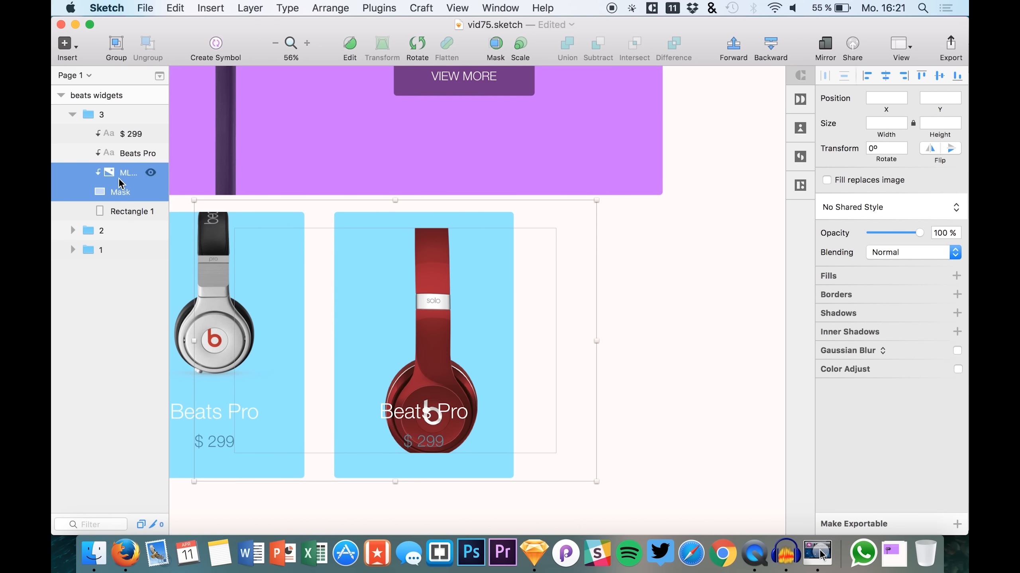
Step: Set the Beats Pro text in group 3 to ignore the underlying mask
click(117, 156)
right_click(116, 157)
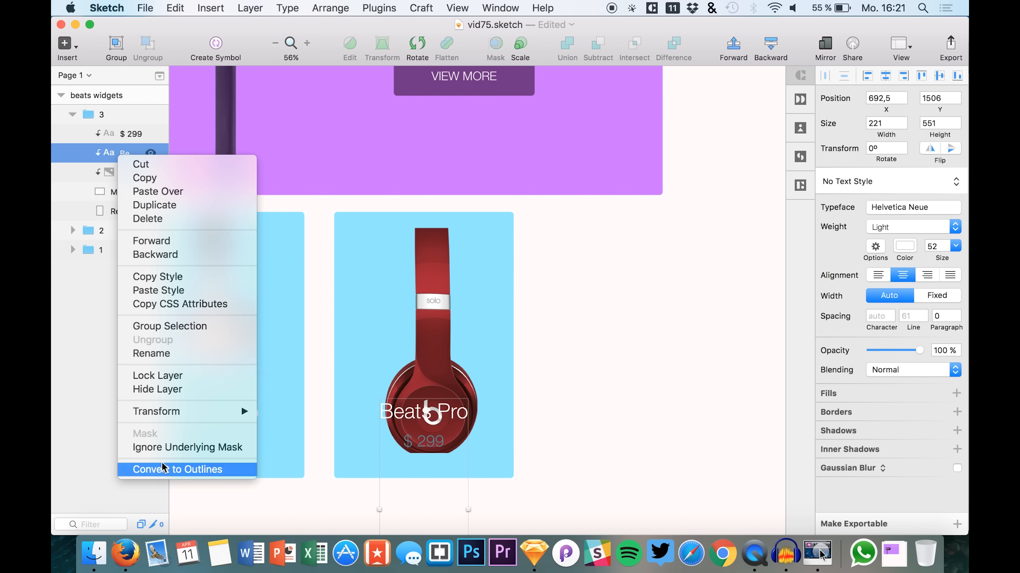
click(173, 447)
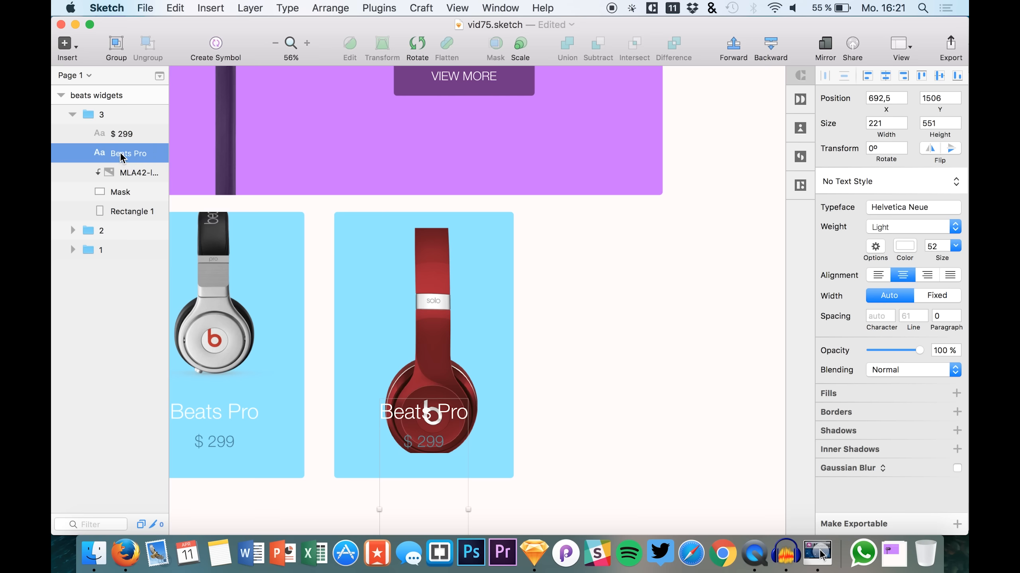
Step: Delete the Mask layer beneath the red headphone image in group 3
click(132, 177)
click(125, 192)
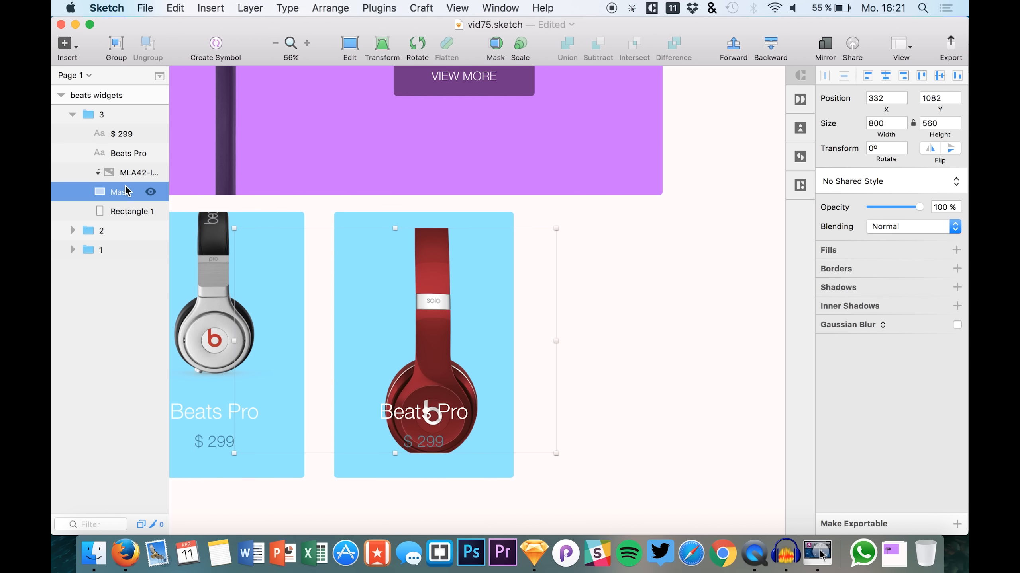
key(BackSpace)
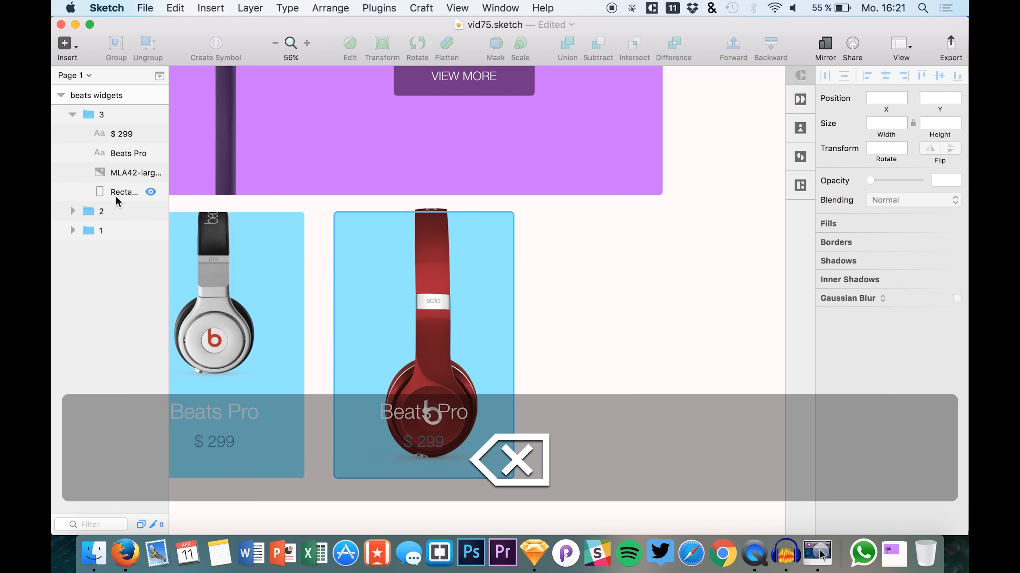
Step: Turn Rectangle 1 in group 3 into a mask that clips the red headphone image to the card
click(111, 189)
click(111, 178)
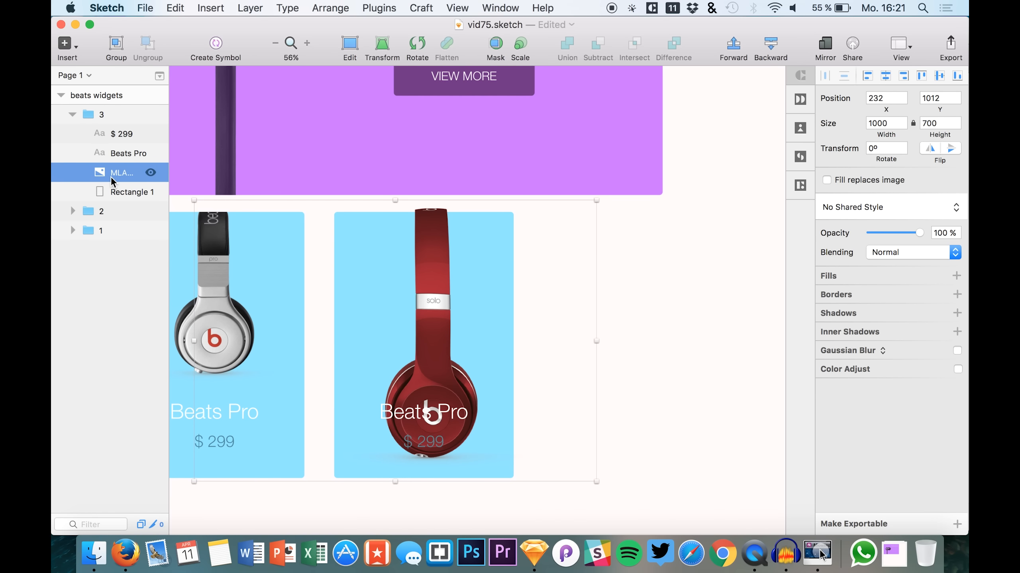
right_click(110, 177)
click(64, 161)
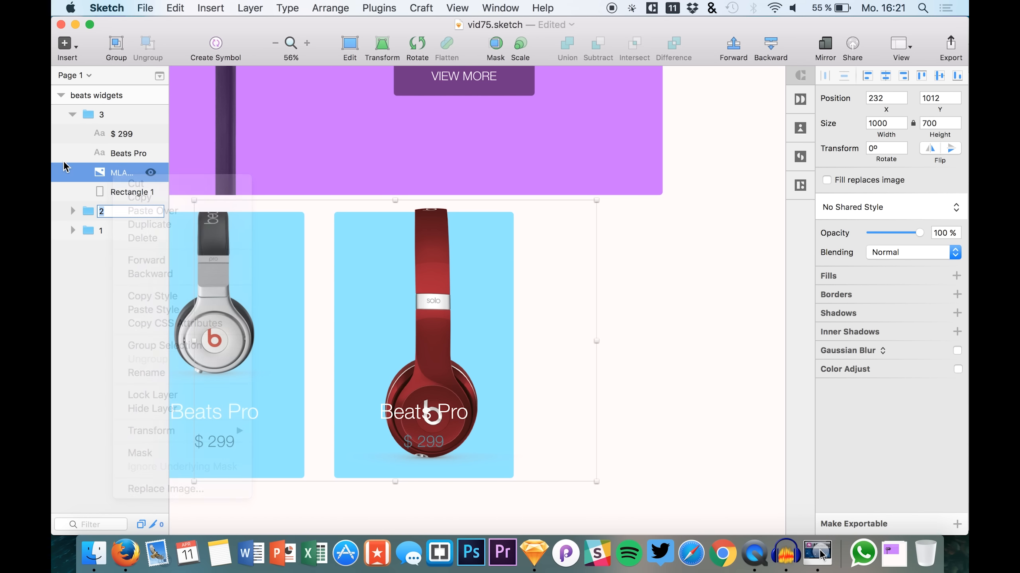
right_click(102, 198)
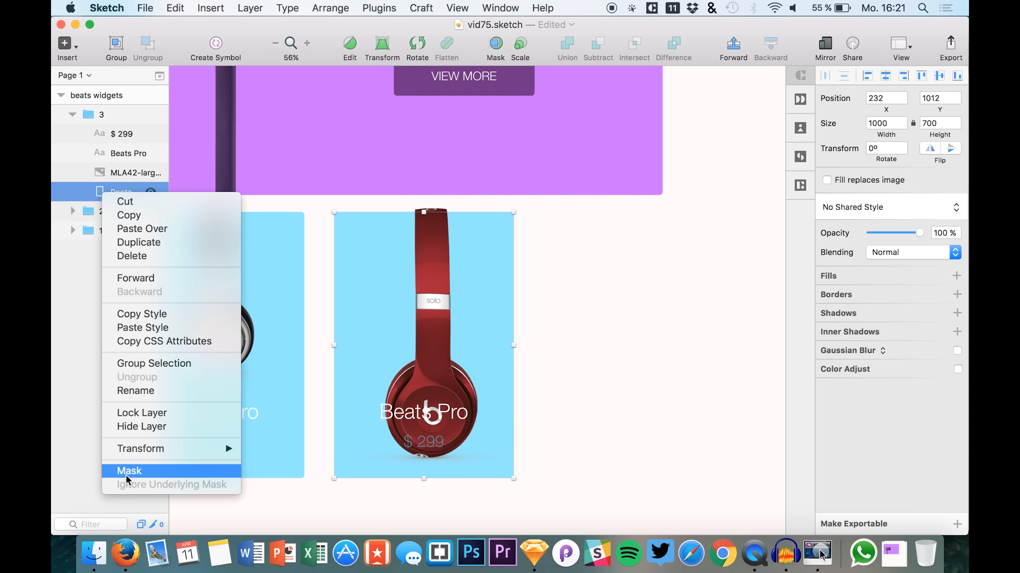
click(135, 469)
Step: Nudge the masked red headphone image to X 212, Y 1029 to centre it horizontally on its card
click(109, 173)
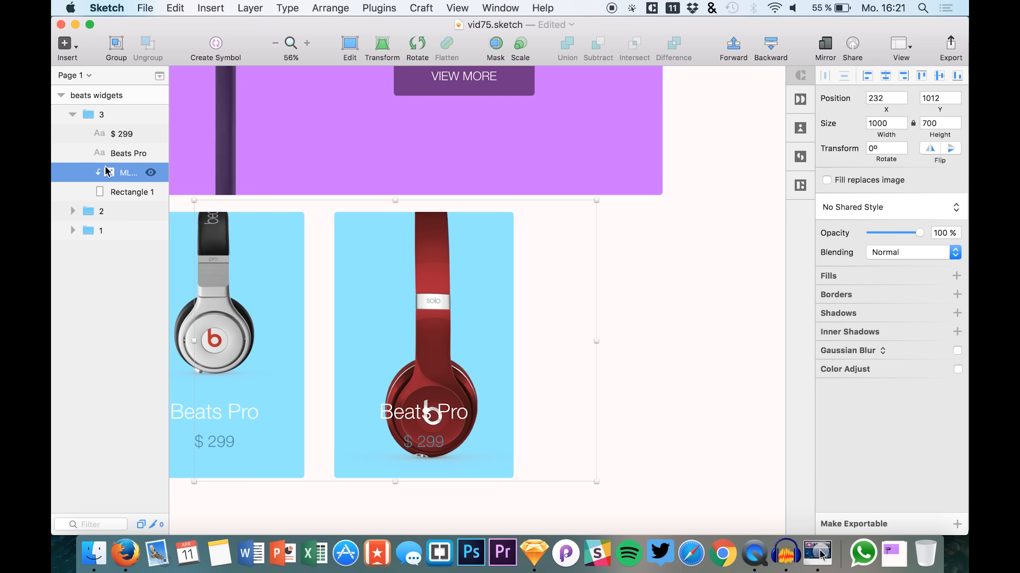
key(shift+Left)
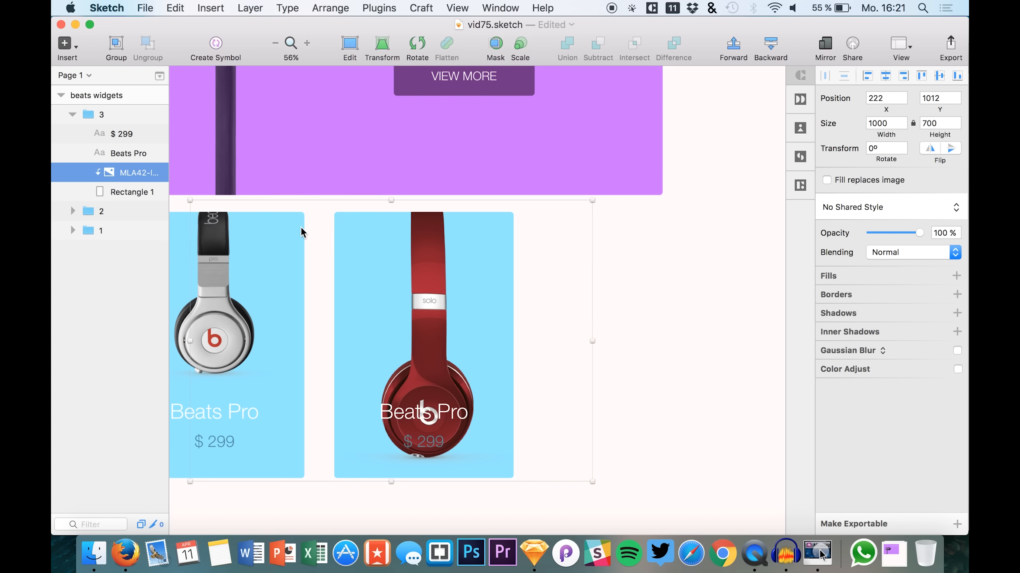
key(shift+Up)
key(shift+Down)
key(shift+Down)
key(shift+Down)
key(shift+Up)
key(shift+Up)
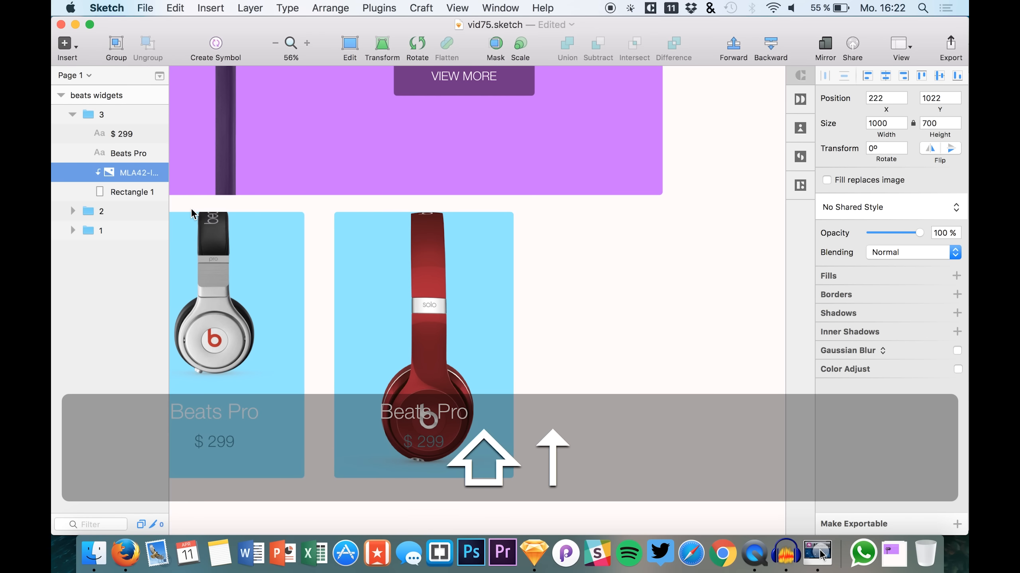
key(Up)
key(Up)
key(Up)
key(shift+Down)
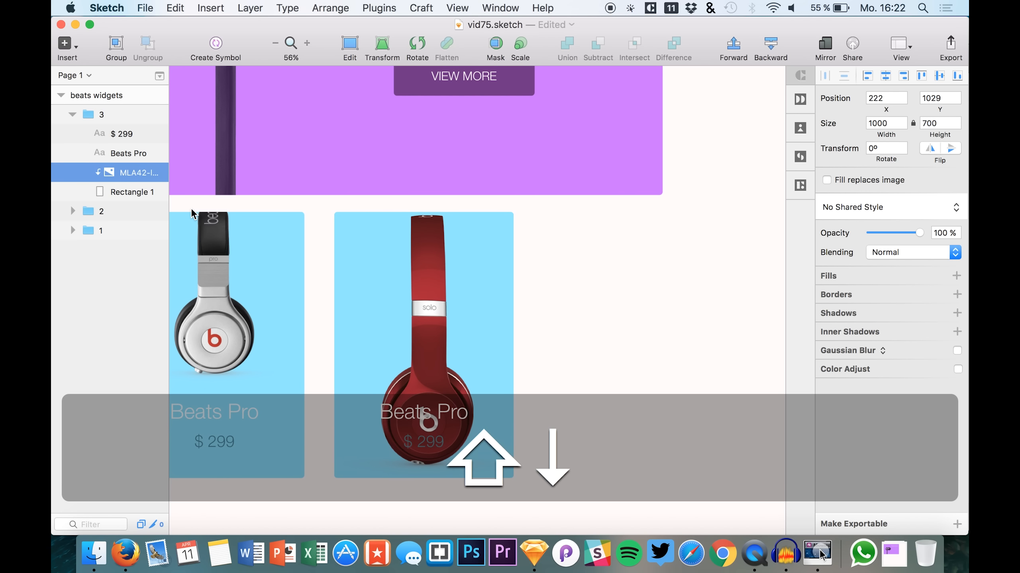
key(shift+Left)
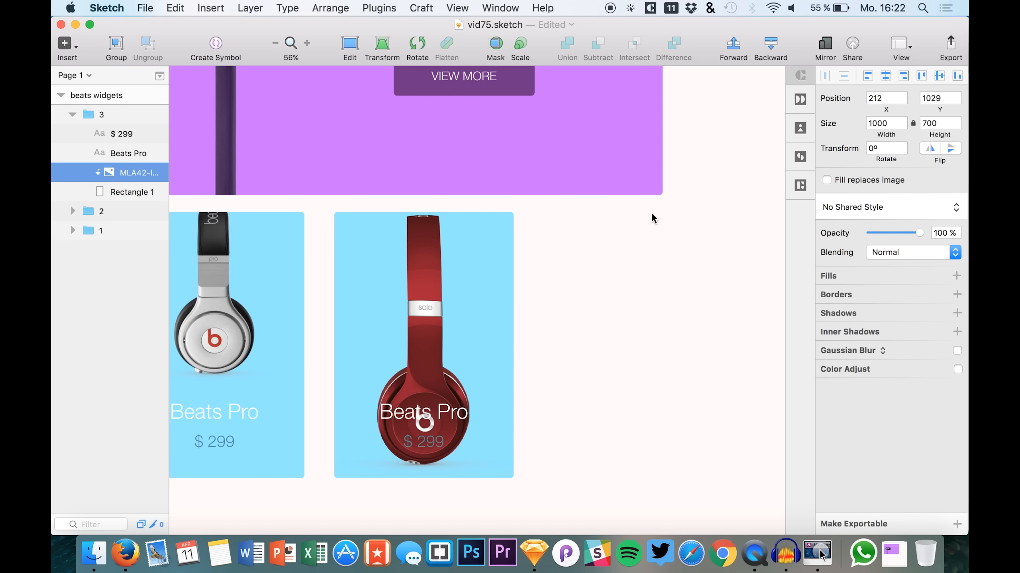
Step: Scale the red headphone image proportionally to 614 × 429,8 and place it at X 445, Y 1066, above the product name
drag(883, 132, 612, 141)
click(337, 264)
drag(344, 351, 435, 362)
key(shift+Up)
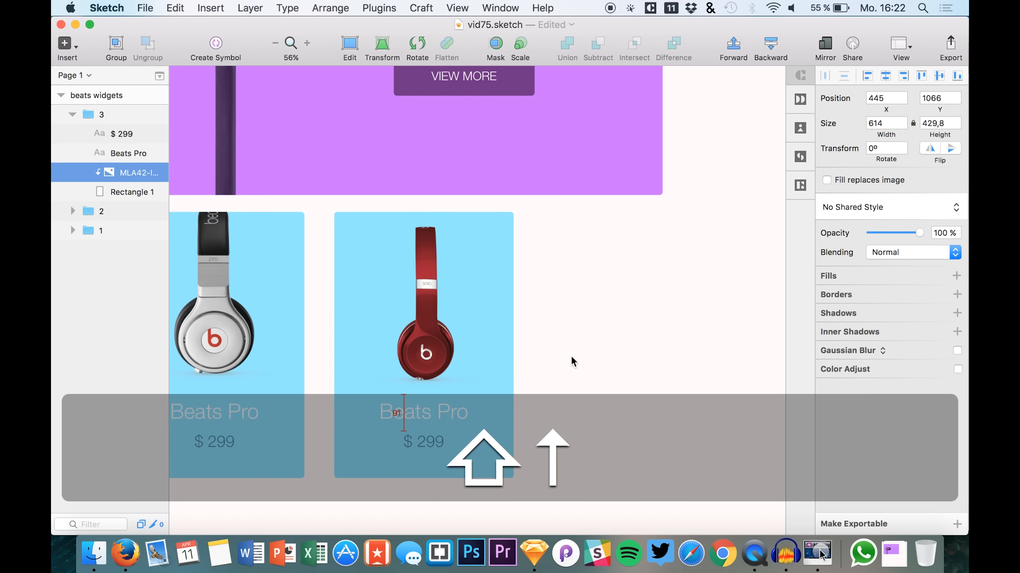
Step: Fill Rectangle 1 of group 3 with light red FF6777, sampling the headphone's red and brightening it
scroll(636, 330, down, 5)
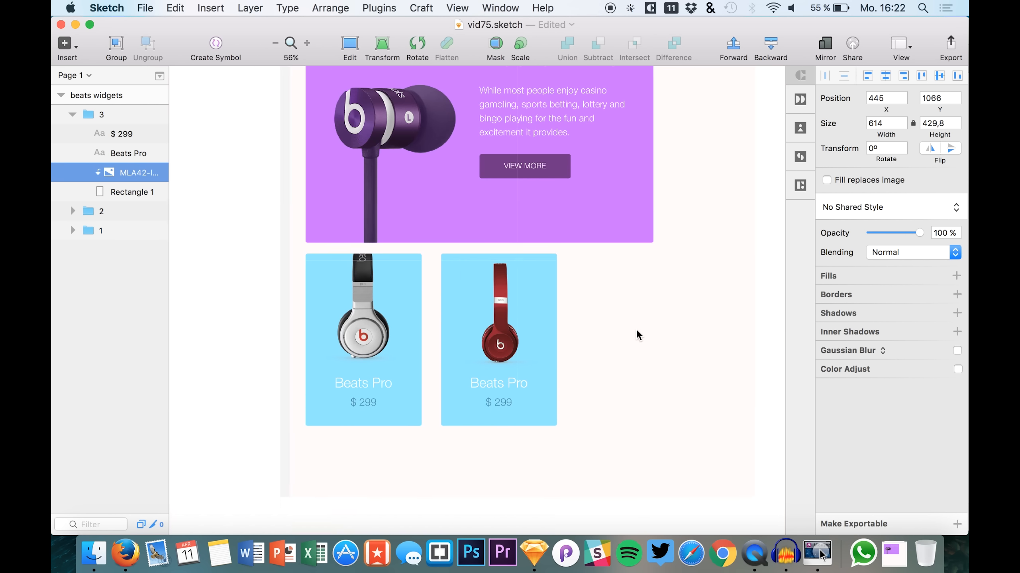
click(117, 192)
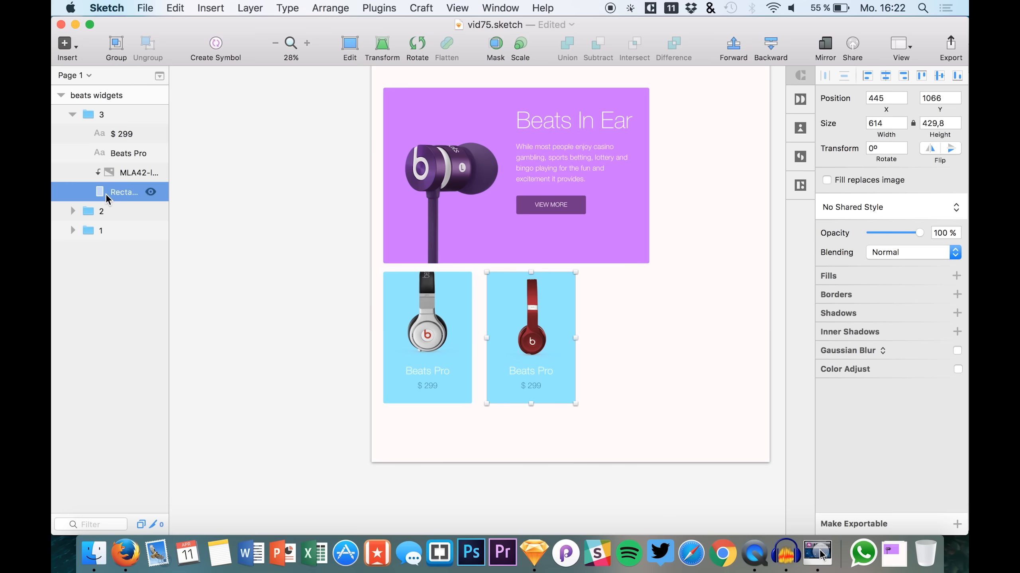
click(853, 297)
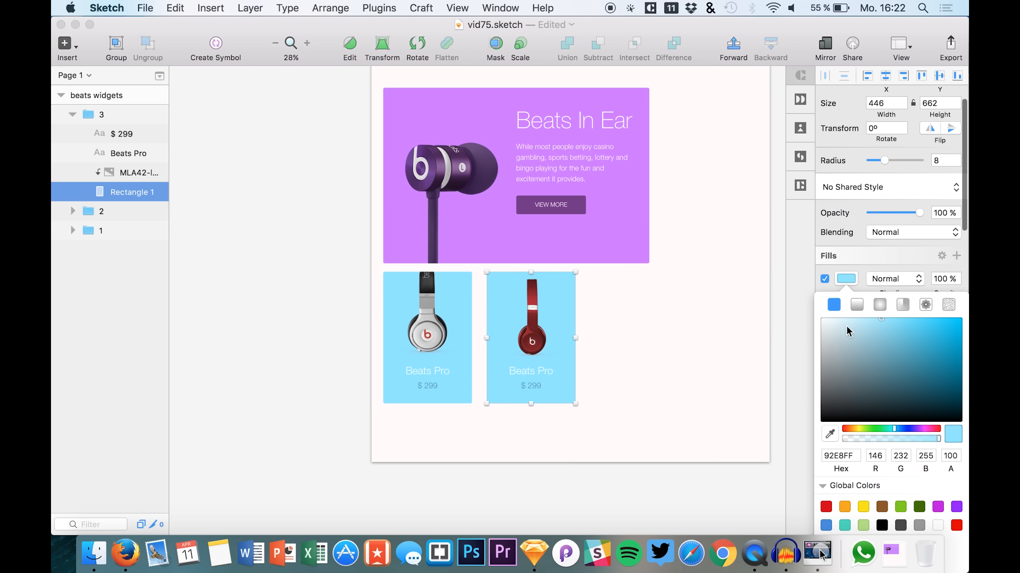
click(830, 434)
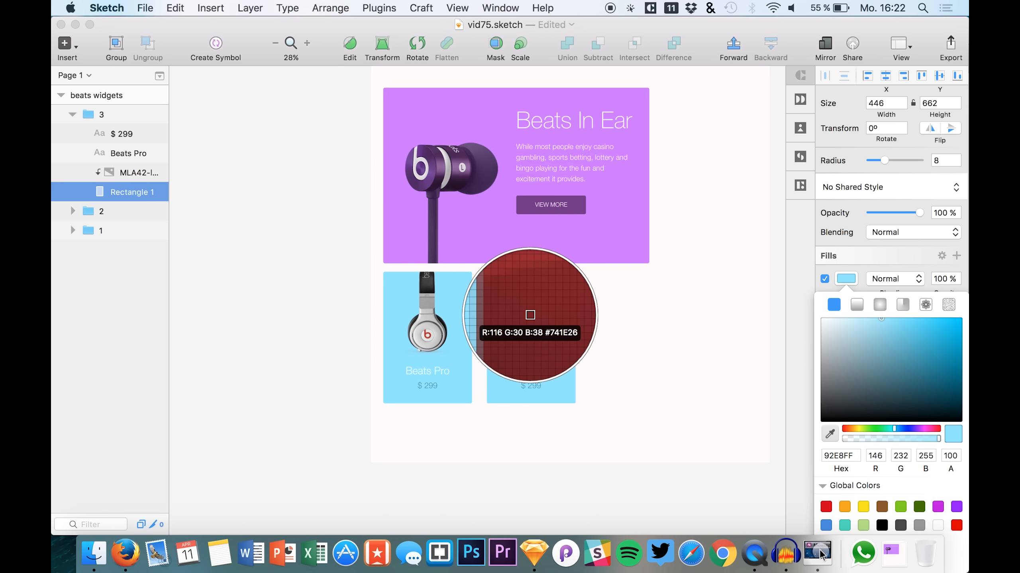
click(531, 311)
drag(851, 356, 905, 299)
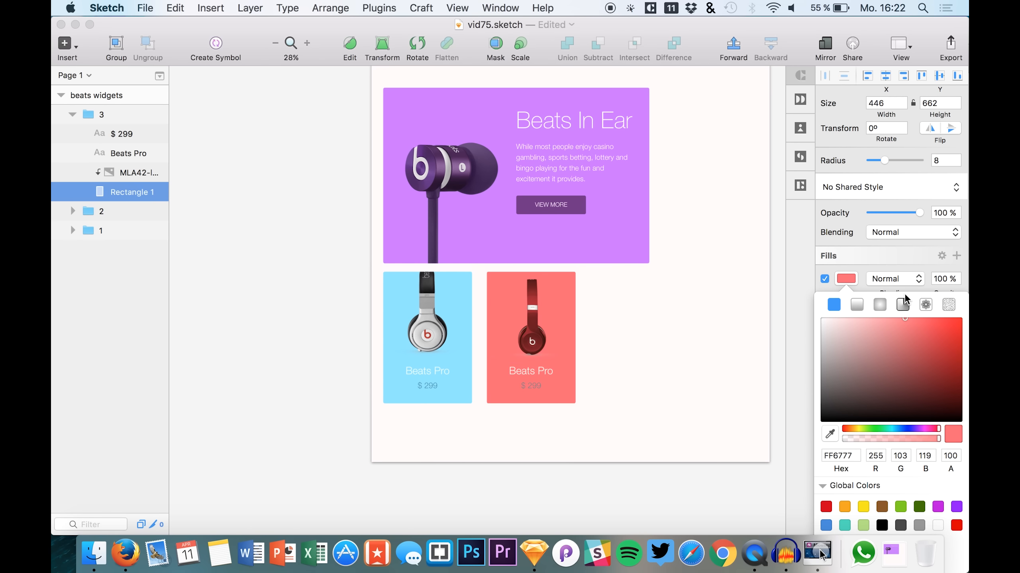
Step: Colour the "$ 299" price text in group 3 dark red 681B21, sampled from the red headphone
click(111, 134)
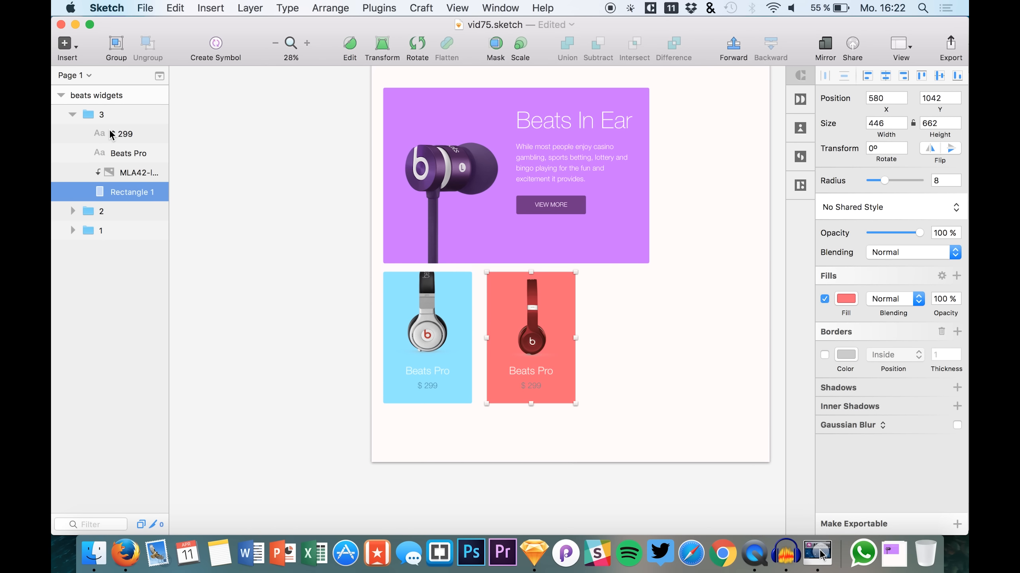
click(112, 134)
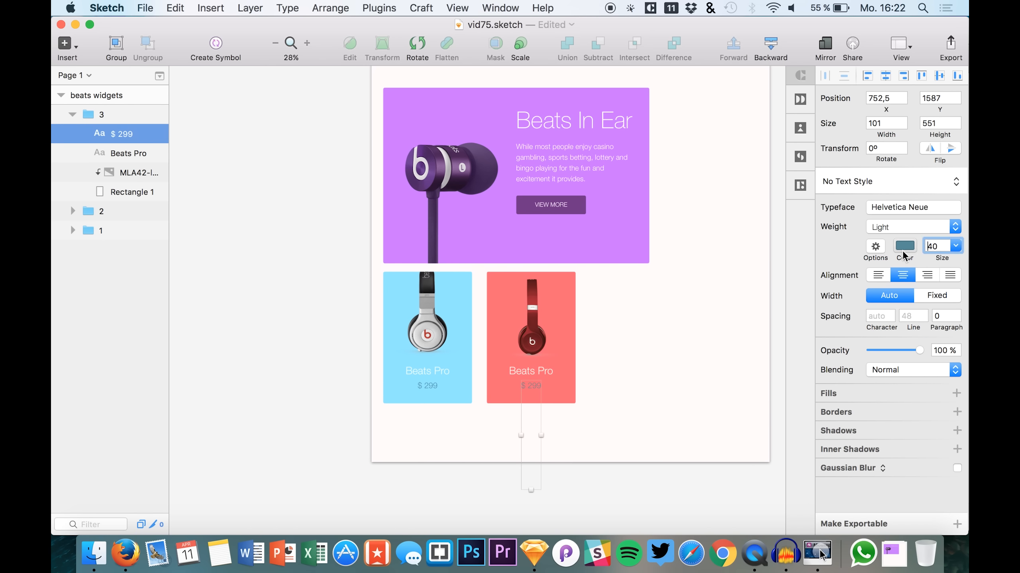
click(905, 248)
click(829, 390)
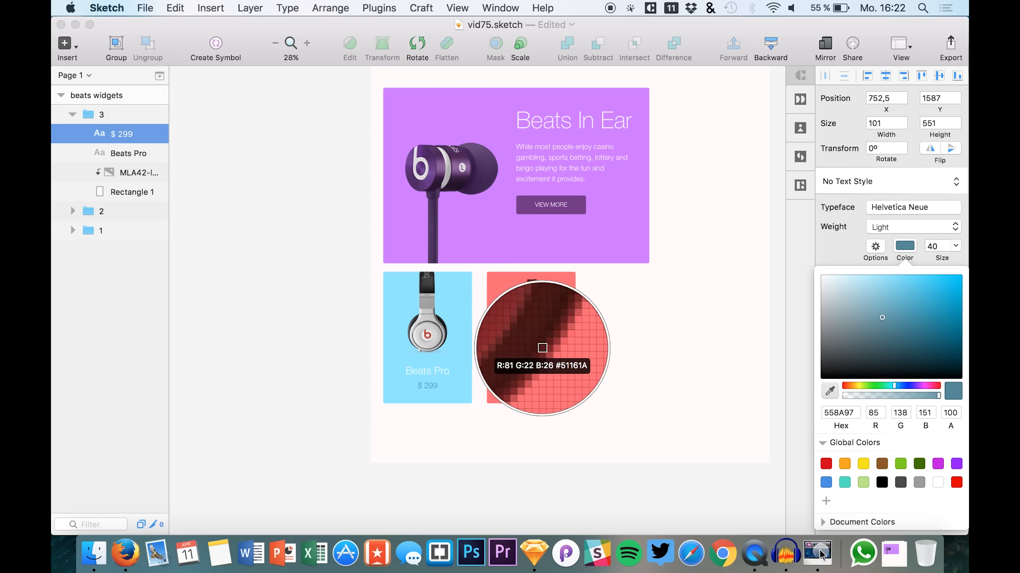
click(540, 350)
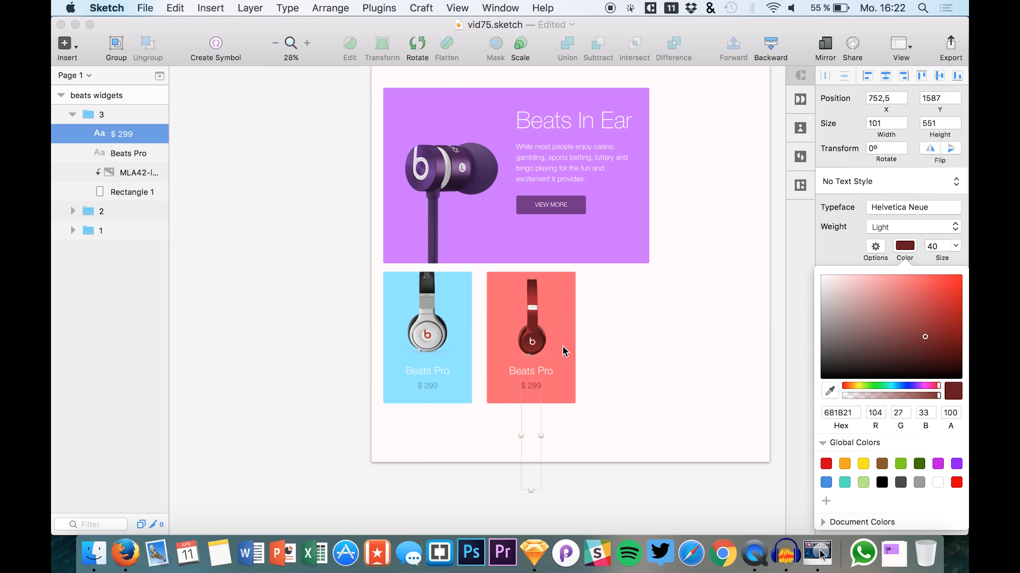
click(663, 381)
click(663, 380)
Step: Duplicate group 3 and rename the copy 4
scroll(700, 425, right, 2)
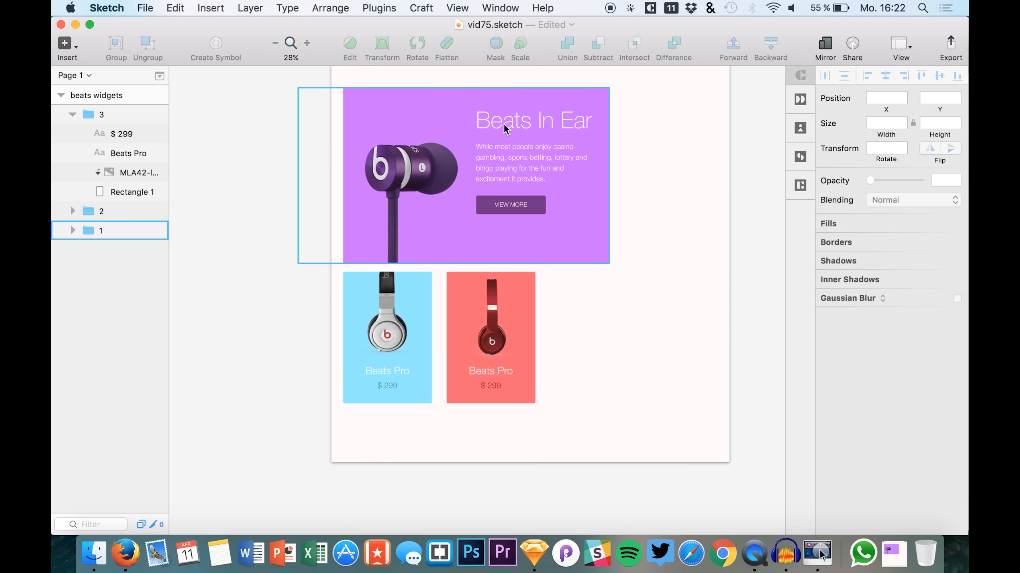
scroll(656, 354, right, 2)
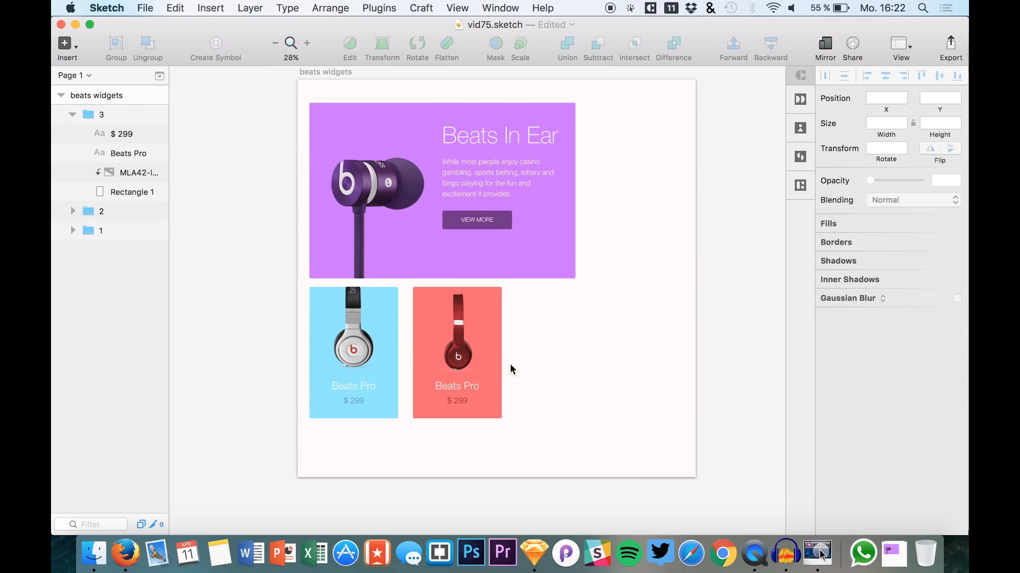
click(72, 115)
click(87, 114)
key(cmd+v)
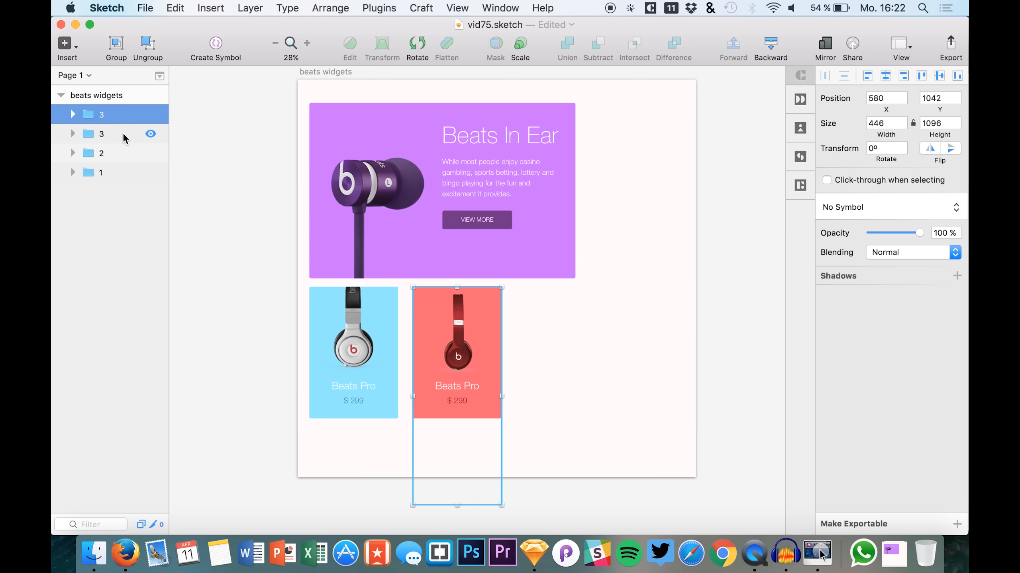
double_click(102, 114)
text(4)
key(Return)
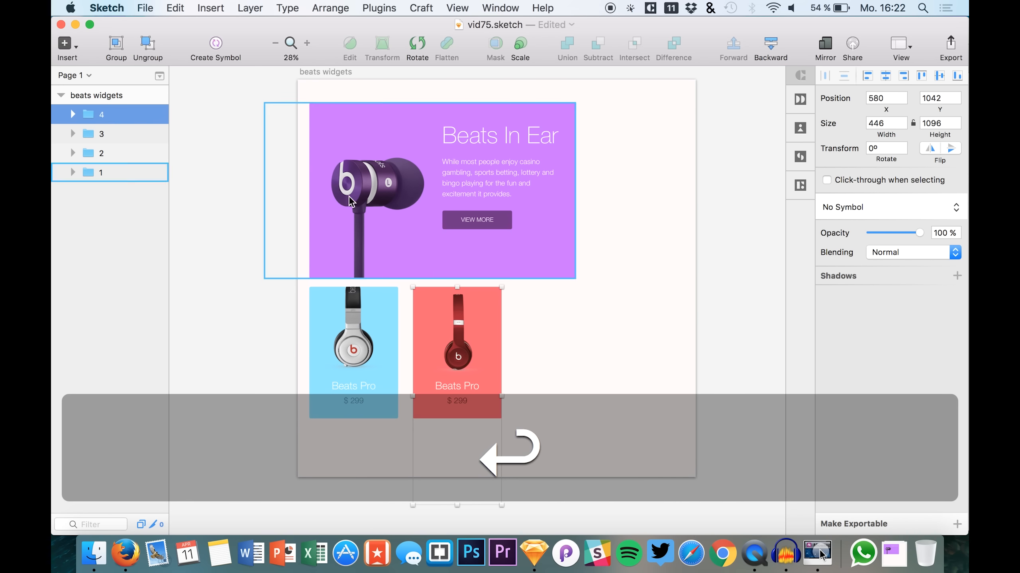
Step: Move group 4 beside the large purple in-ear card, to X 1470, Y 117
drag(456, 331, 632, 148)
key(shift+Right)
key(shift+Right)
key(shift+Right)
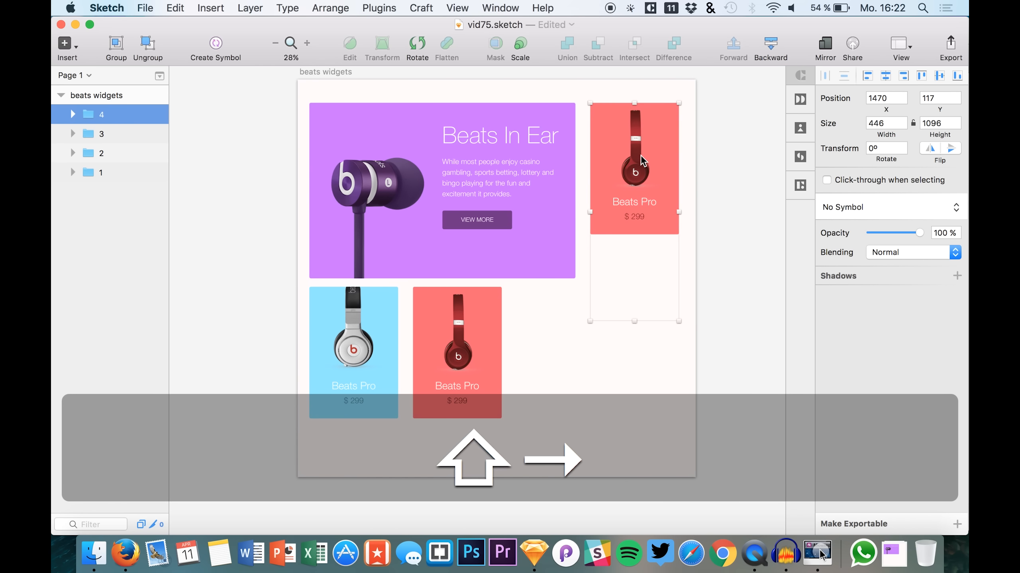
Step: Add the inear-urbeats-5s PNG from Finder's vid75 folder above the red headphone image in group 4 and delete that red image
double_click(641, 160)
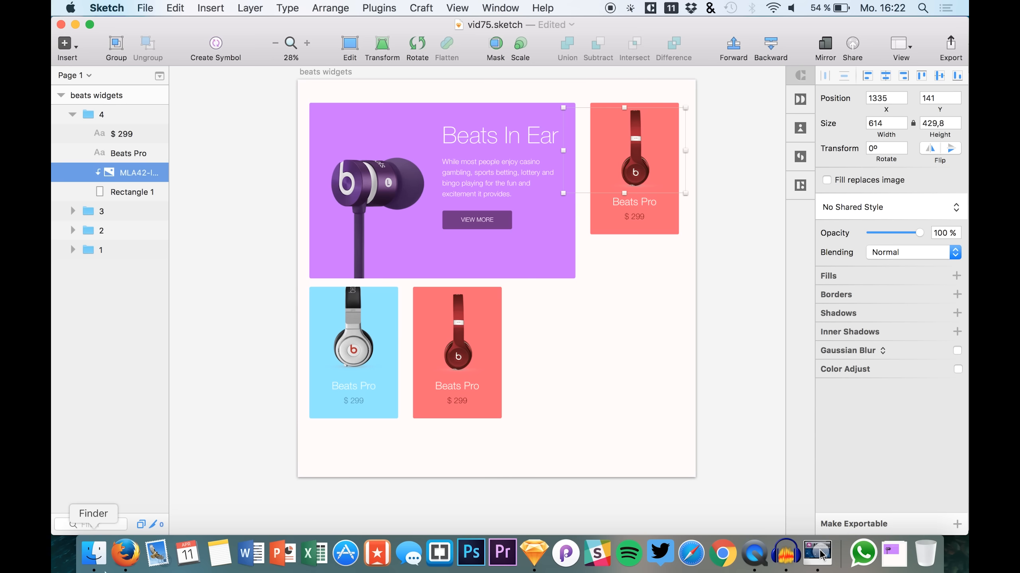
click(140, 520)
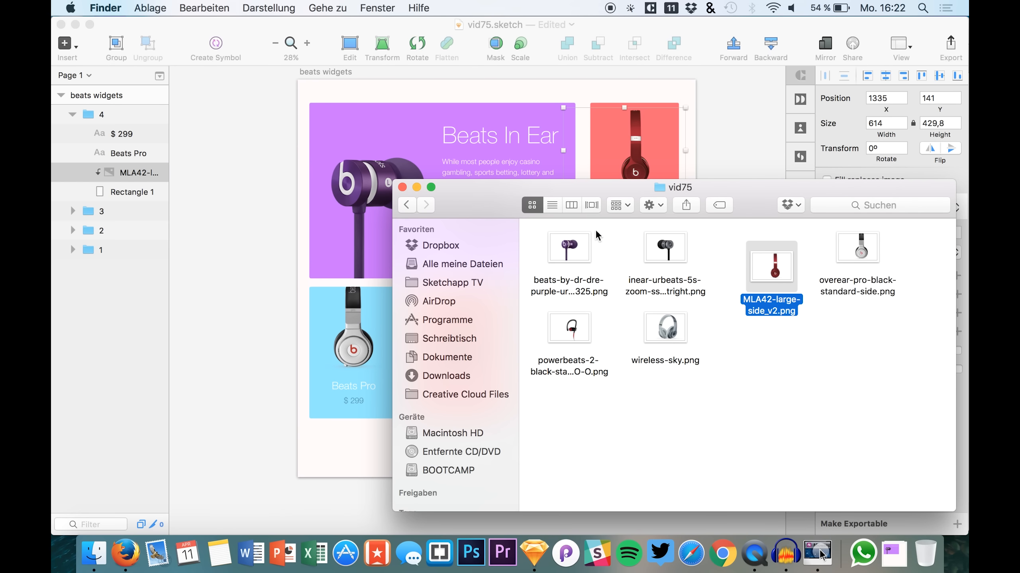
drag(585, 197, 478, 246)
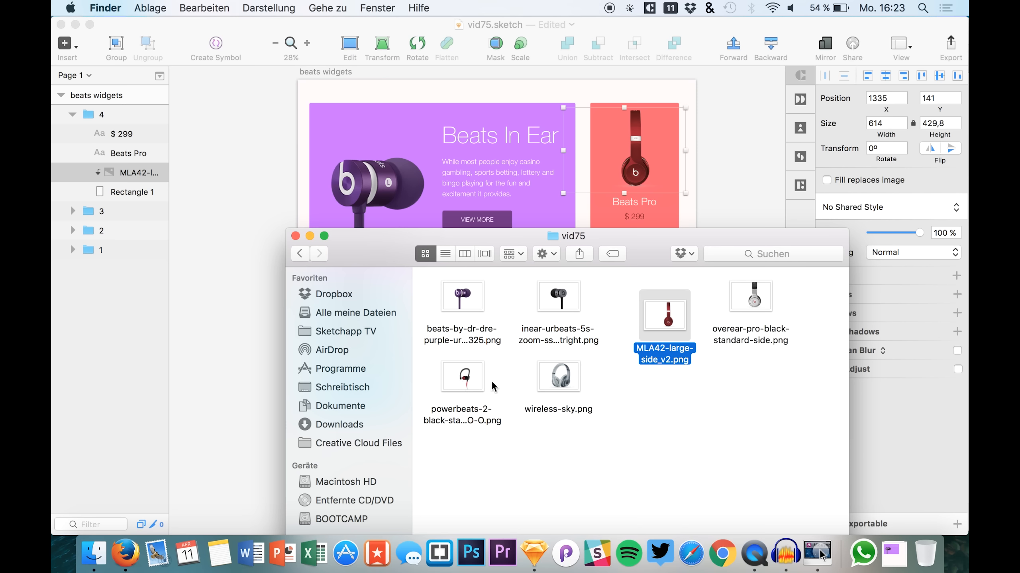
mouse_move(564, 379)
mouse_down()
mouse_move(615, 163)
mouse_move(560, 357)
mouse_up()
drag(552, 296, 631, 150)
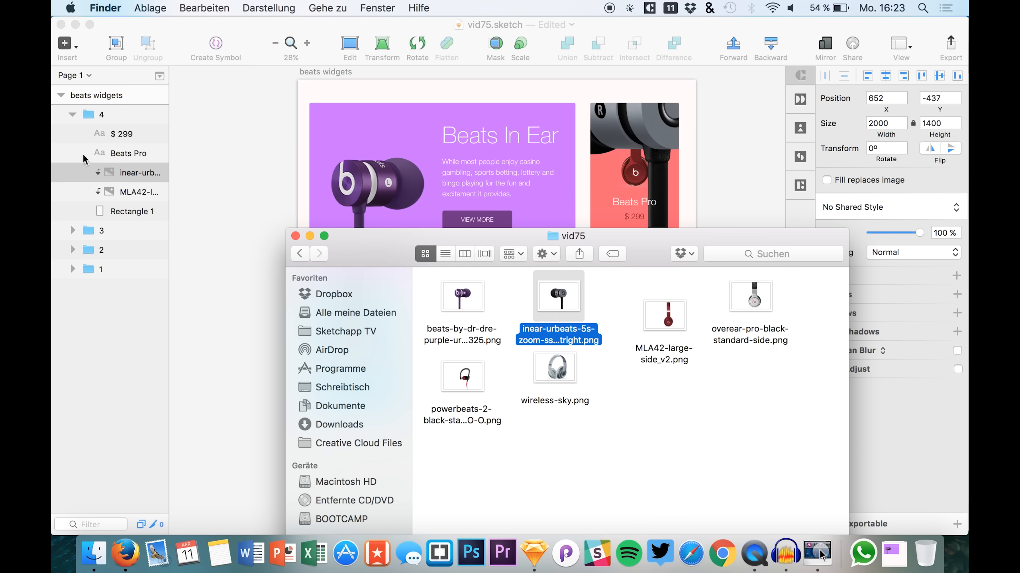
click(107, 172)
click(113, 192)
key(BackSpace)
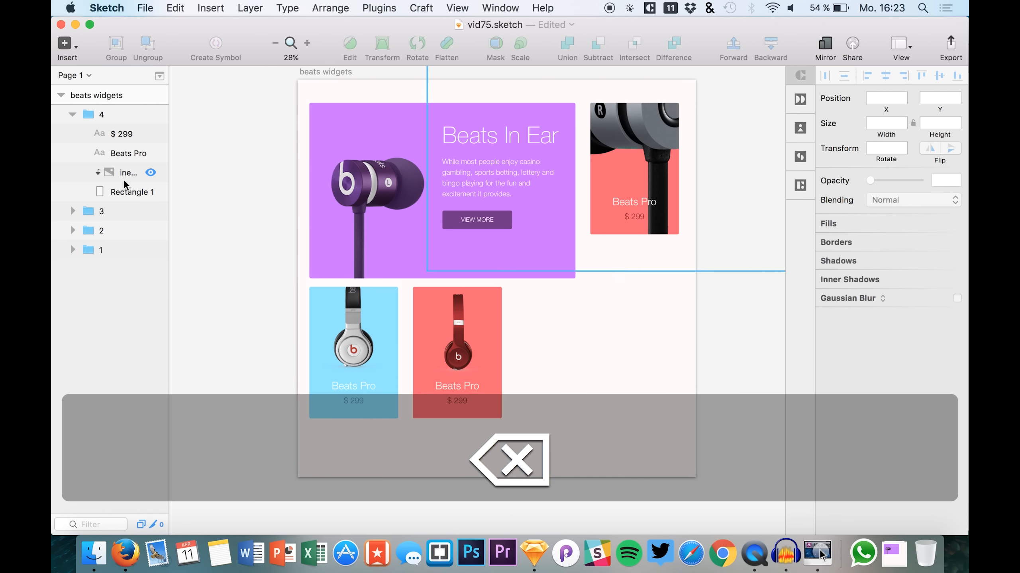
Step: Scale the grey in-ear image proportionally to 1196 × 837,2 and move it onto card 4 at X 1095, Y -58
click(124, 181)
drag(887, 135, 391, 130)
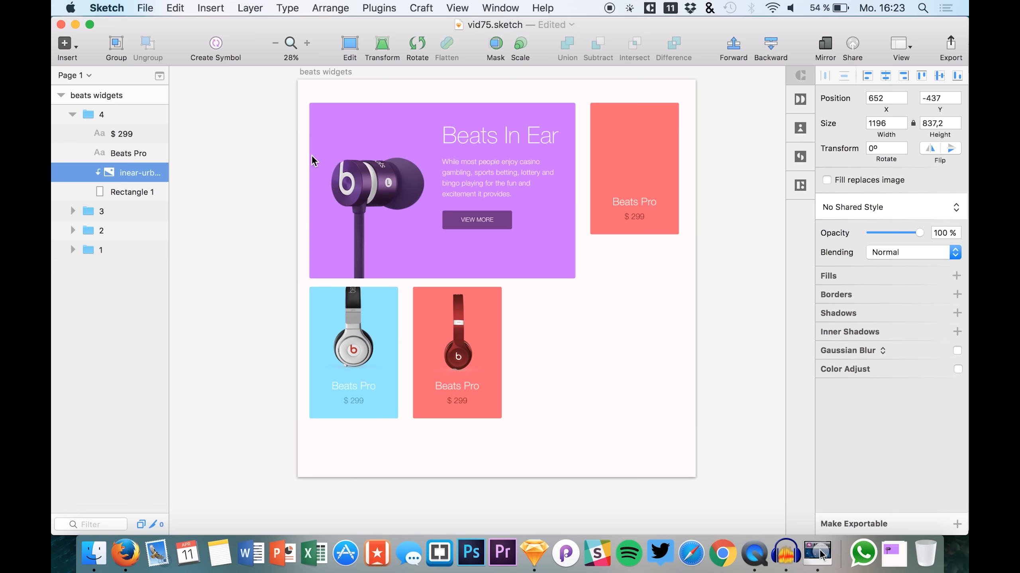
scroll(538, 119, up, 3)
scroll(450, 159, down, 3)
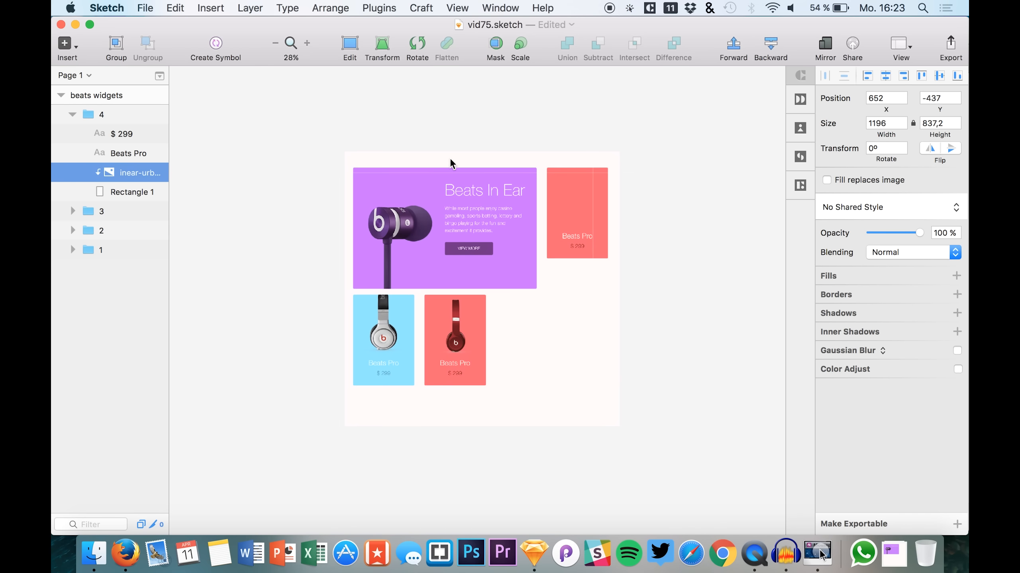
drag(480, 125, 543, 185)
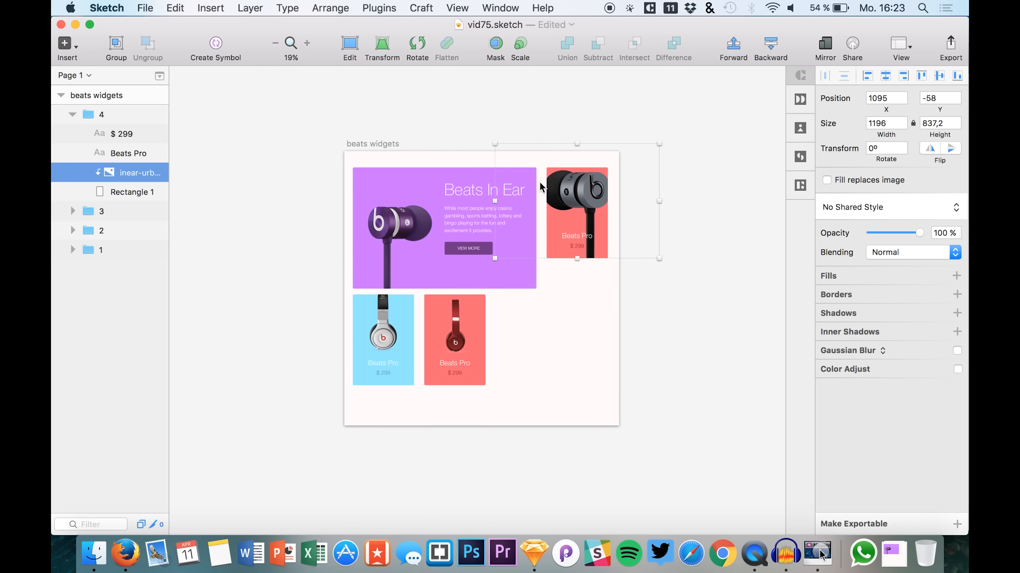
Step: Scale the grey in-ear image proportionally down to 1032 × 722 and place it at X 1249, Y 57
scroll(540, 187, down, 3)
scroll(537, 189, up, 6)
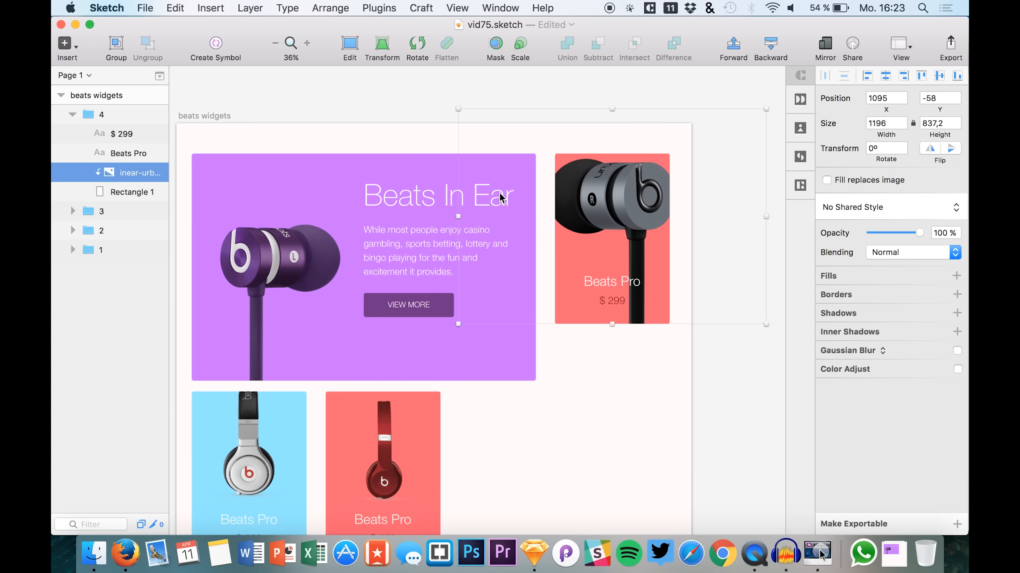
scroll(501, 197, down, 2)
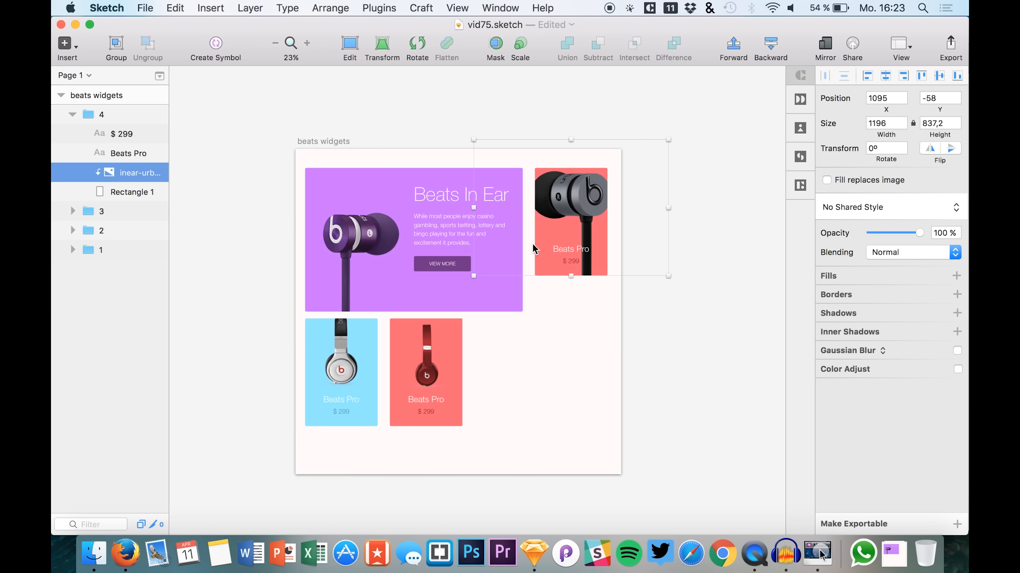
scroll(527, 304, up, 4)
scroll(593, 328, down, 2)
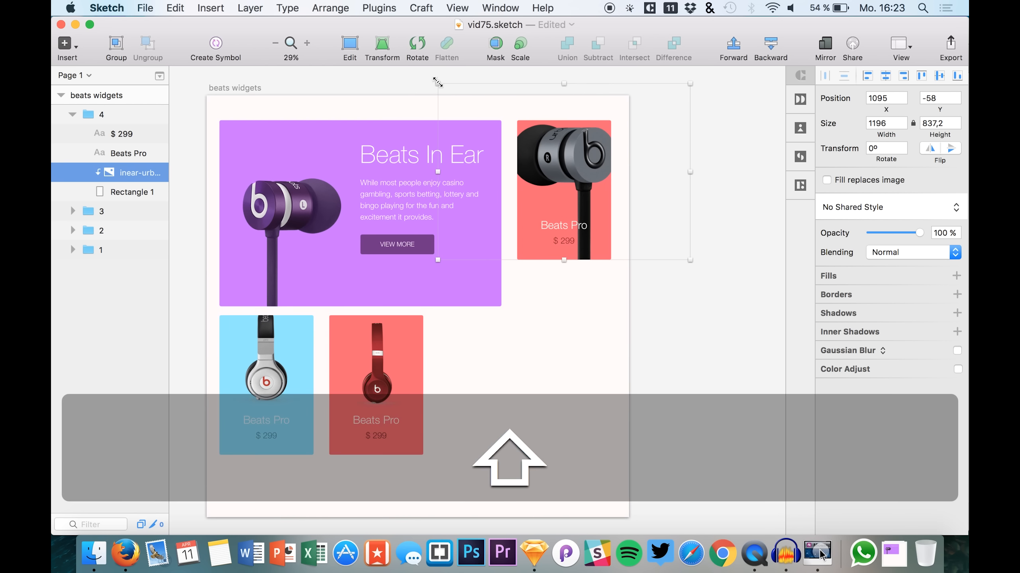
drag(438, 84, 472, 100)
key(shift+Left)
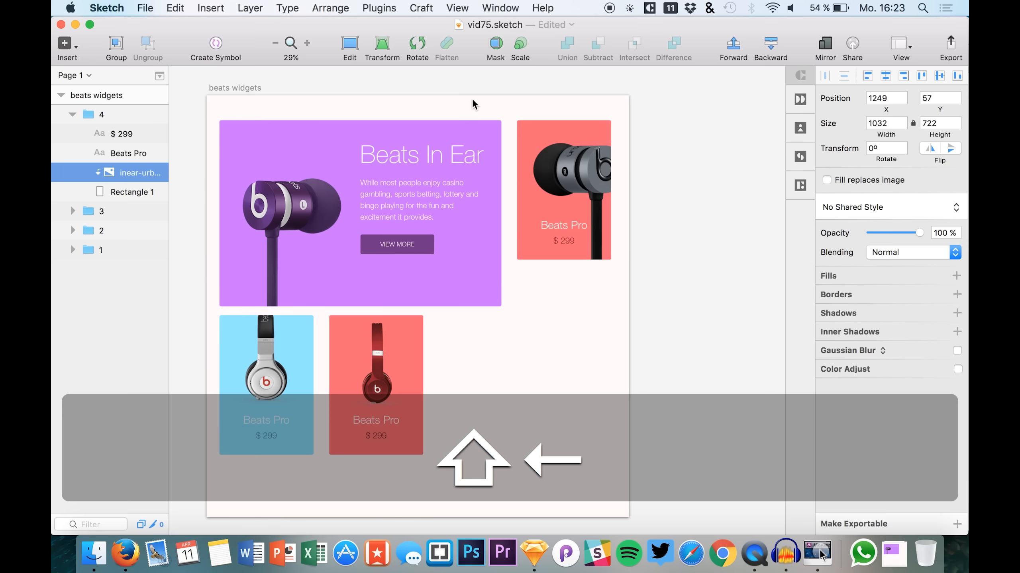
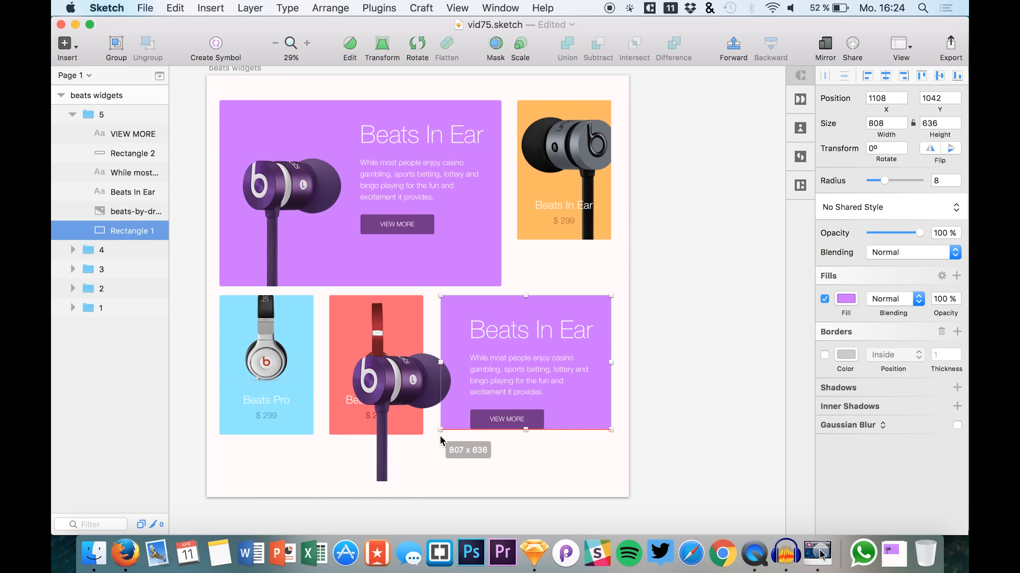
Step: Delete the purple in-ear image from group 5 and extend its Rectangle 1 to a width of 814, starting at X 1102
click(424, 414)
key(BackSpace)
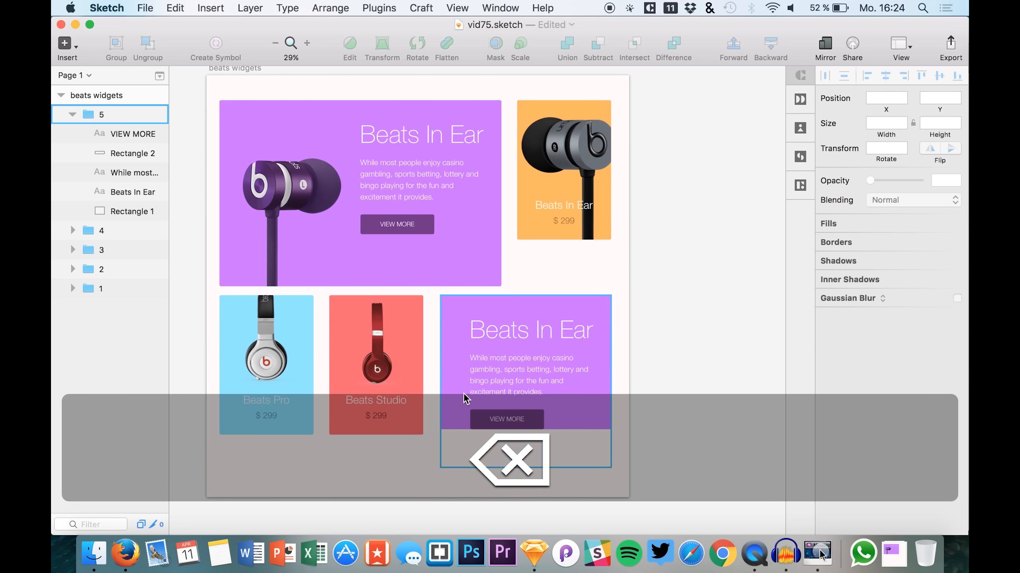
click(464, 400)
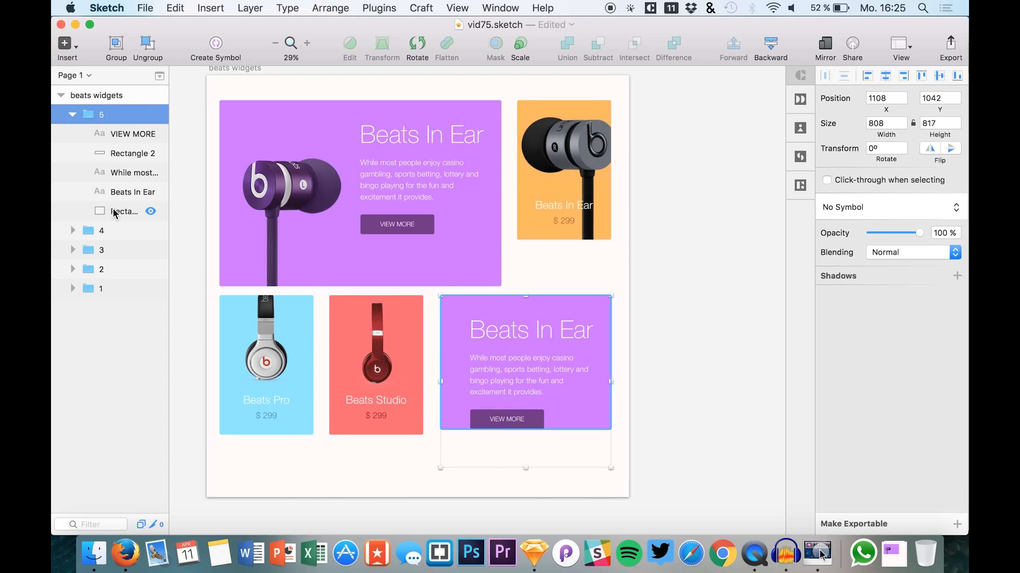
click(86, 210)
drag(440, 430, 438, 434)
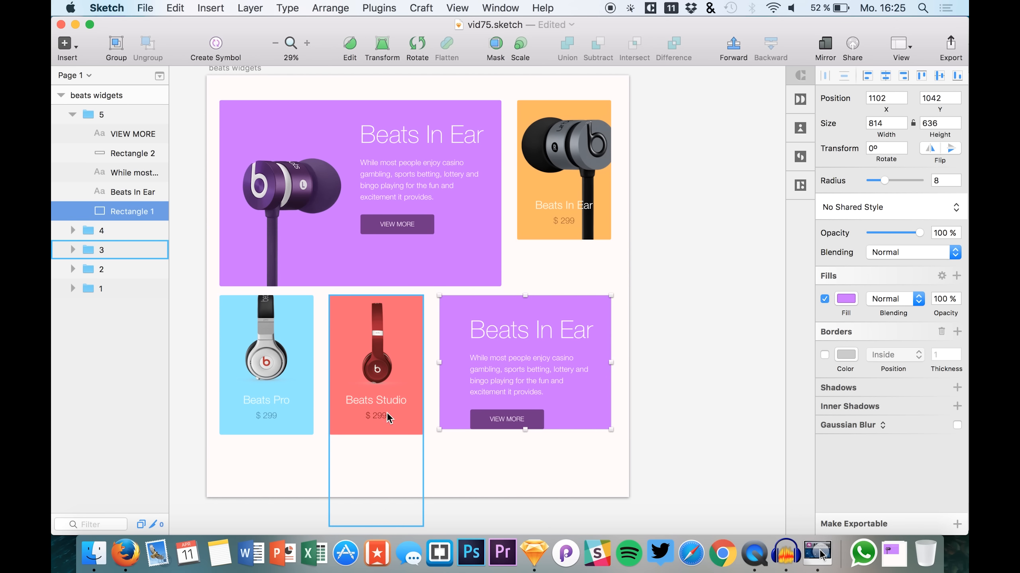
Step: Set the height of Rectangle 1 in group 5 to 662, matching the background rectangle of group 3
click(71, 250)
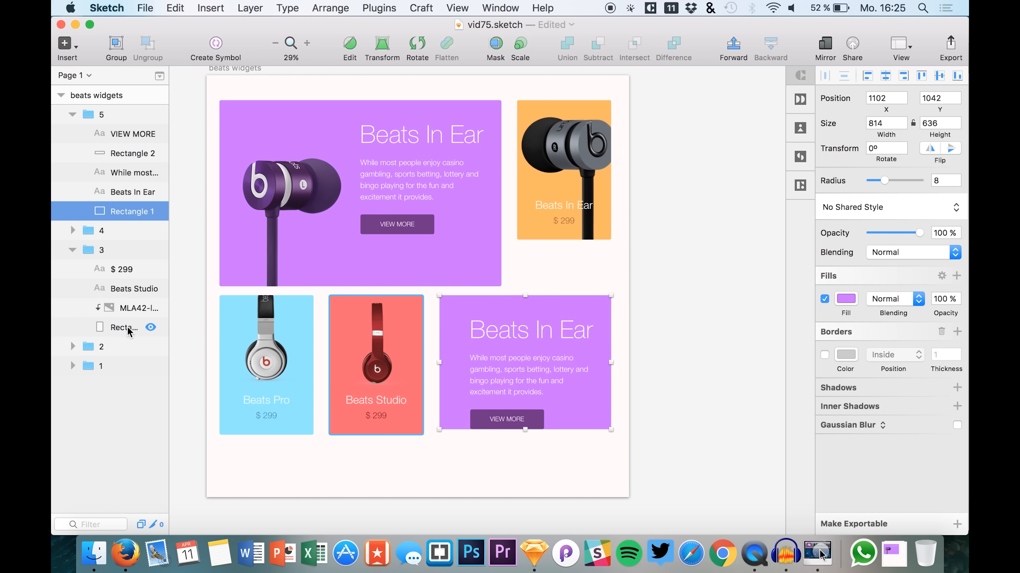
click(129, 334)
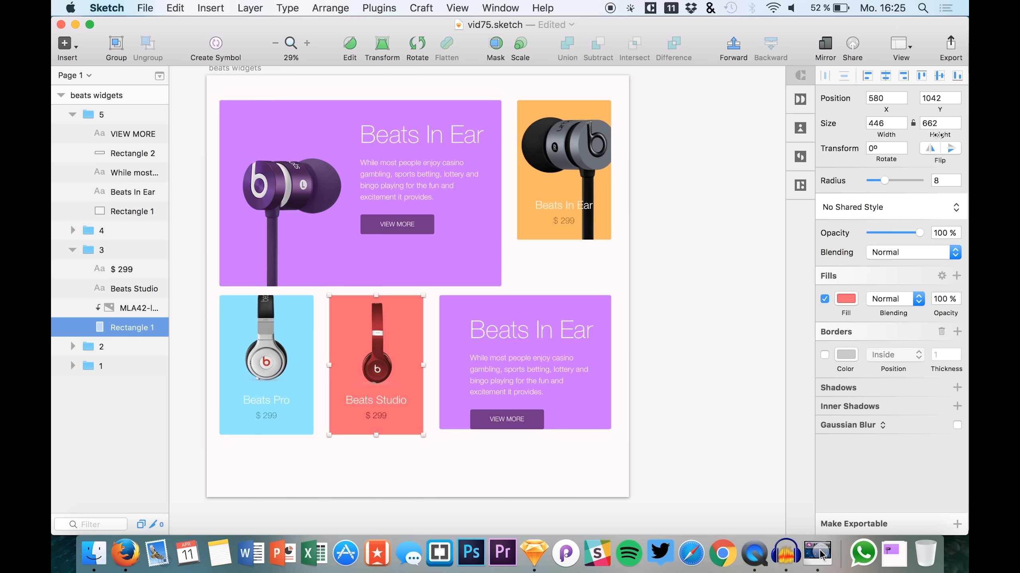
click(108, 197)
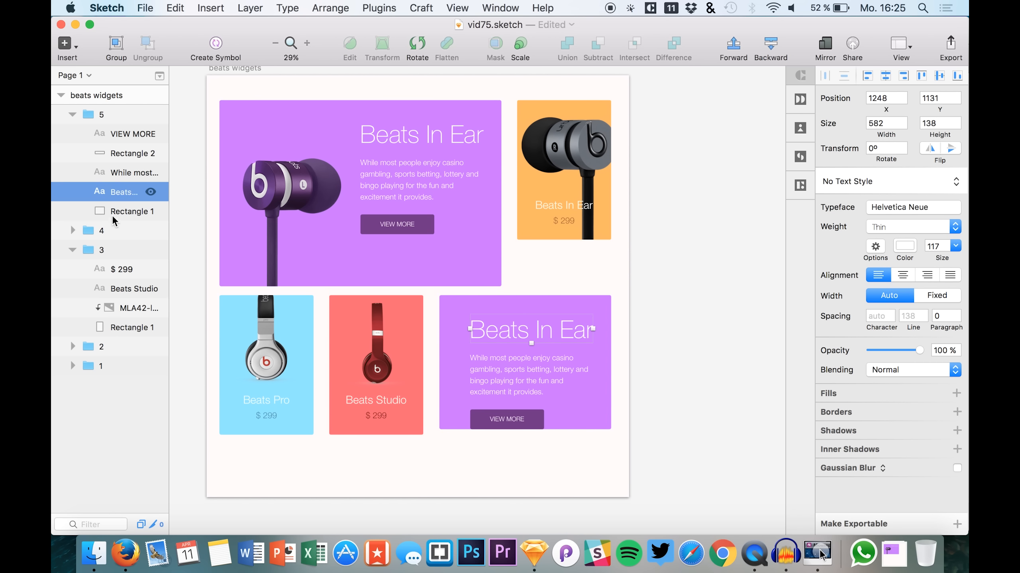
click(120, 211)
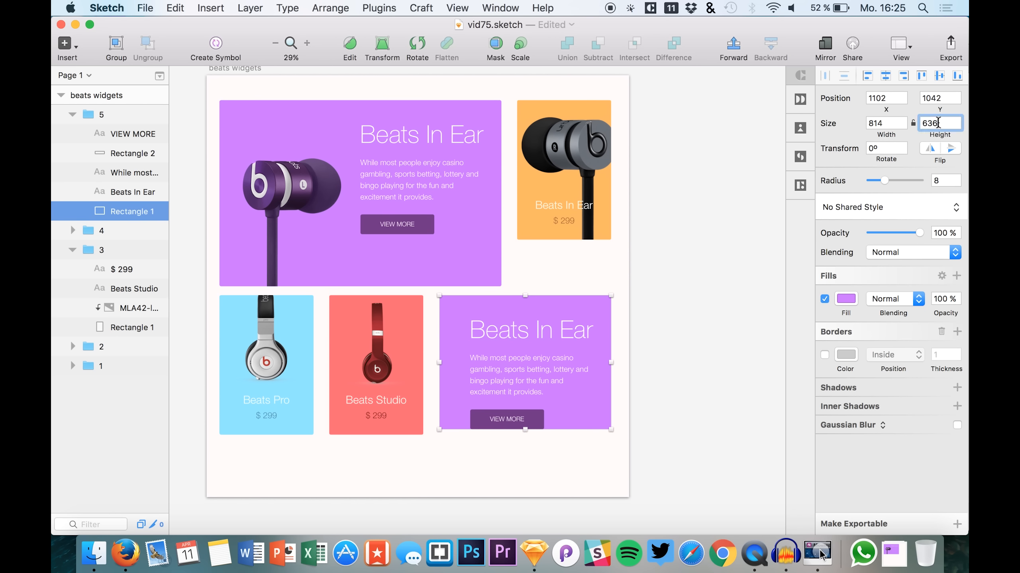
text(62)
key(Return)
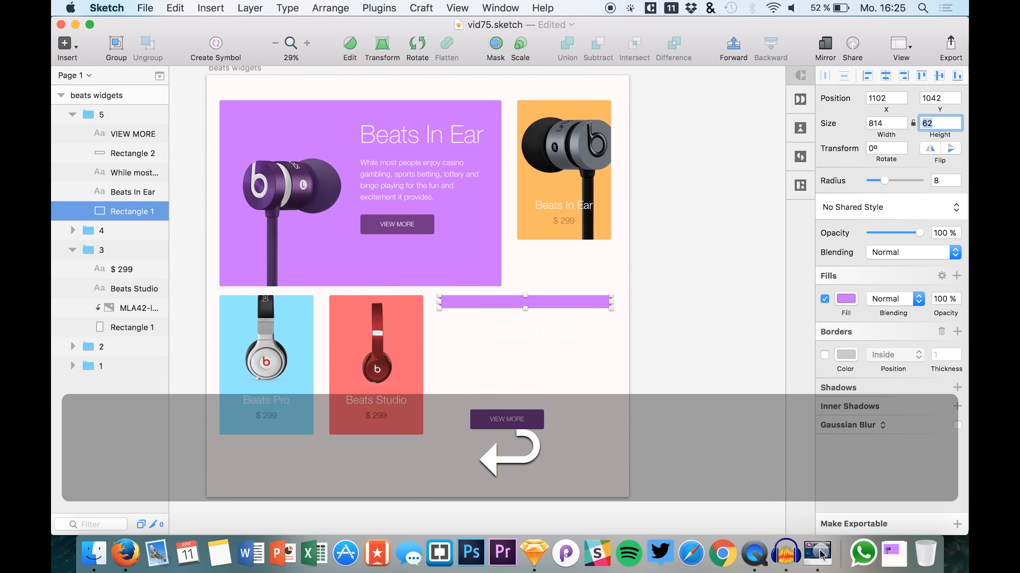
key(super+z)
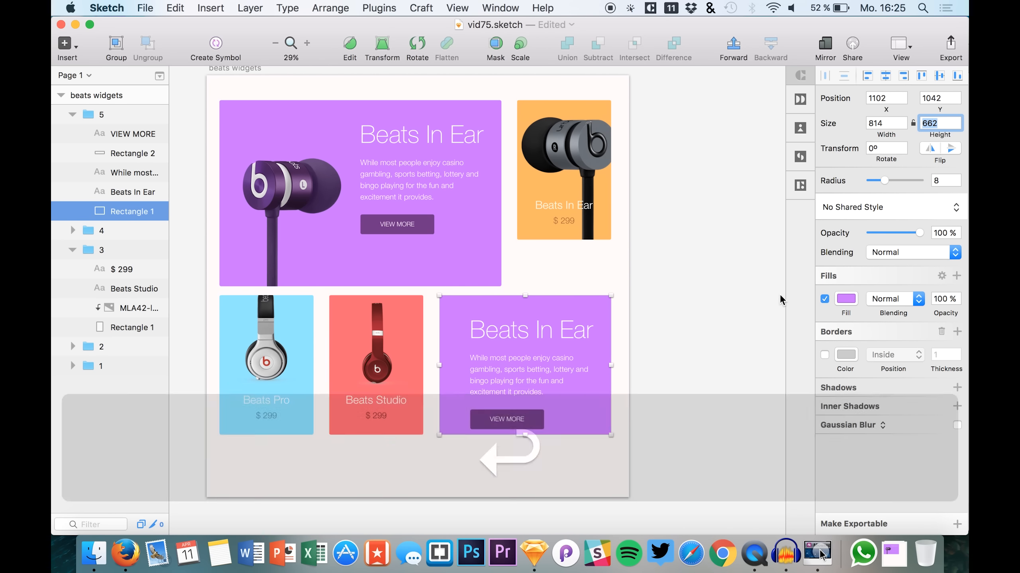
click(706, 297)
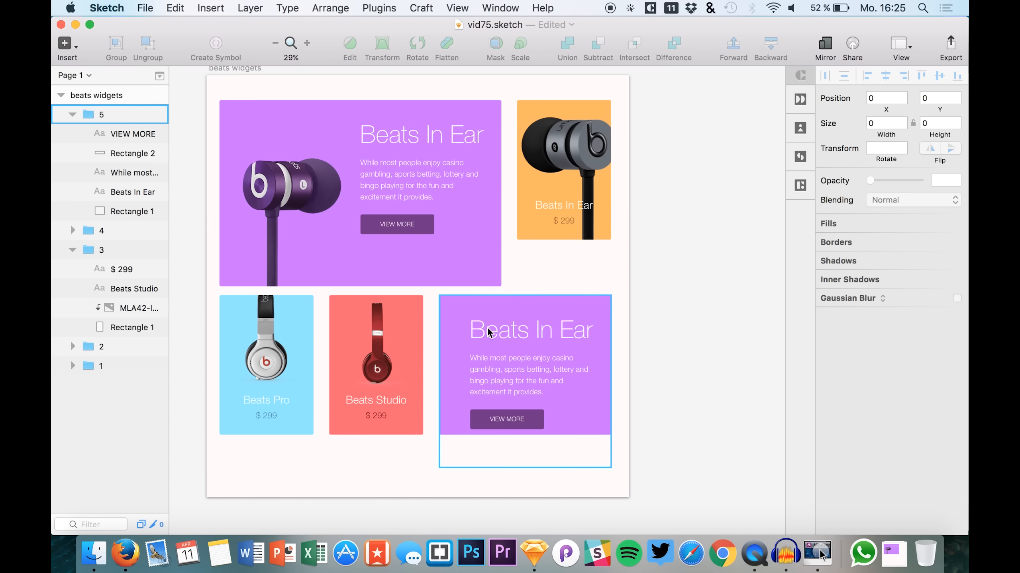
Step: Add wireless-sky.png from Finder's vid75 folder to the artboard and place its layer in group 5 directly above Rectangle 1
click(93, 554)
drag(555, 372, 576, 182)
mouse_move(535, 257)
mouse_down()
mouse_move(483, 342)
mouse_move(459, 435)
mouse_up()
drag(115, 117, 115, 156)
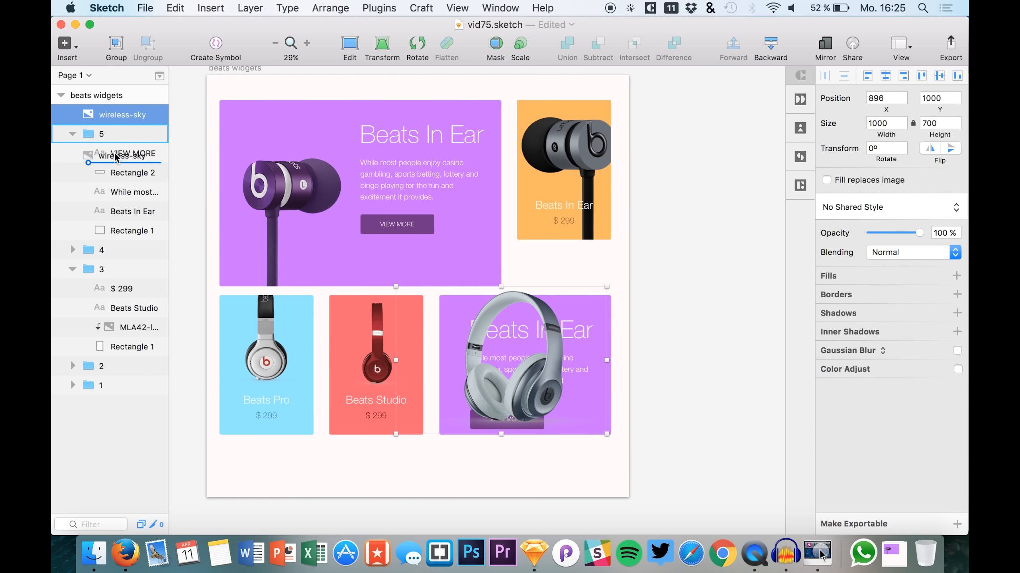
drag(126, 223, 128, 224)
Step: Turn Rectangle 1 of group 5 into a mask and move the wireless-sky headphone image to X 1140, Y 990
scroll(604, 370, up, 5)
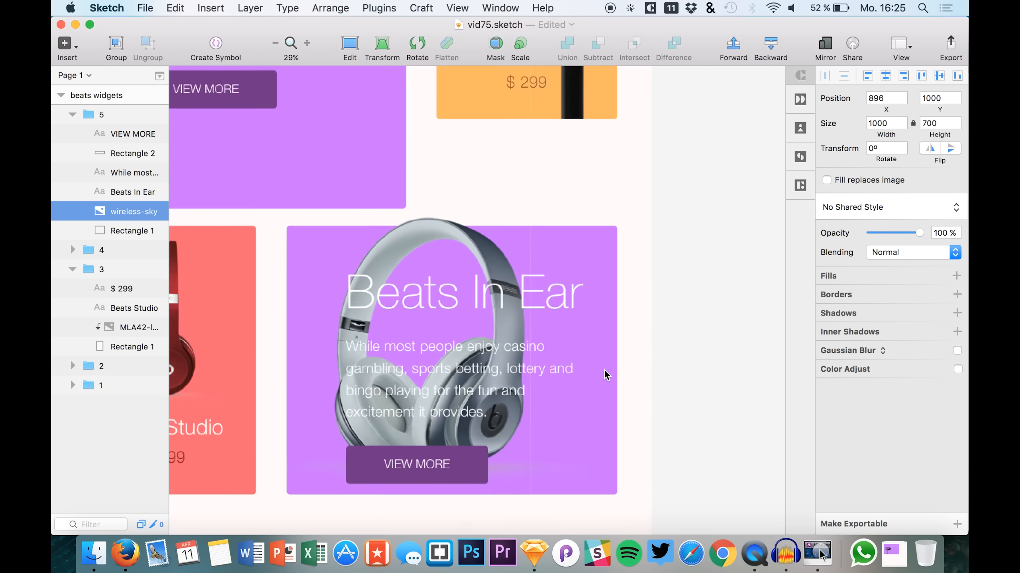
scroll(607, 375, left, 2)
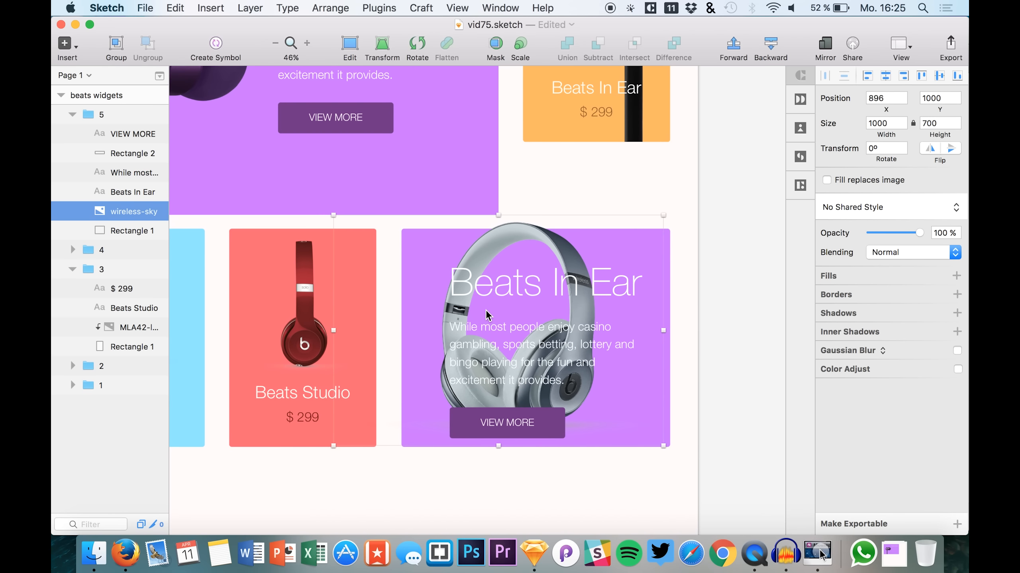
click(482, 291)
scroll(362, 296, left, 3)
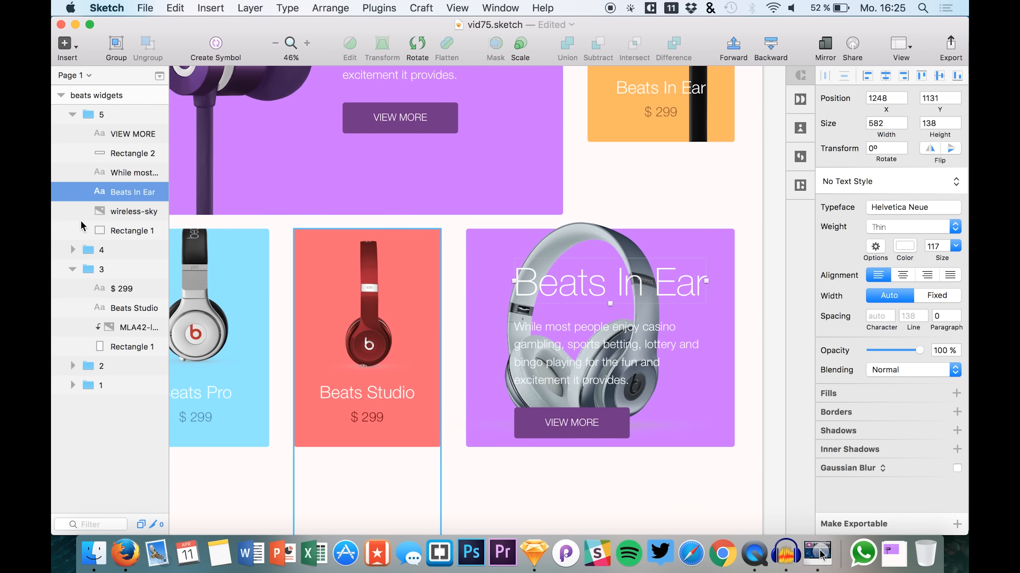
click(108, 228)
right_click(113, 228)
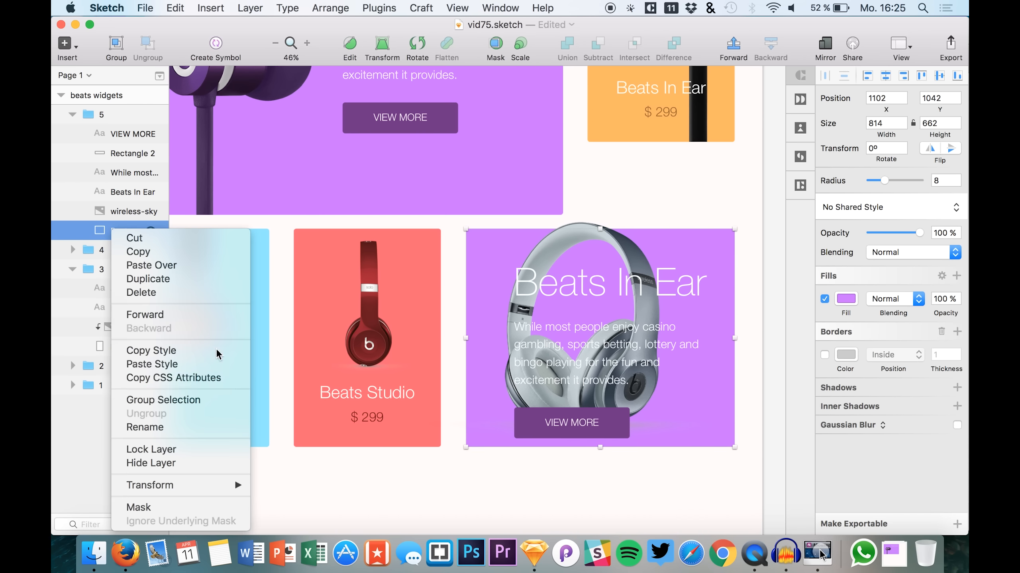
click(148, 508)
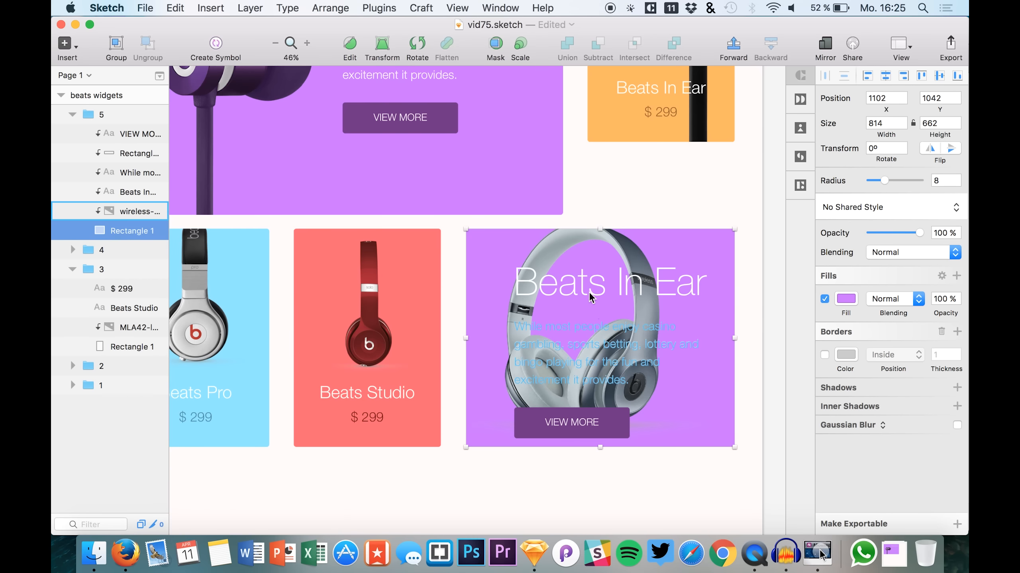
click(577, 221)
drag(579, 234, 660, 227)
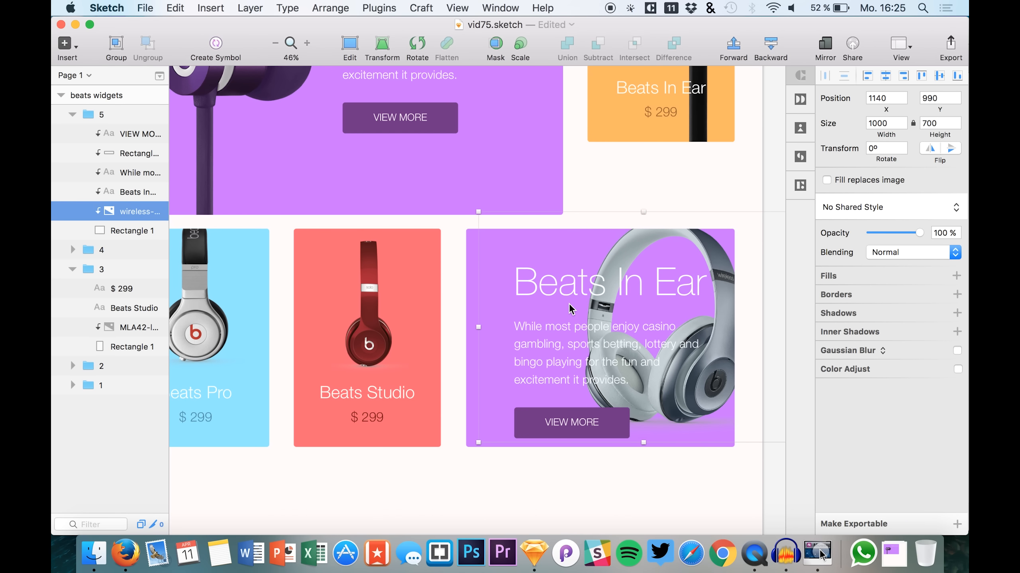
Step: Set the title in group 5 to font size 54 and change its text to "Beats Studio"
click(560, 287)
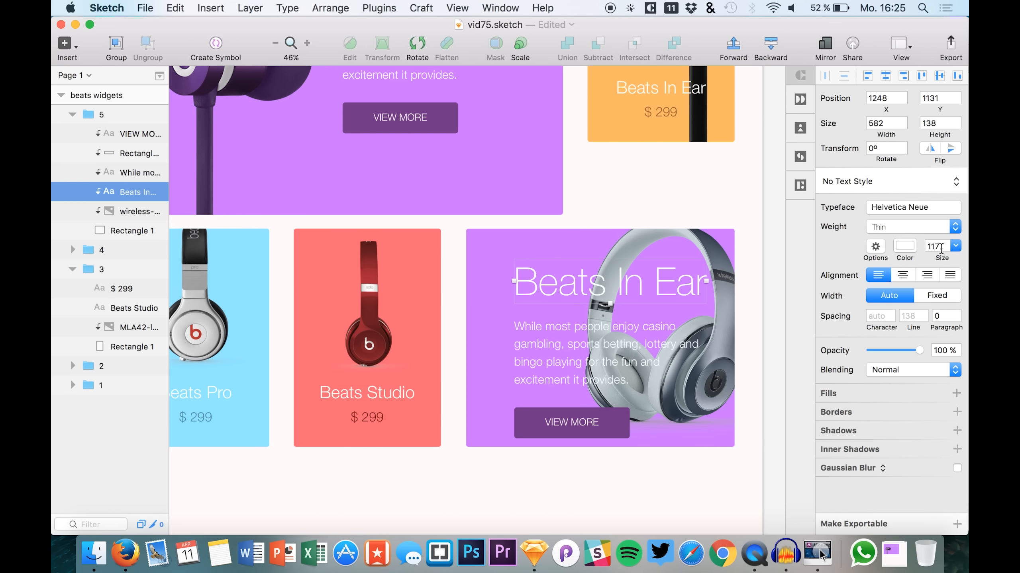
drag(941, 254, 896, 250)
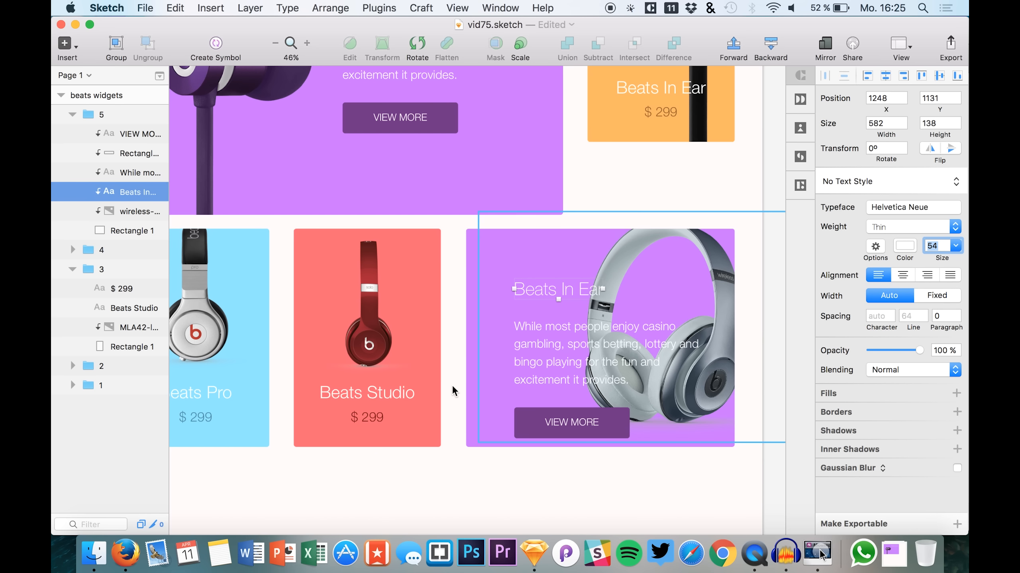
double_click(545, 293)
key(shift+Down)
text(Beats Stdu)
key(BackSpace)
key(BackSpace)
text(udio)
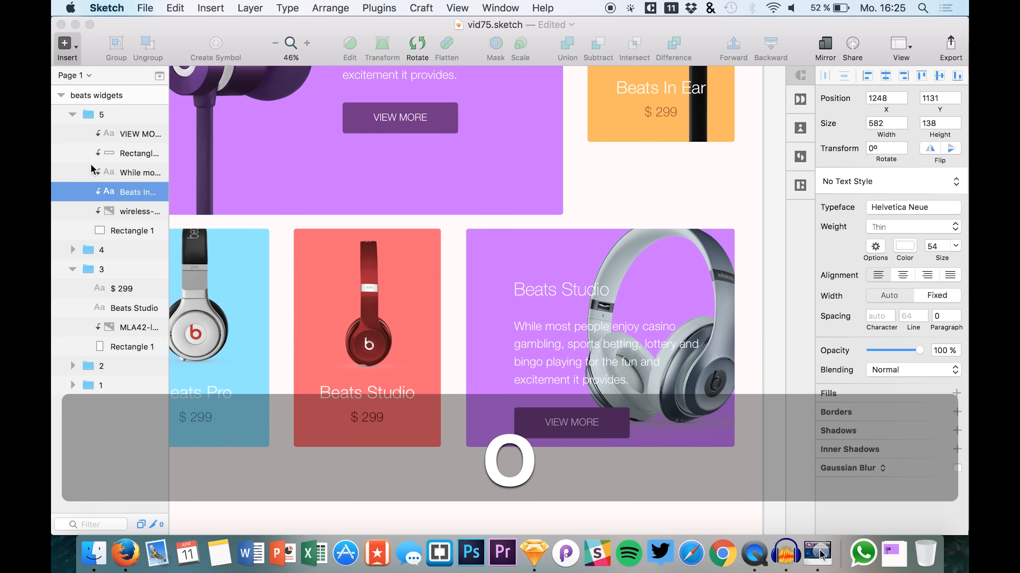
click(116, 172)
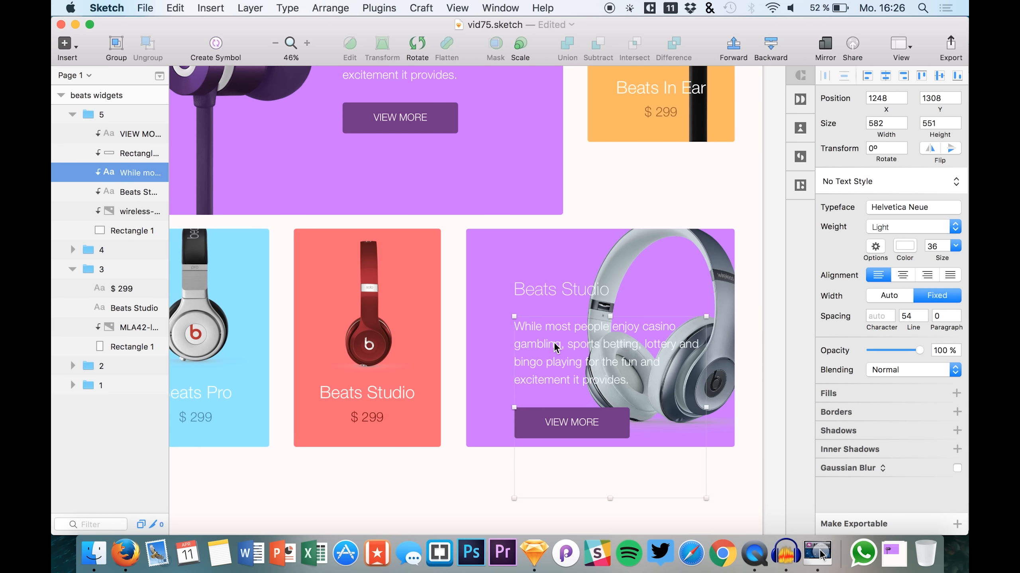
Step: Move the Beats Studio title in group 5 down to X 1242, Y 1212, just above the description text
click(125, 193)
key(shift+Up)
key(shift+Left)
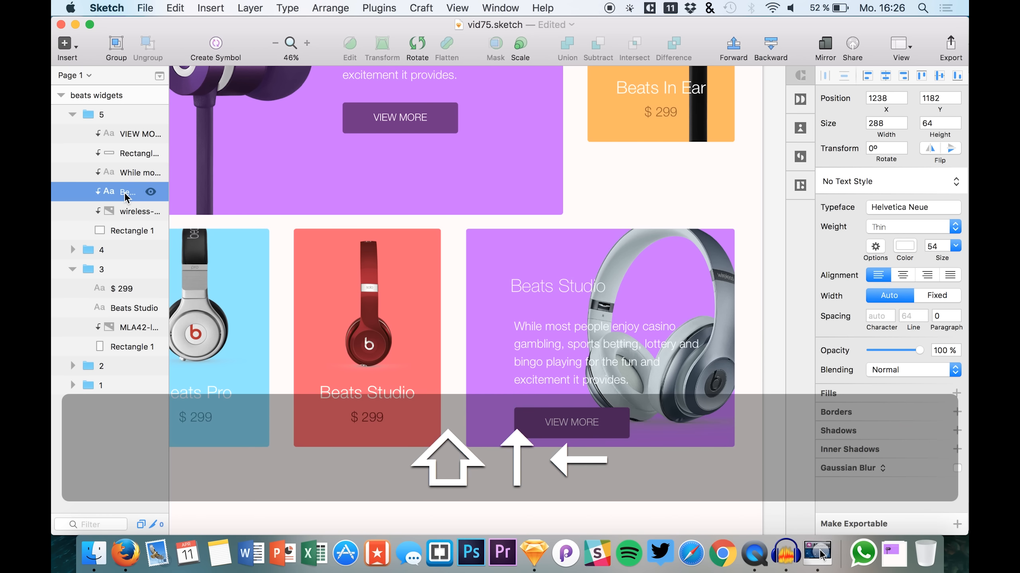
key(shift+Right)
key(shift+Down)
key(shift+Down)
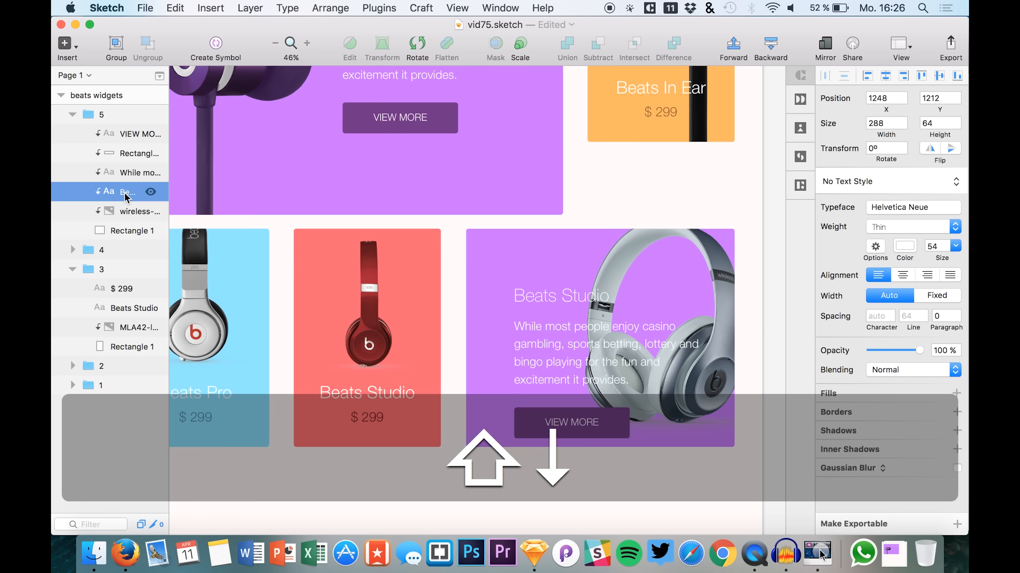
key(shift+Left)
key(Right)
key(Right)
key(Right)
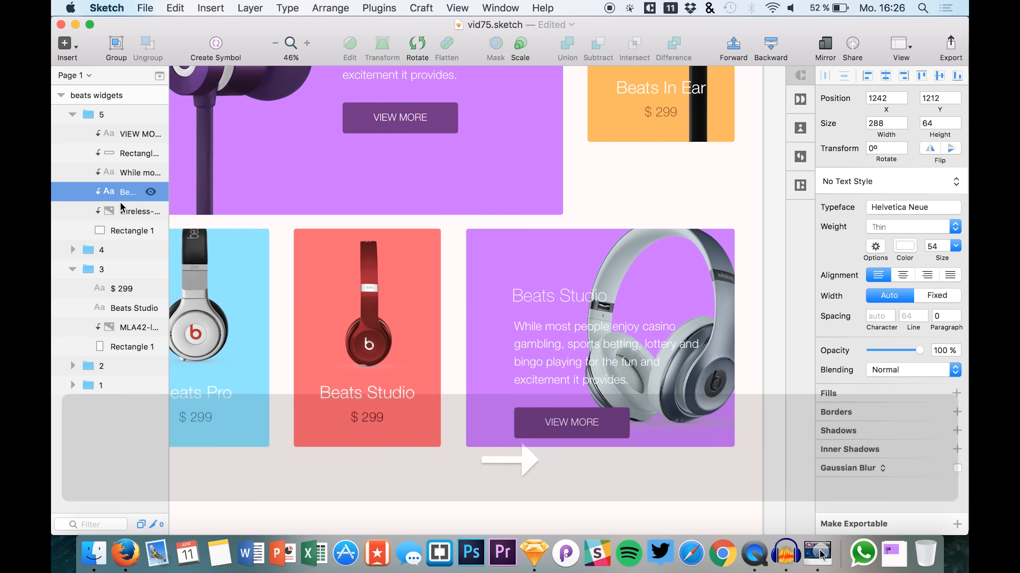
Step: Move the title and description of group 5 together so the title sits at X 1162, Y 1092 and the description at X 1168, Y 1188
shift+click(132, 174)
key(shift+Left)
key(shift+Up)
key(shift+Left)
key(shift+Up)
key(shift+Left)
key(shift+Up)
key(shift+Left)
key(shift+Up)
key(shift+Left)
key(shift+Up)
key(shift+Left)
key(shift+Up)
key(shift+Left)
key(shift+Up)
key(shift+Left)
key(shift+Up)
key(shift+Left)
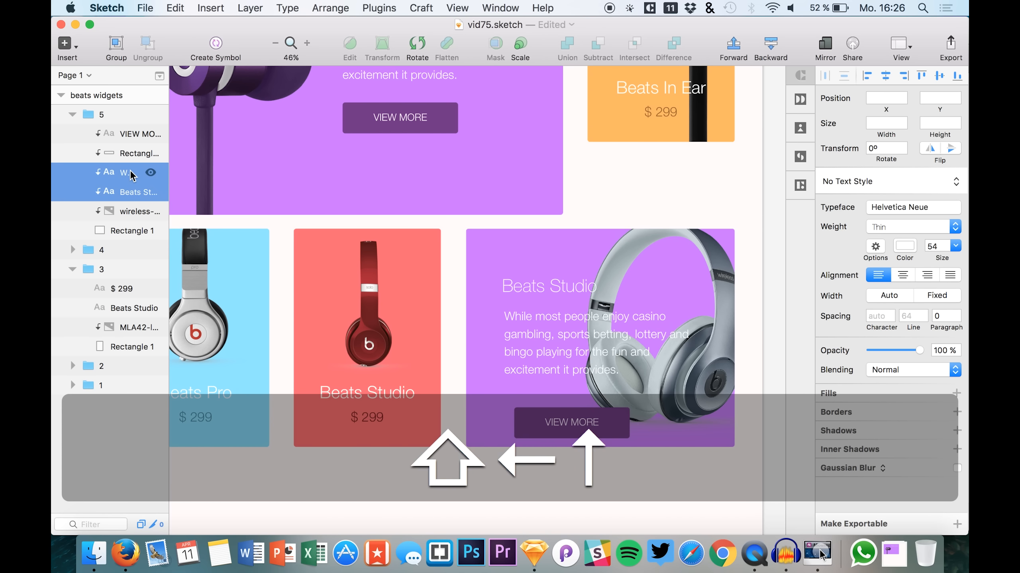
key(shift+Right)
key(shift+Up)
key(shift+Up)
key(shift+Up)
key(shift+Right)
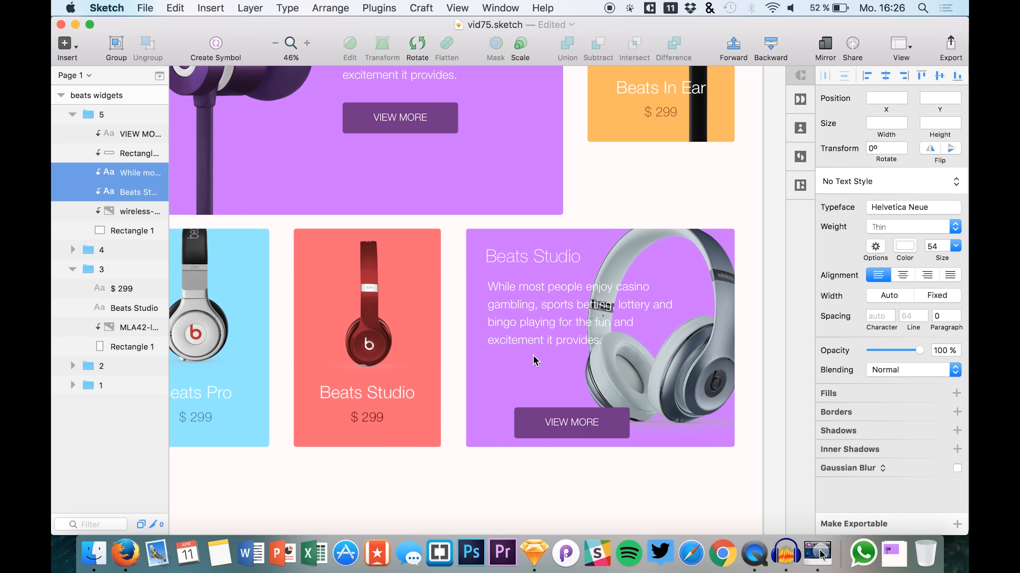
Step: Set the Beats Studio title layer in group 5 to ignore the underlying mask
click(571, 422)
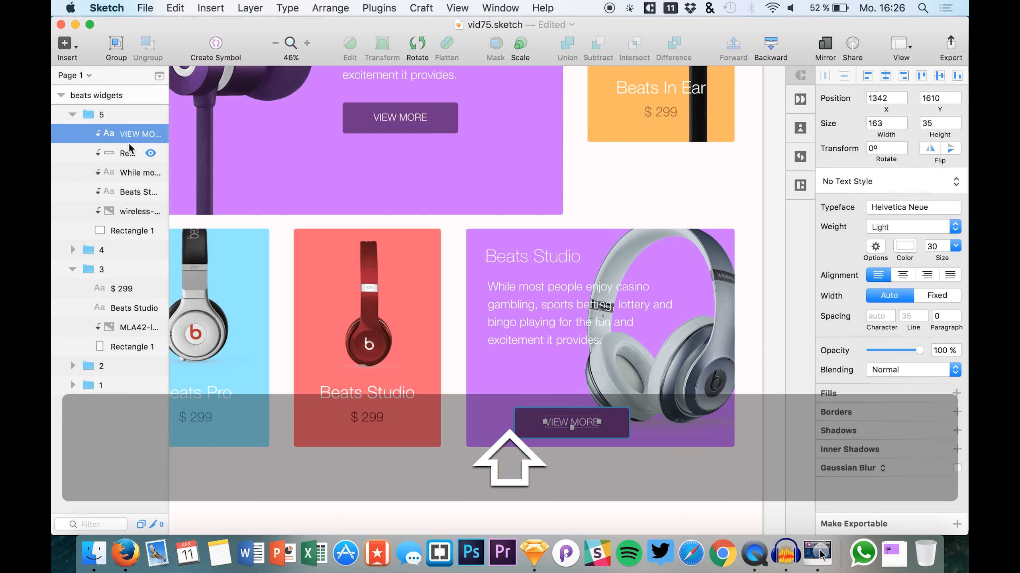
shift+click(136, 153)
right_click(108, 185)
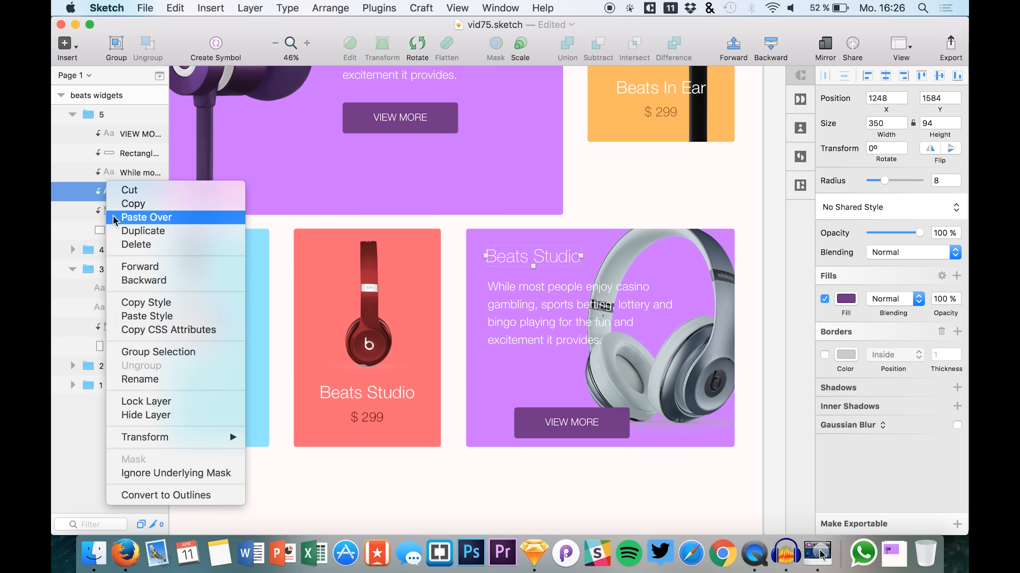
click(125, 473)
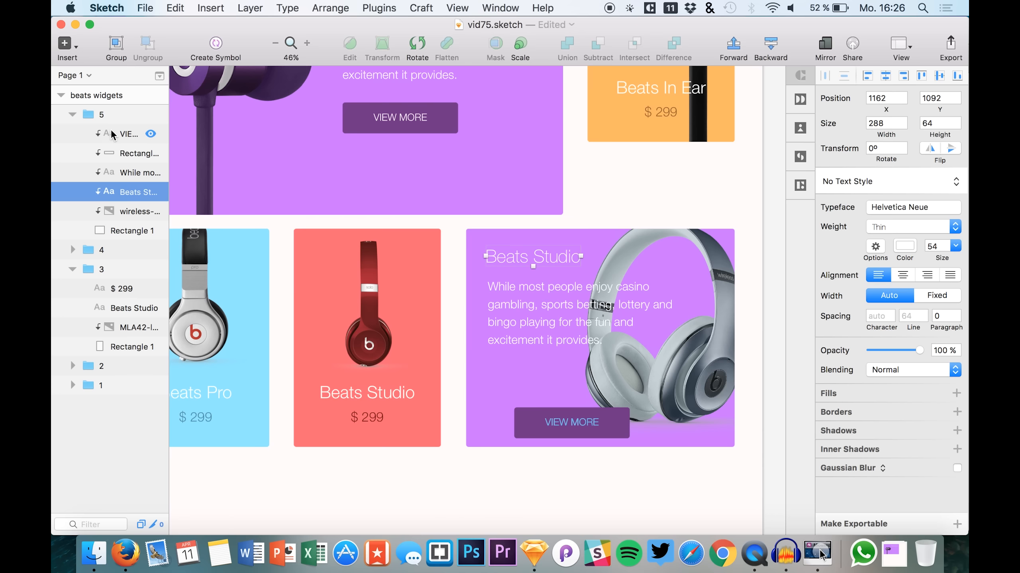
Step: Move the VIEW MORE label and Rectangle 2 of group 5 together under the description, with the rectangle at X 1168, Y 1474
click(111, 134)
shift+click(115, 155)
key(shift+Left)
key(shift+Up)
key(shift+Up)
key(shift+Up)
key(shift+Up)
key(shift+Up)
key(shift+Left)
key(shift+Left)
key(shift+Left)
key(shift+Left)
key(shift+Left)
key(shift+Up)
key(shift+Up)
key(shift+Left)
key(shift+Up)
key(shift+Up)
key(shift+Up)
key(shift+Up)
key(shift+Right)
key(shift+Up)
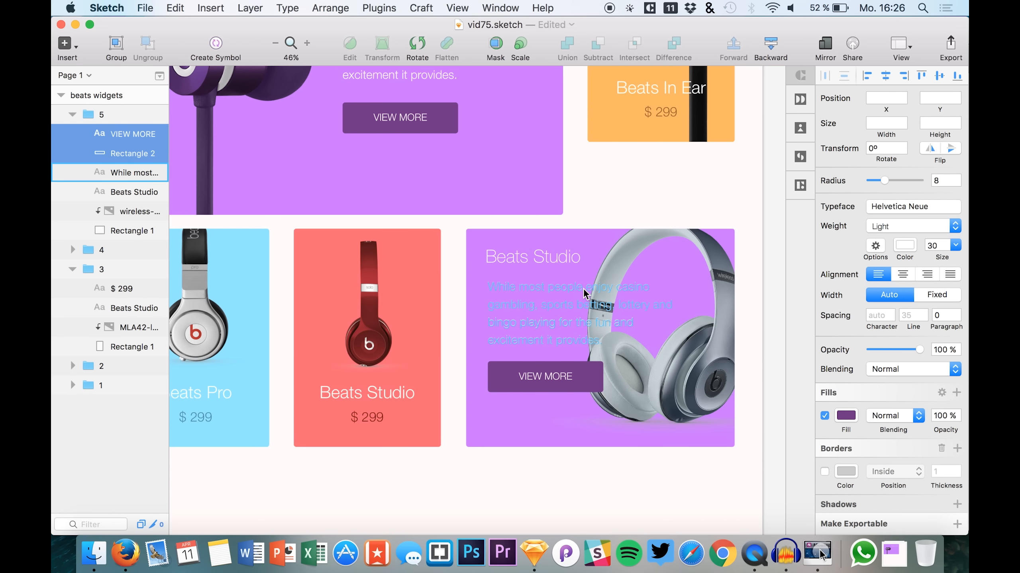
key(shift+Down)
key(shift+Down)
key(shift+Down)
click(600, 434)
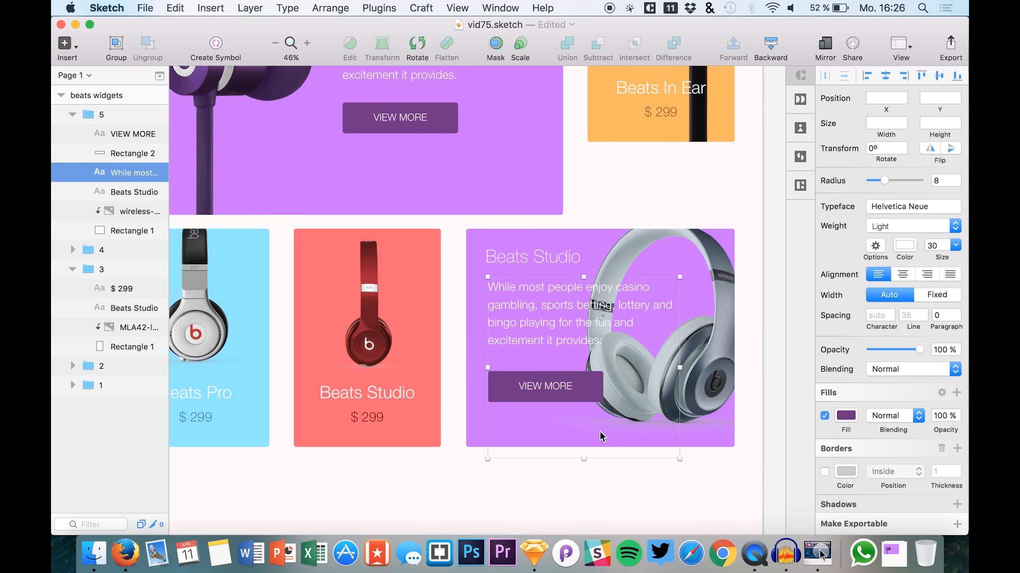
Step: Try filling Rectangle 1 of group 5 with light grey A3AFB2 sampled from the headphone image
click(137, 230)
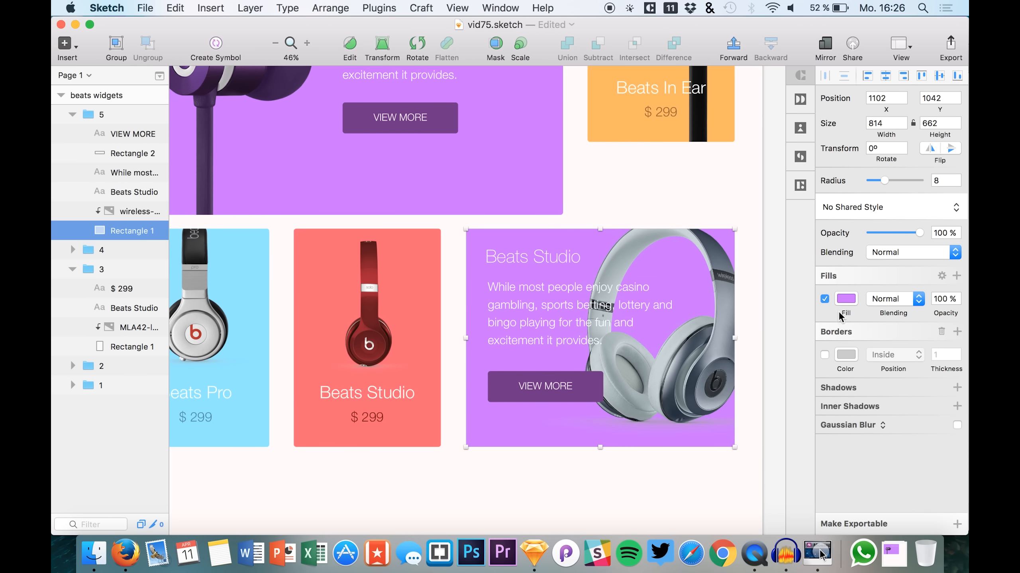
click(846, 299)
click(829, 434)
click(747, 344)
scroll(723, 369, down, 5)
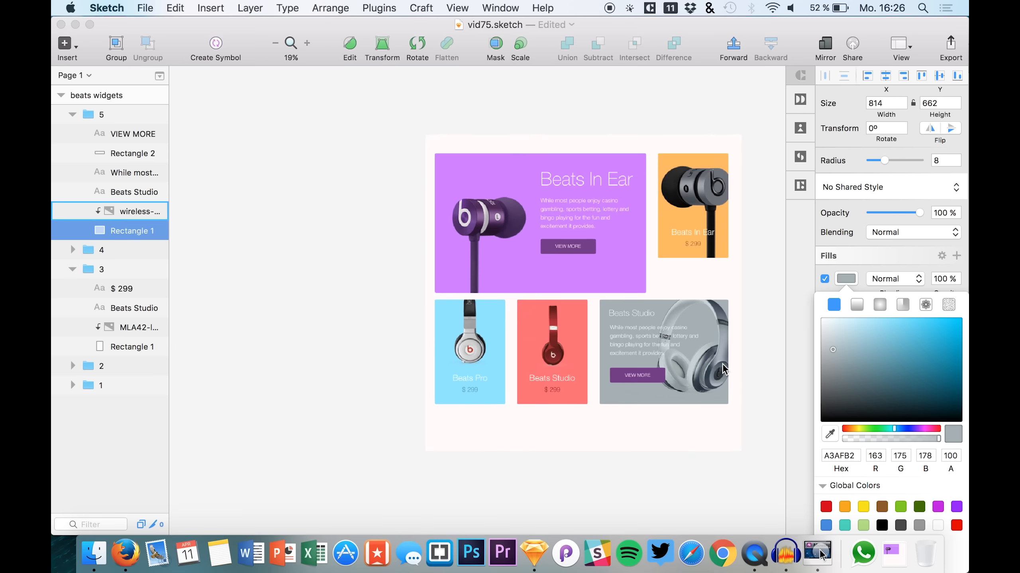
Step: Try a bright mint green fill, 7BFFB2, on Rectangle 1 of group 5
scroll(722, 368, up, 5)
click(894, 319)
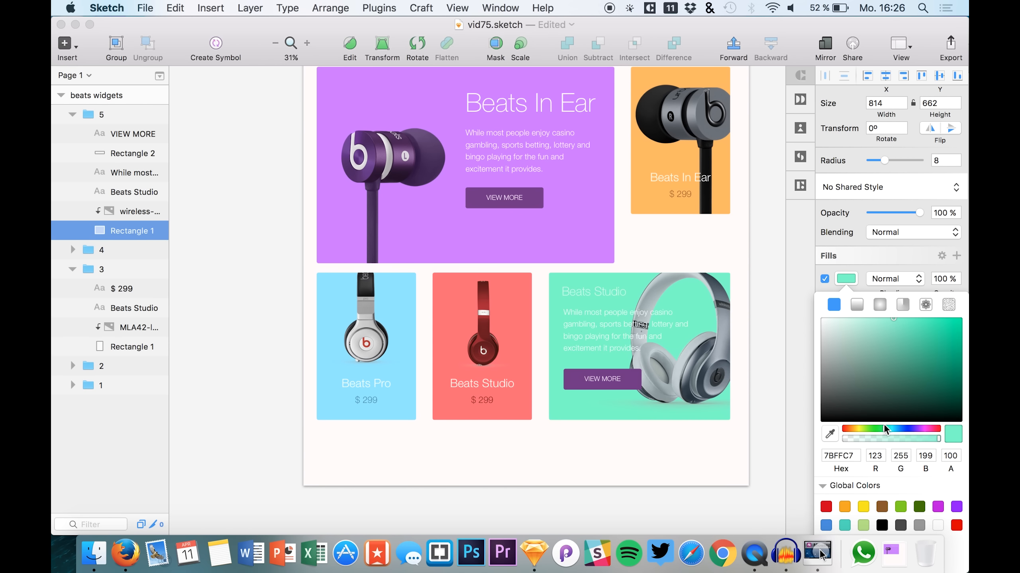
mouse_move(884, 430)
mouse_down()
mouse_move(938, 429)
mouse_move(841, 428)
mouse_move(880, 423)
mouse_up()
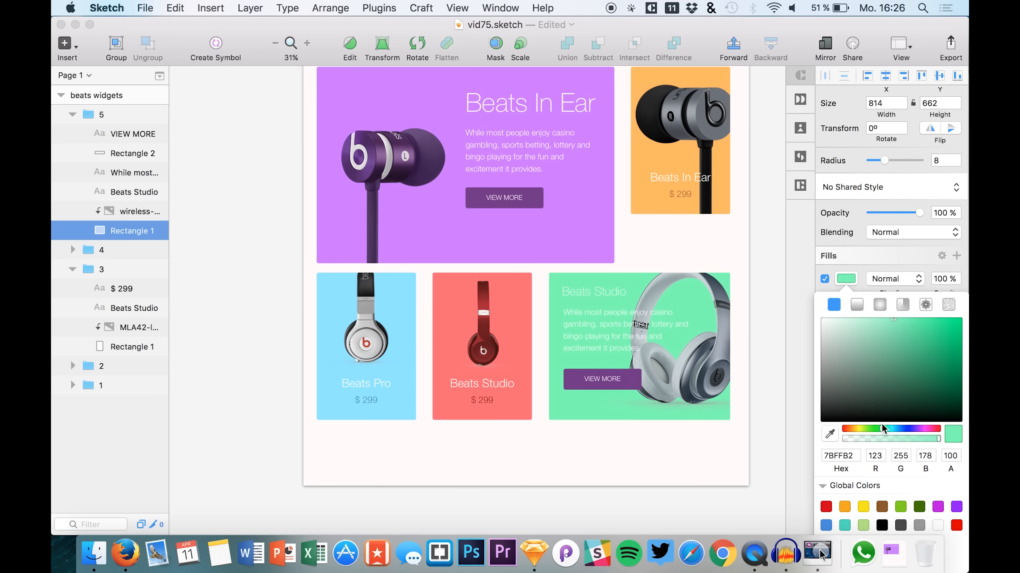
Step: Fill Rectangle 1 of group 5 with dark slate 5E6A77 sampled from the headphone image
click(829, 434)
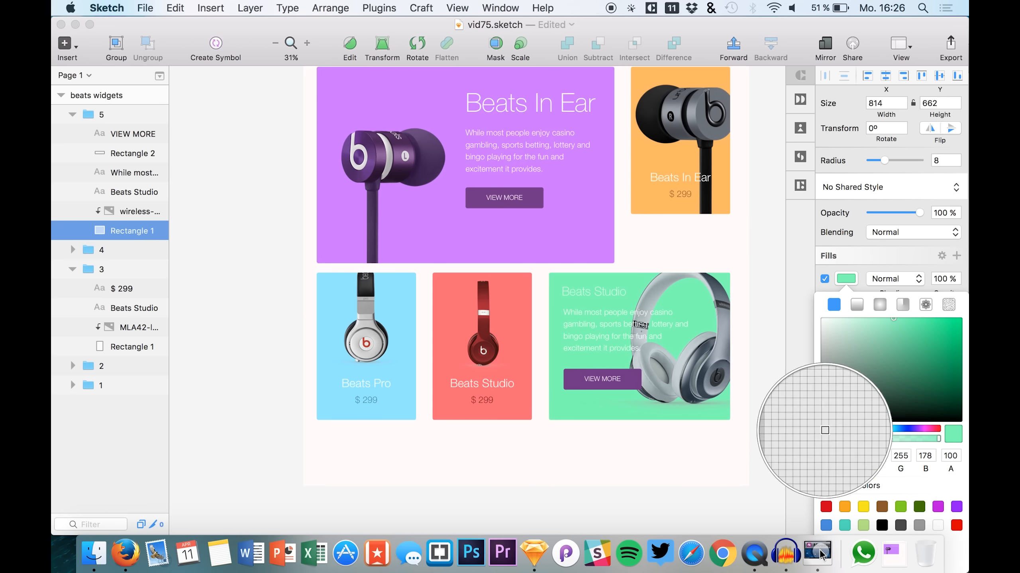
click(715, 340)
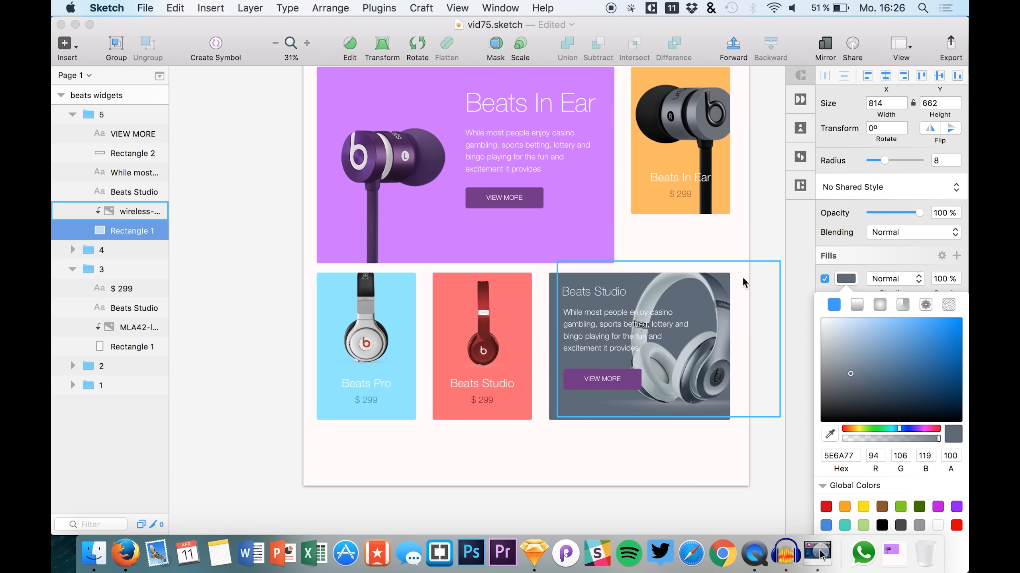
scroll(594, 343, up, 5)
scroll(594, 343, right, 3)
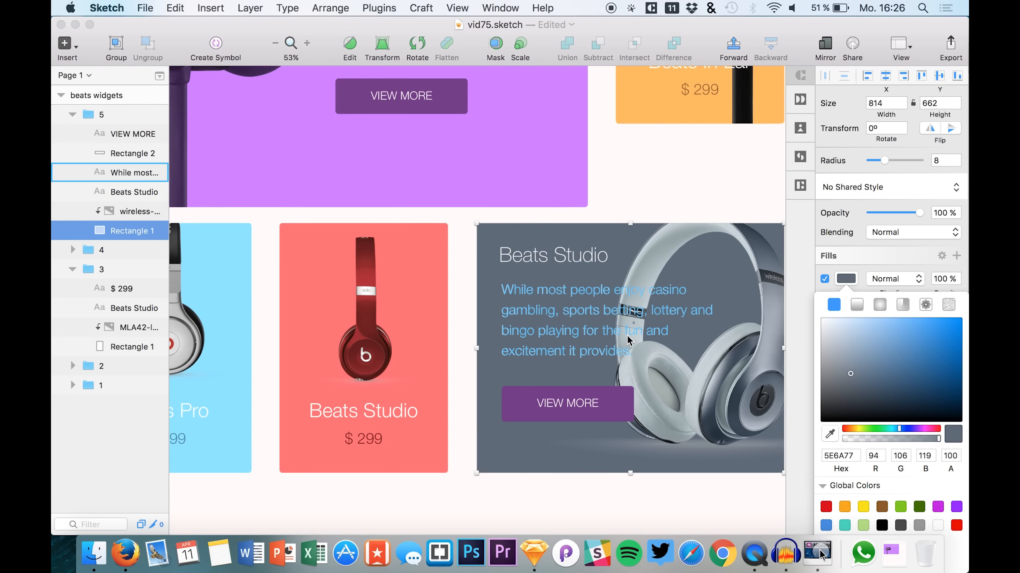
click(767, 263)
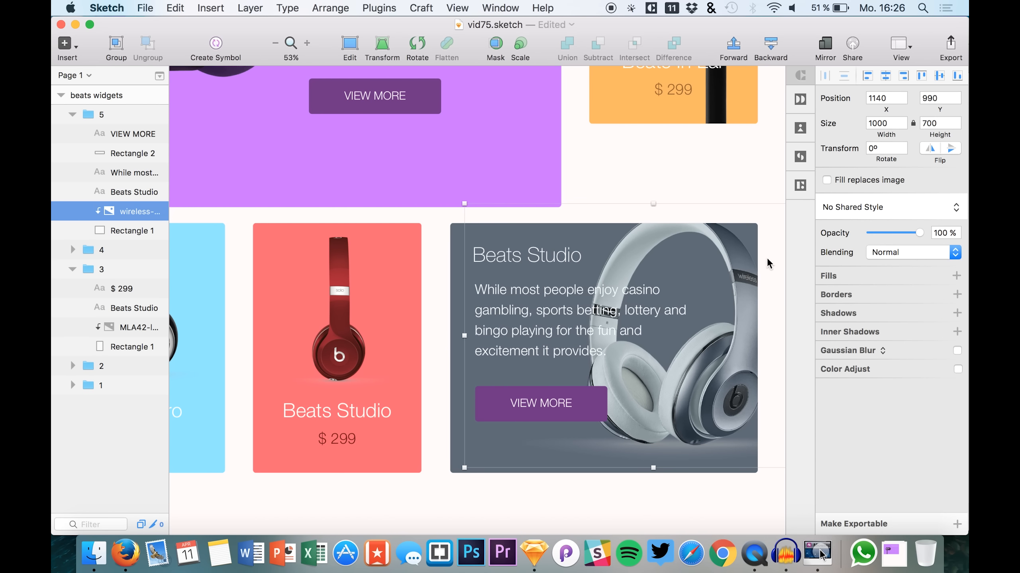
scroll(525, 366, down, 5)
click(666, 321)
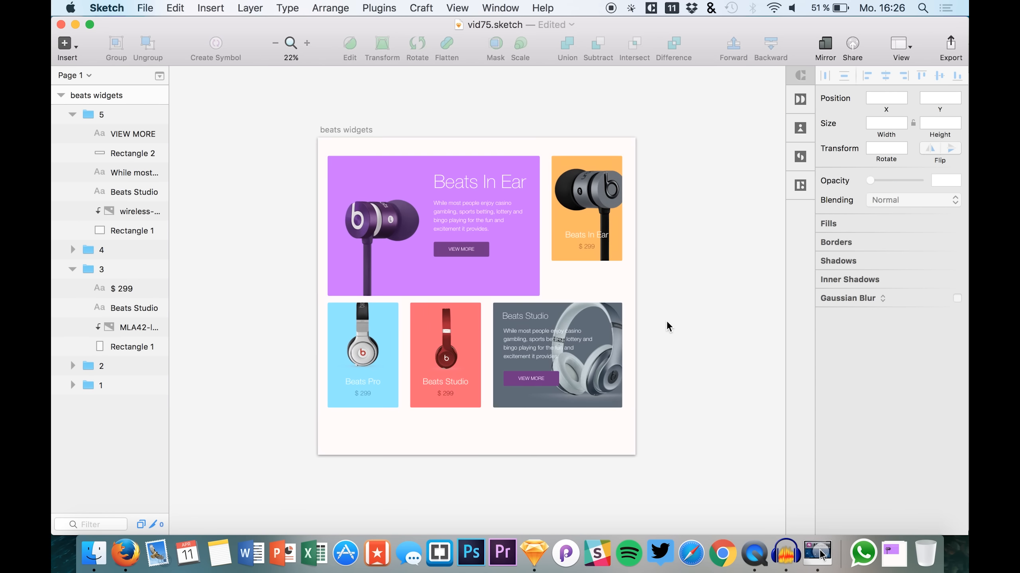
Step: Fill the button rectangle of group 5 with 434D57, a darker shade of the sampled slate card background
scroll(668, 338, up, 3)
scroll(666, 337, left, 3)
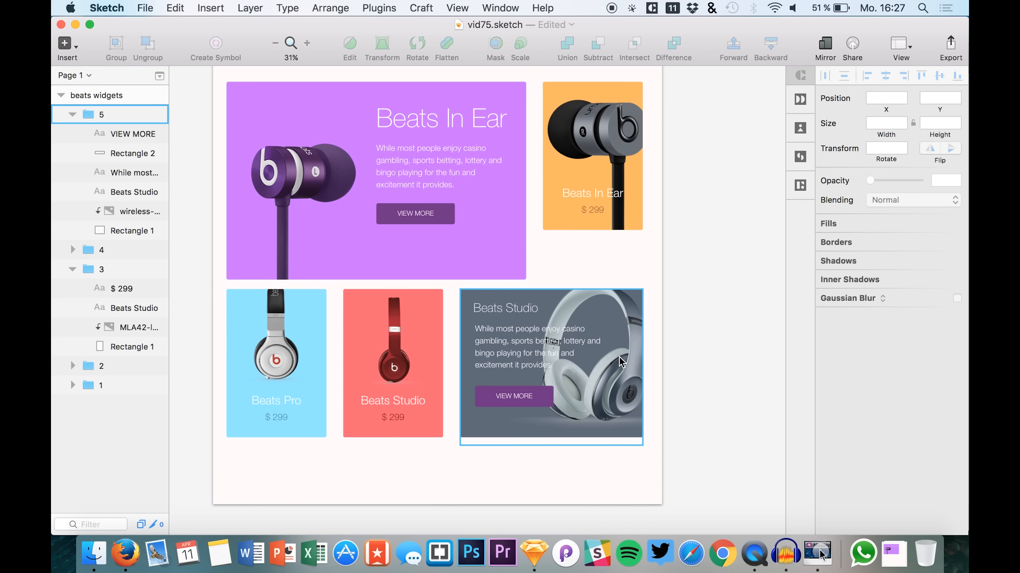
click(549, 398)
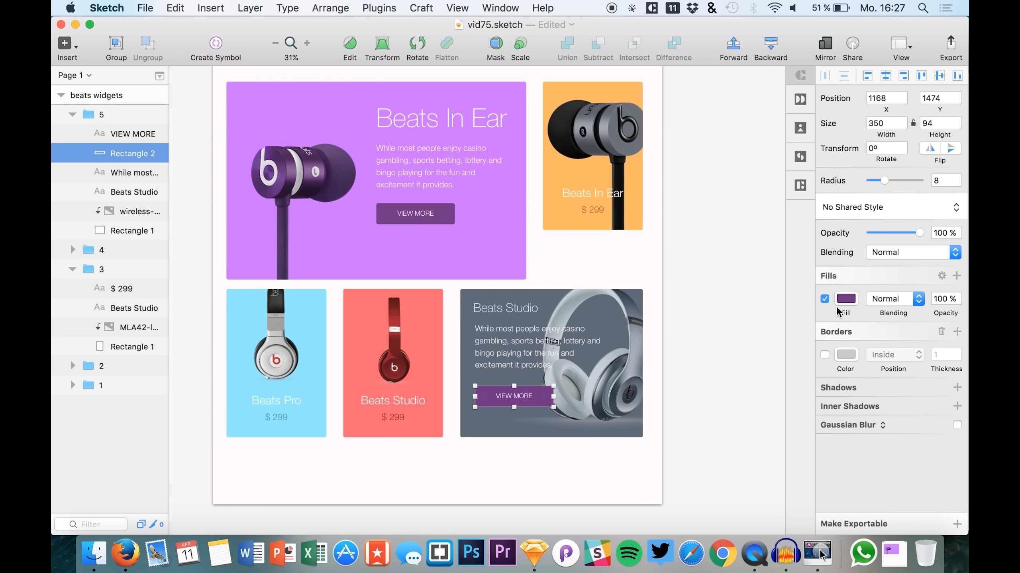
click(846, 300)
click(824, 440)
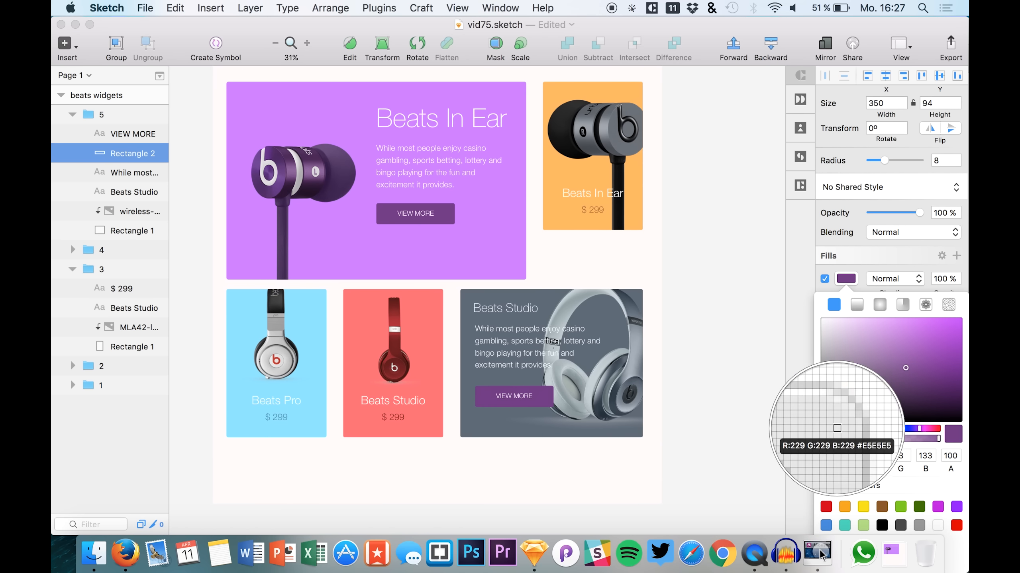
click(466, 429)
drag(850, 397, 852, 392)
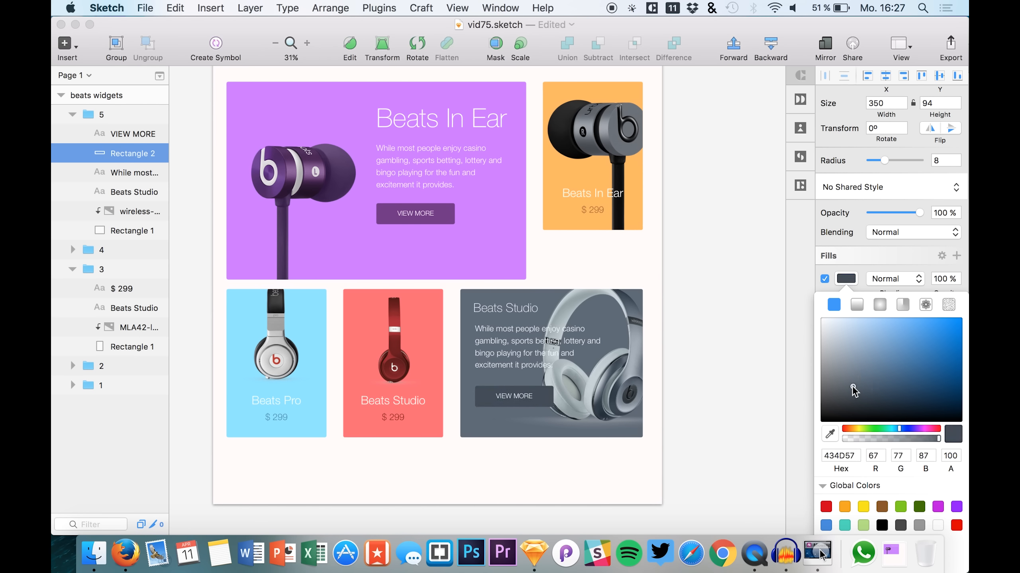
click(768, 365)
Step: Narrow the description text box in group 5 to a width of 288
click(522, 353)
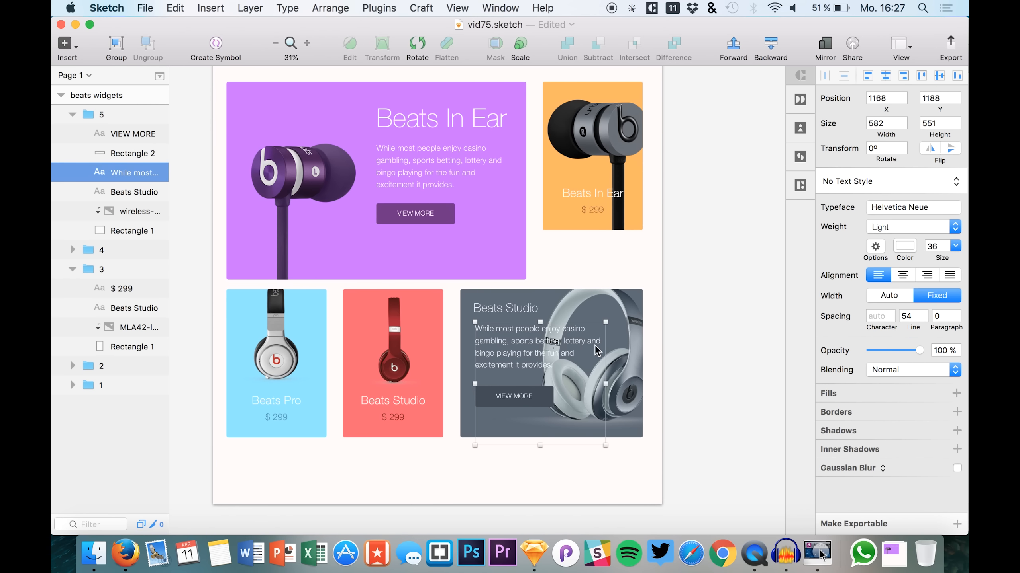
drag(609, 380, 542, 373)
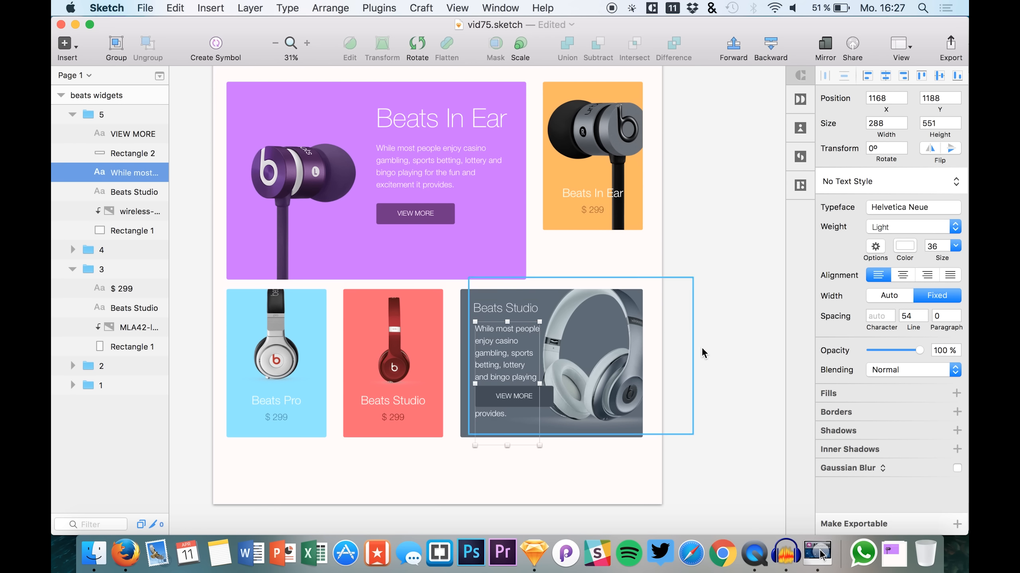
click(718, 350)
Step: Shorten the description in group 5 to "While most people enjoy casino gambling, sports betting, lottery."
click(497, 424)
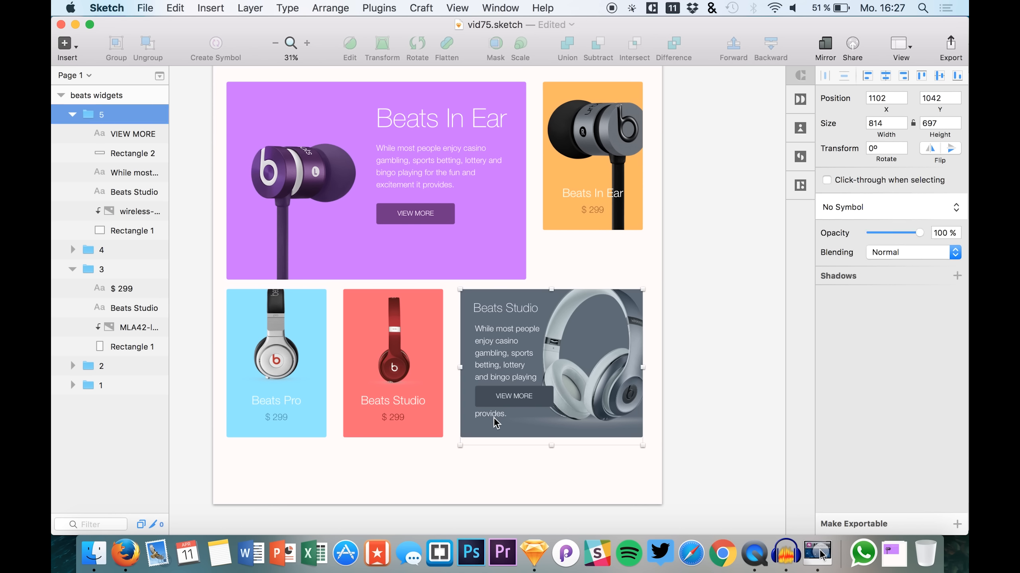
double_click(497, 418)
double_click(496, 415)
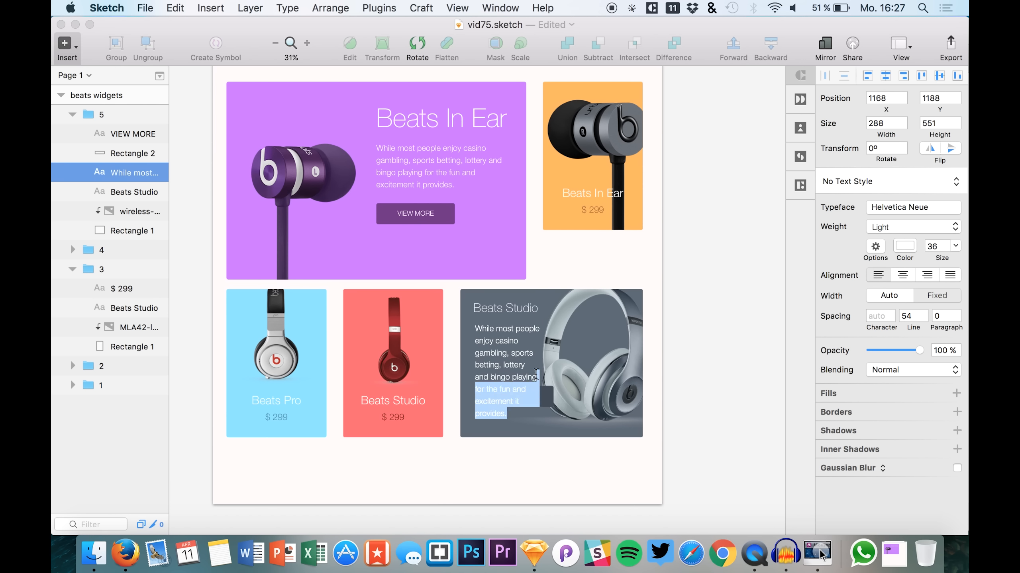
text(.)
key(Escape)
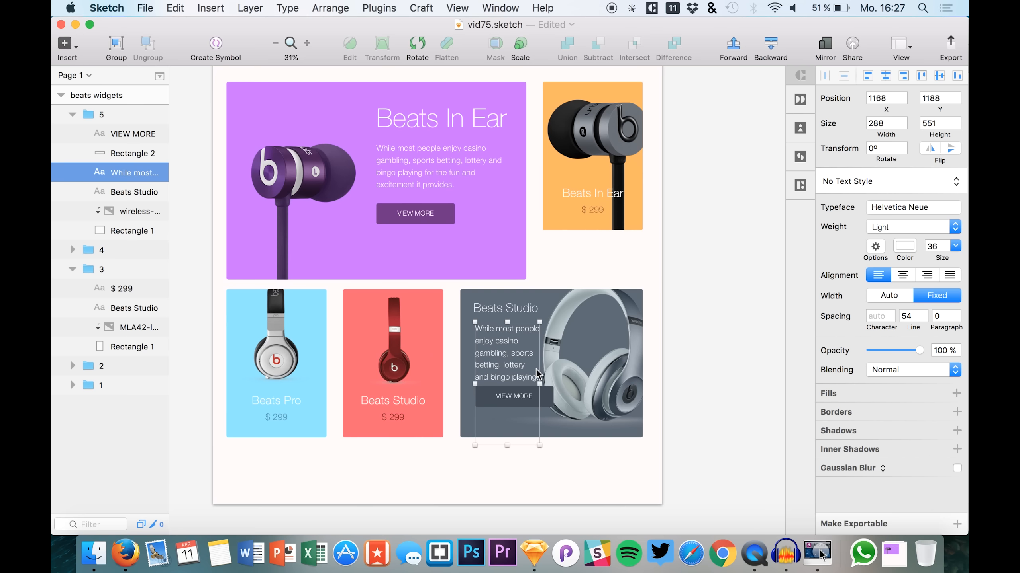
double_click(529, 377)
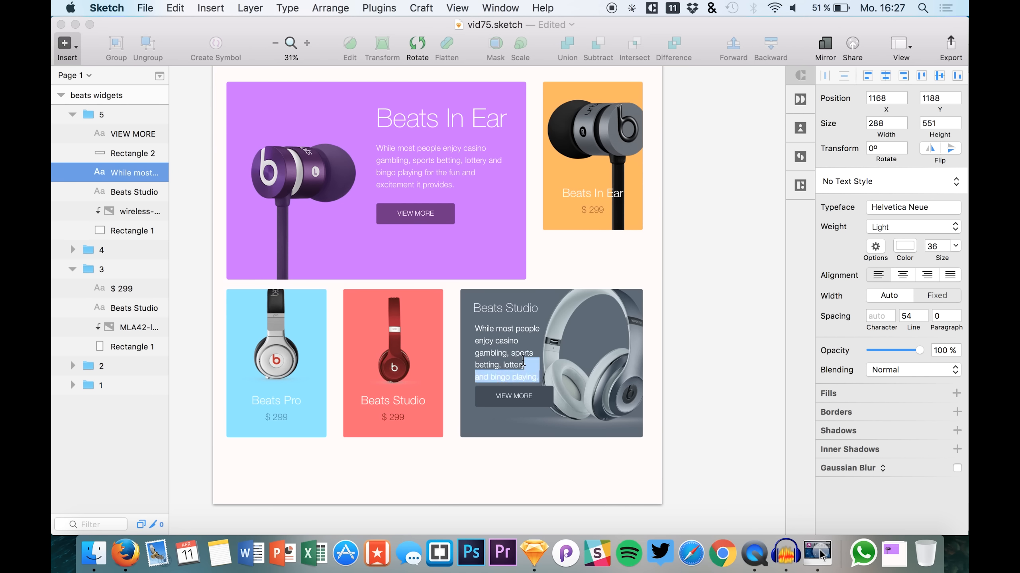
text(.)
key(Escape)
key(Escape)
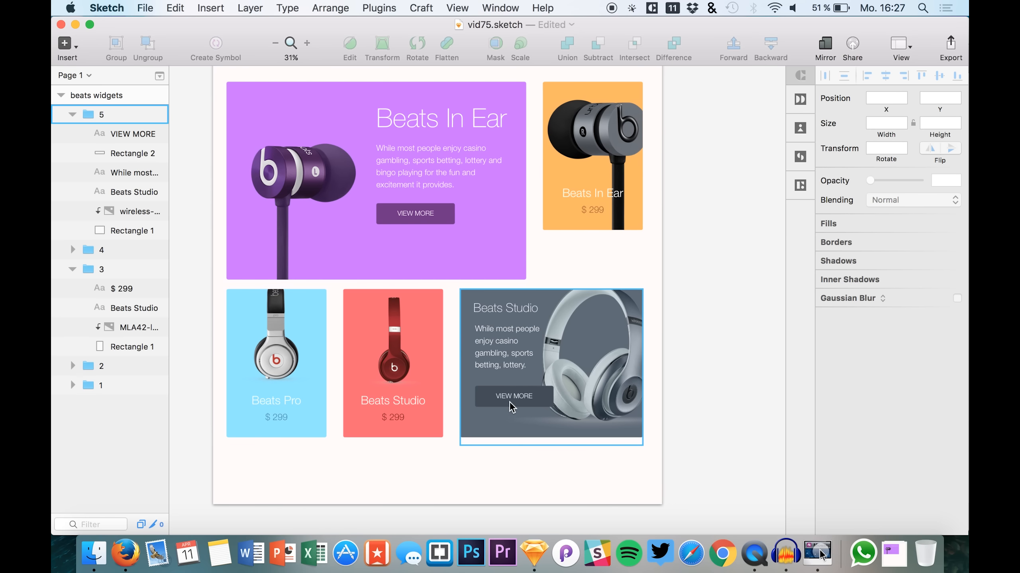
Step: Narrow the button rectangle of group 5 to the description's width and move its VIEW MORE label to X 1225, Y 1506
double_click(519, 399)
shift+click(536, 402)
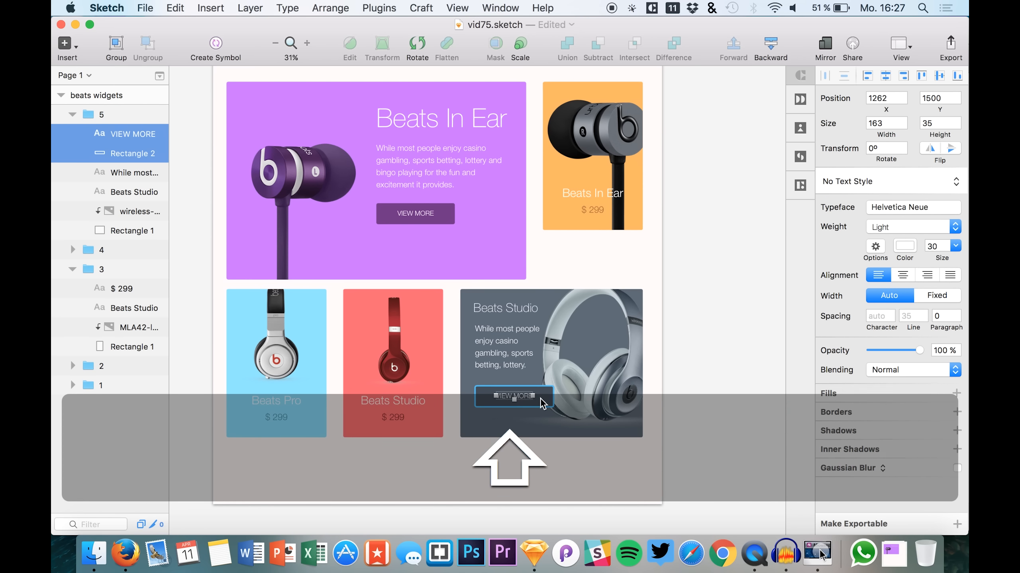
click(544, 408)
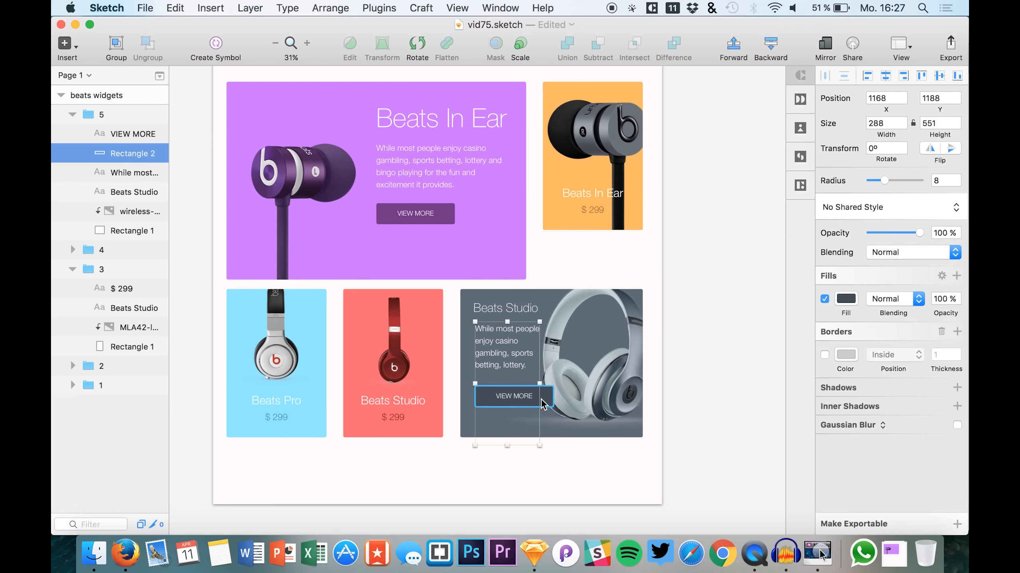
drag(553, 406, 508, 397)
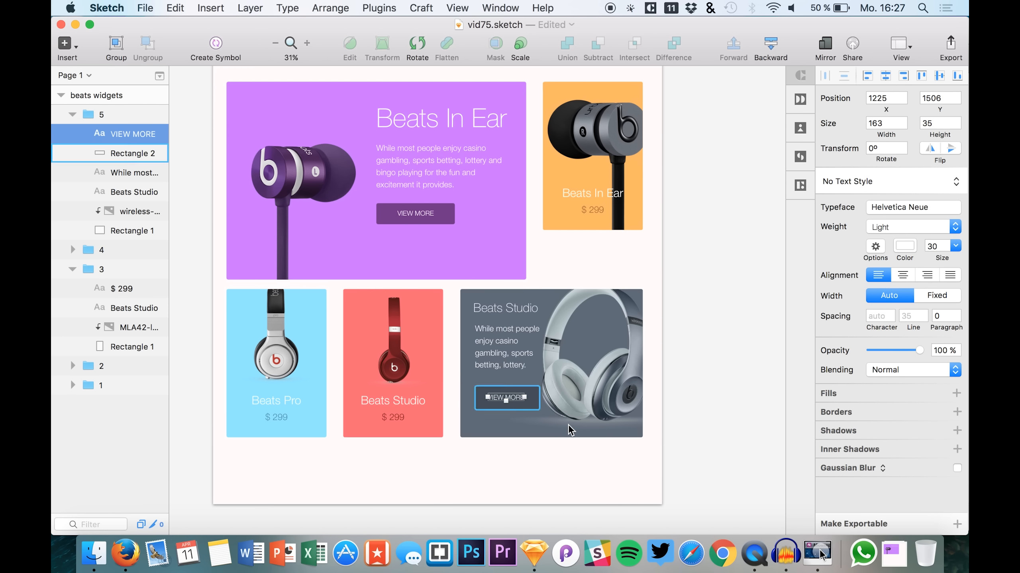
Step: Move the VIEW MORE label and Rectangle 2 of group 5 together up by 30 px
shift+click(137, 154)
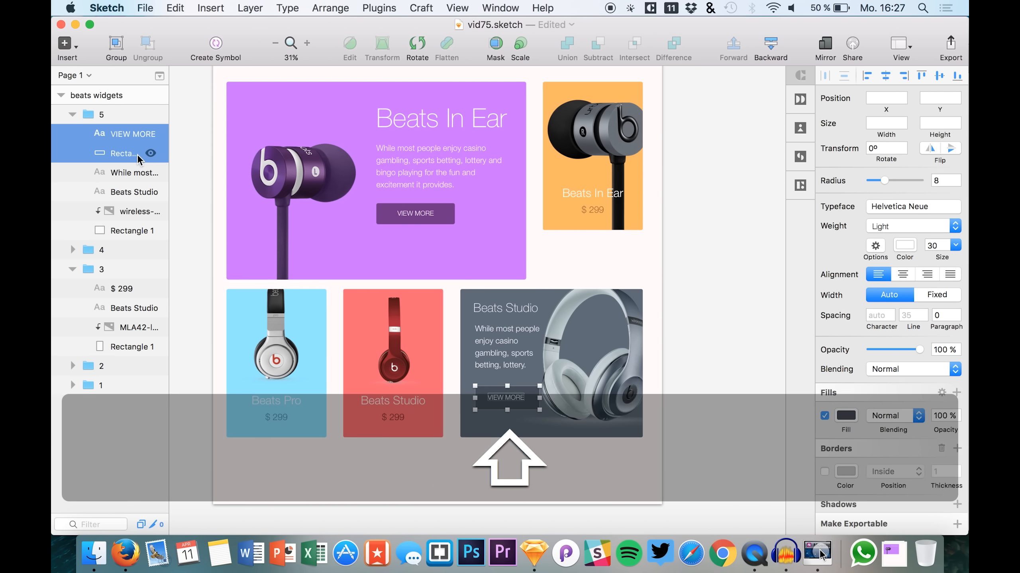
key(shift+Left)
key(shift+Right)
key(shift+Up)
key(shift+Up)
key(shift+Up)
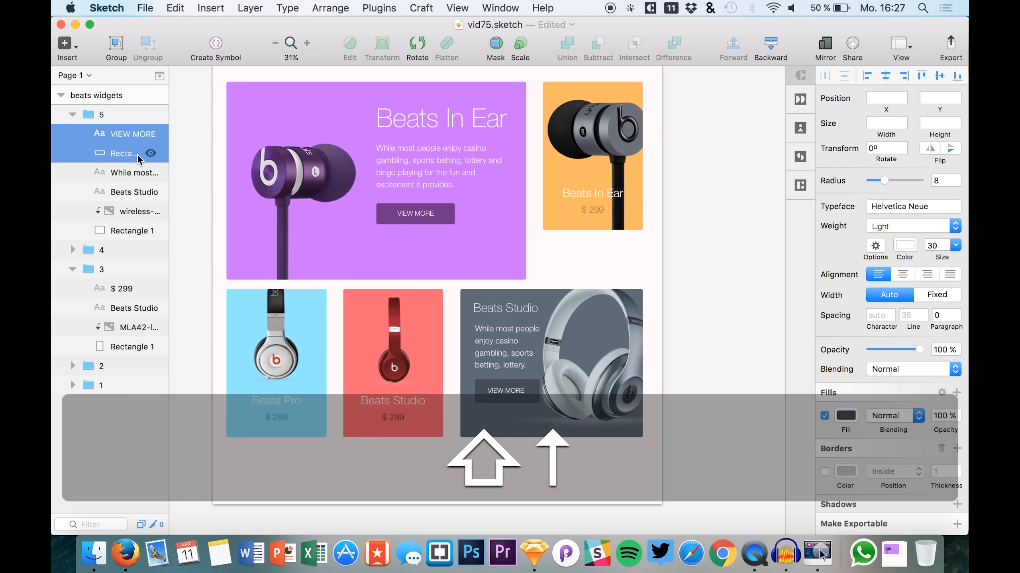
Step: Reduce the height of the purple background rectangle in group 1 to 662
click(755, 352)
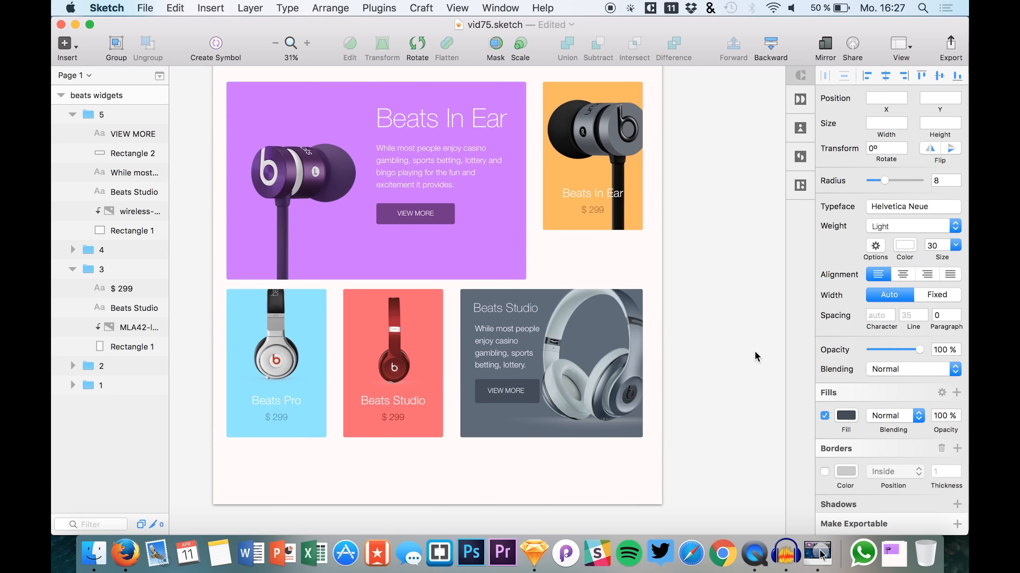
scroll(754, 350, left, 5)
scroll(754, 351, up, 3)
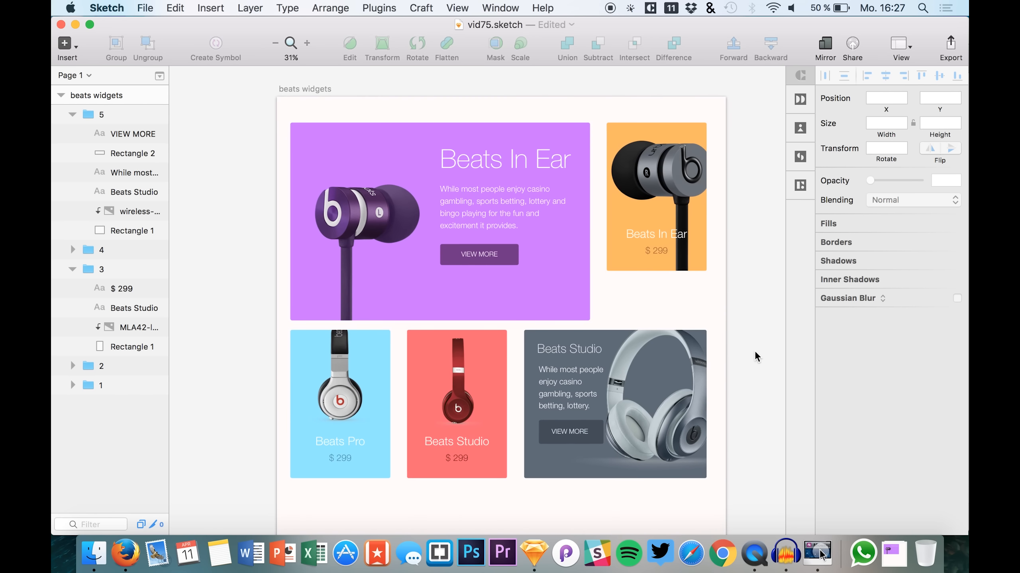
scroll(761, 328, down, 2)
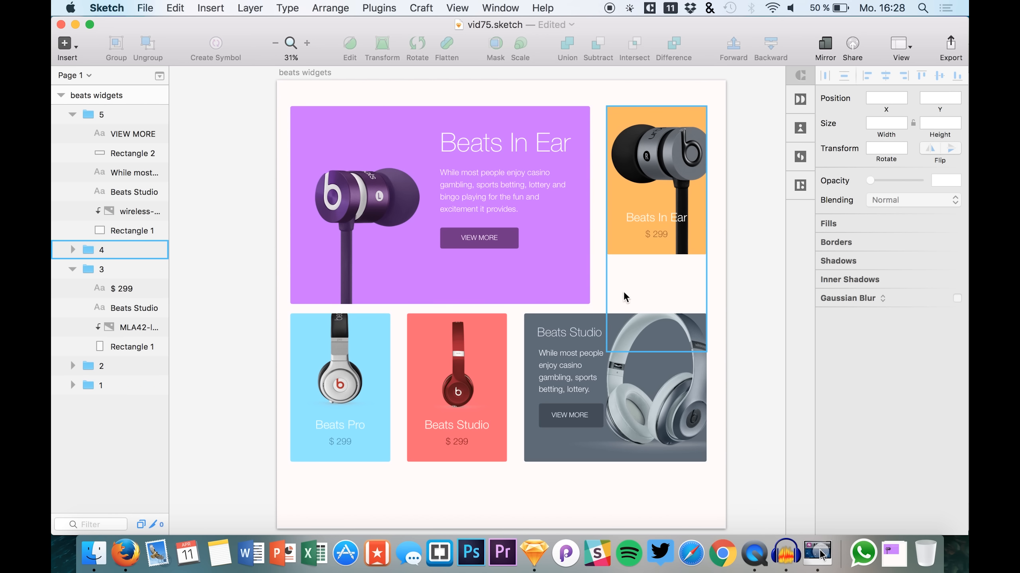
click(132, 385)
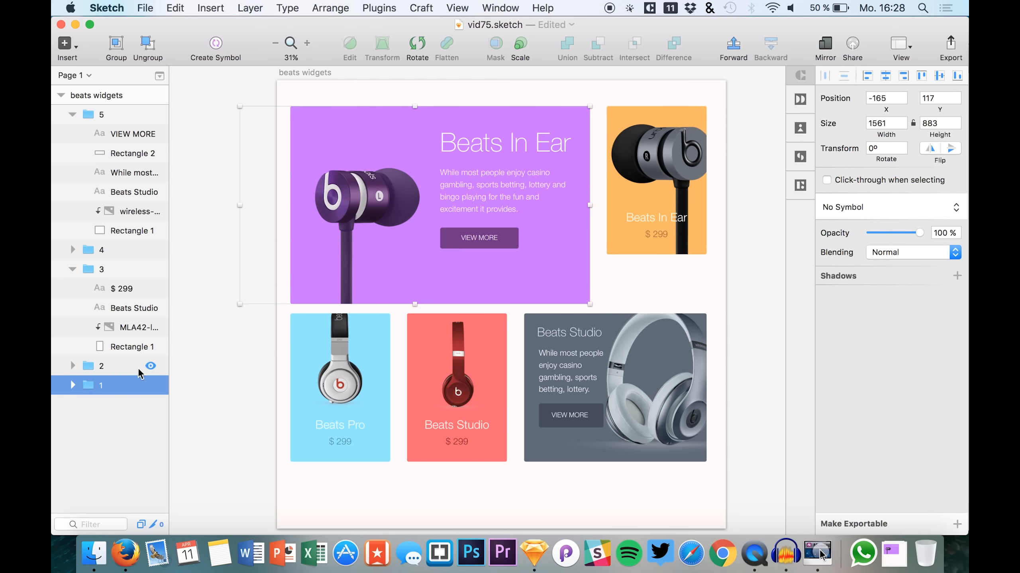
click(72, 385)
click(121, 501)
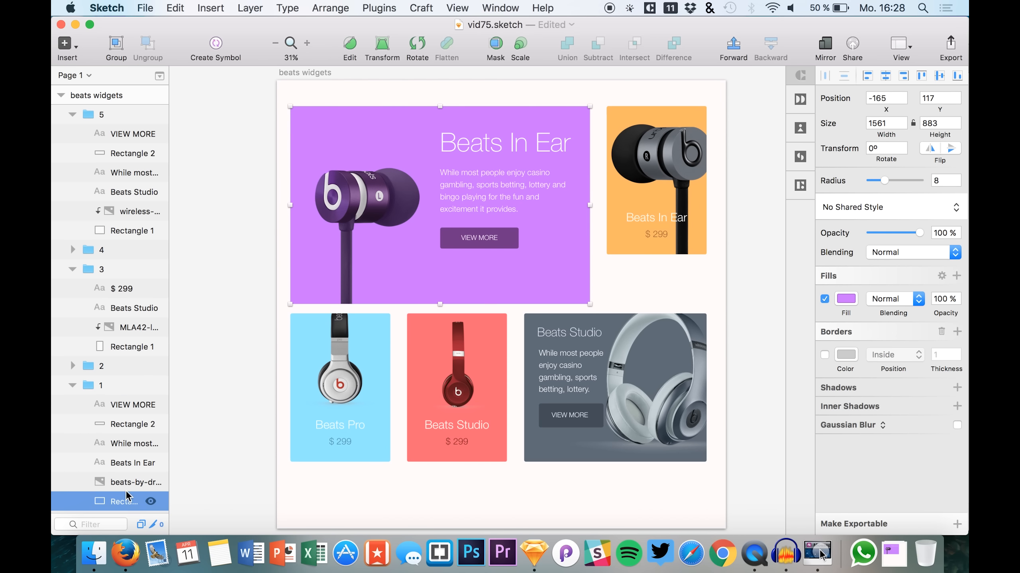
drag(440, 304, 454, 264)
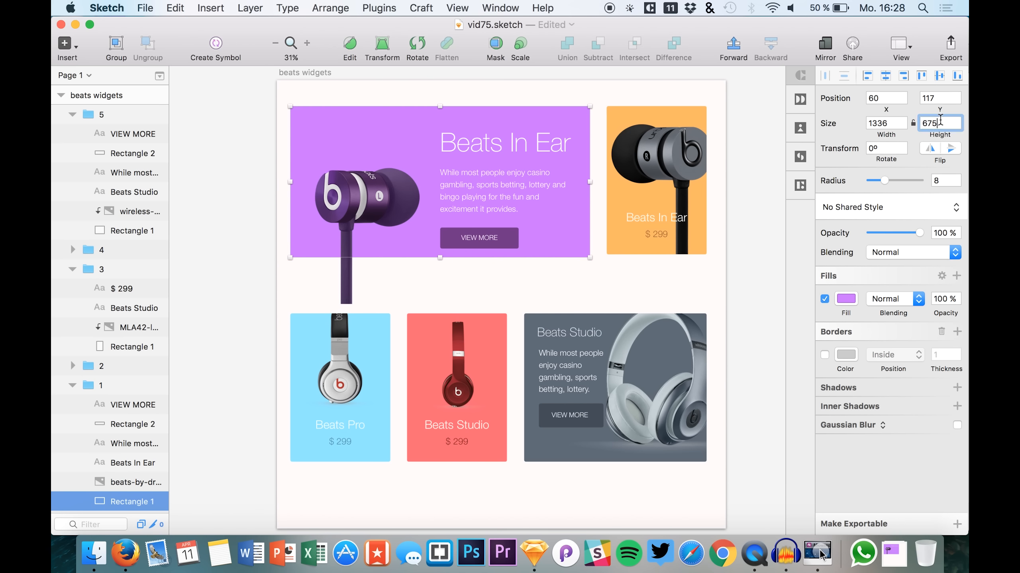
key(BackSpace)
text(62)
key(Return)
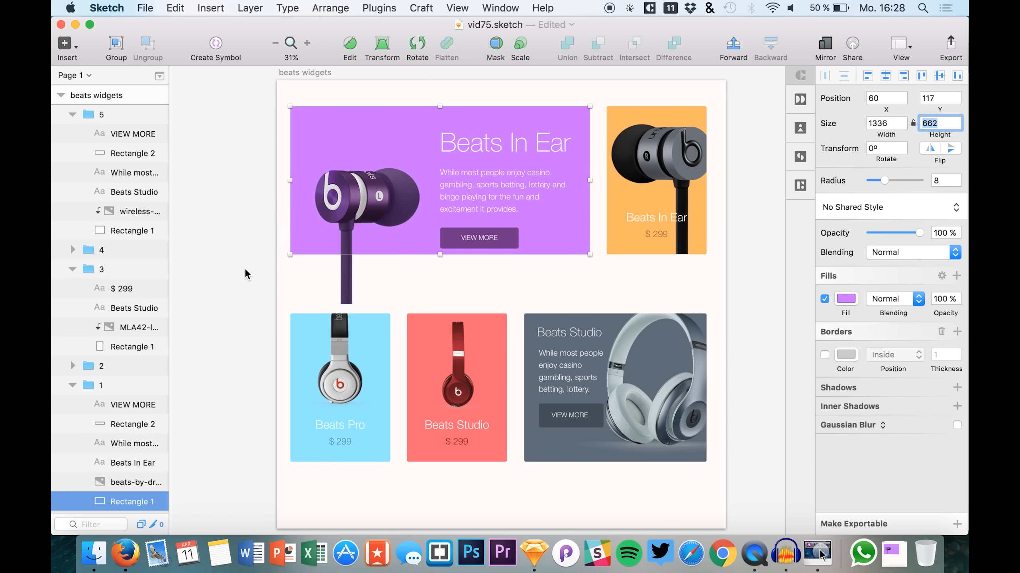
click(283, 262)
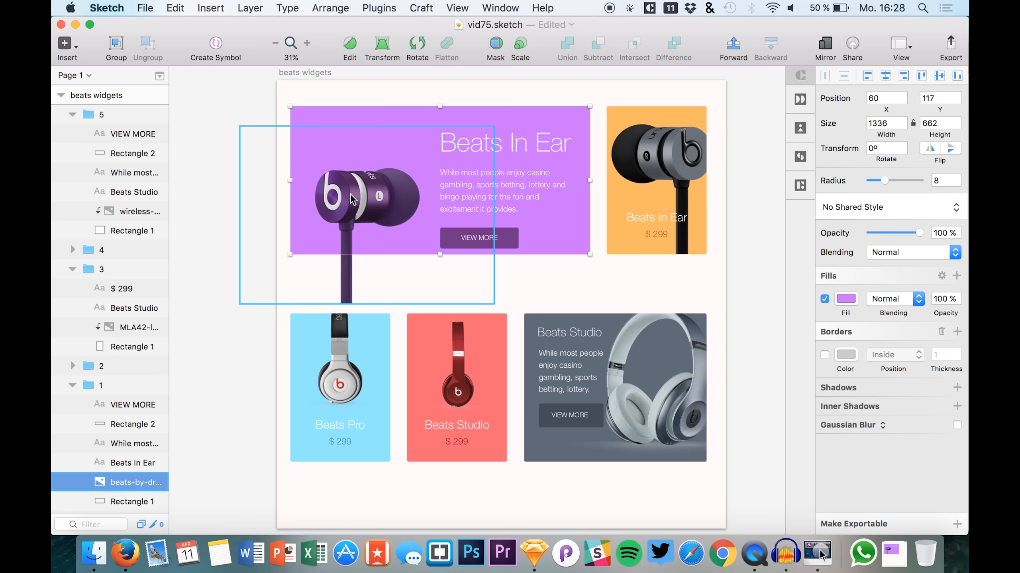
Step: Use the purple rectangle of group 1 as a mask for the earphone image, with the texts and button above it ignoring the mask
right_click(118, 502)
click(120, 507)
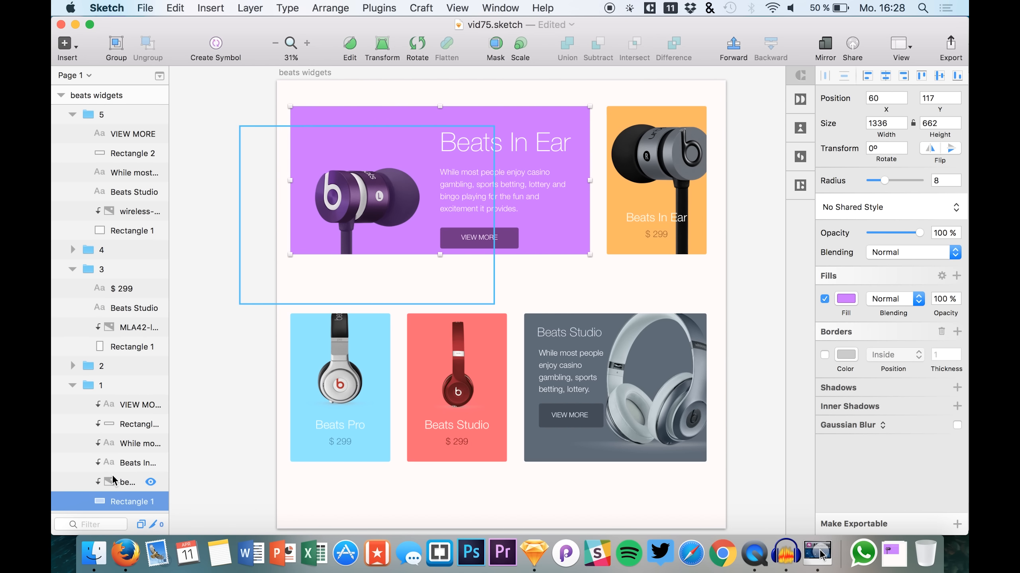
right_click(110, 462)
click(140, 499)
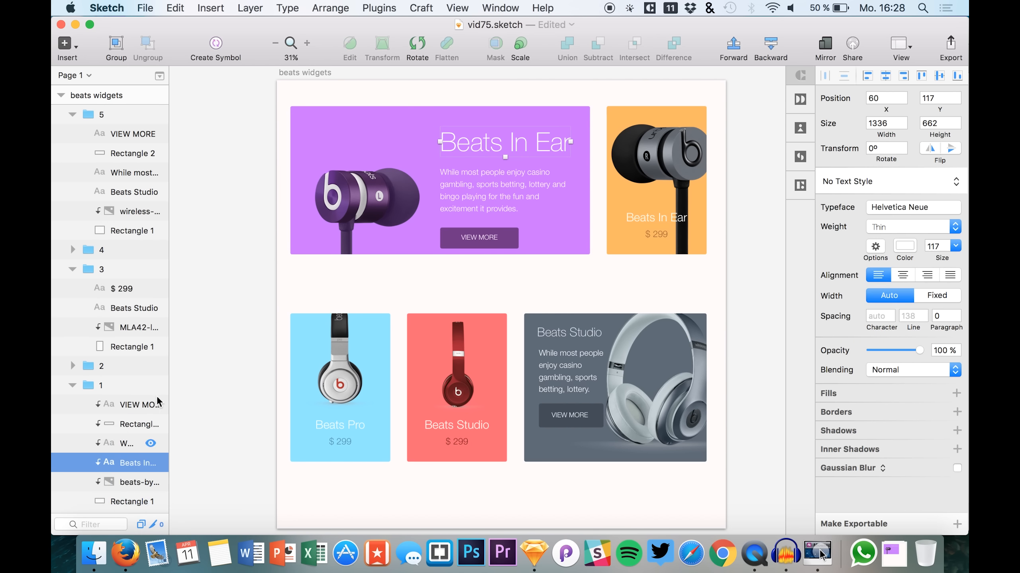
click(72, 385)
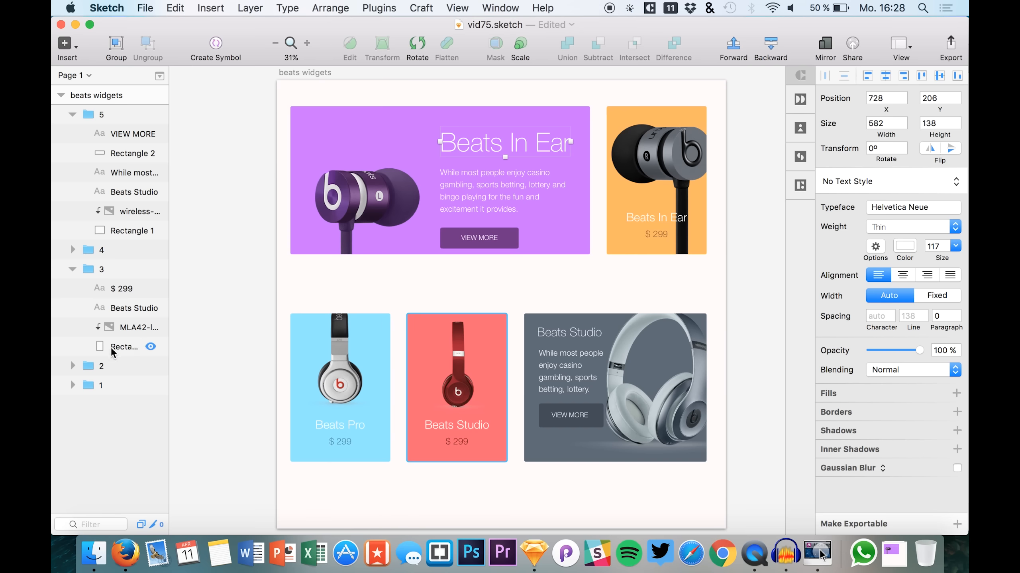
click(72, 385)
Step: Move the masked earphone image of group 1 up to Y 26
click(101, 486)
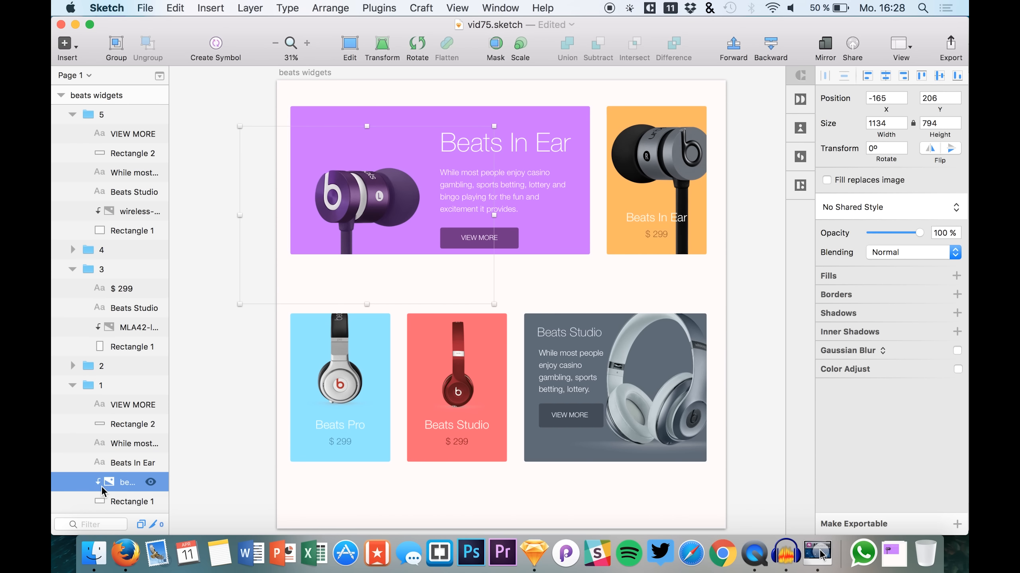
key(shift+Up)
key(shift+Up)
key(shift+Up)
key(shift+Up)
key(shift+Up)
key(shift+Up)
key(shift+Up)
key(shift+Up)
key(shift+Up)
key(shift+Up)
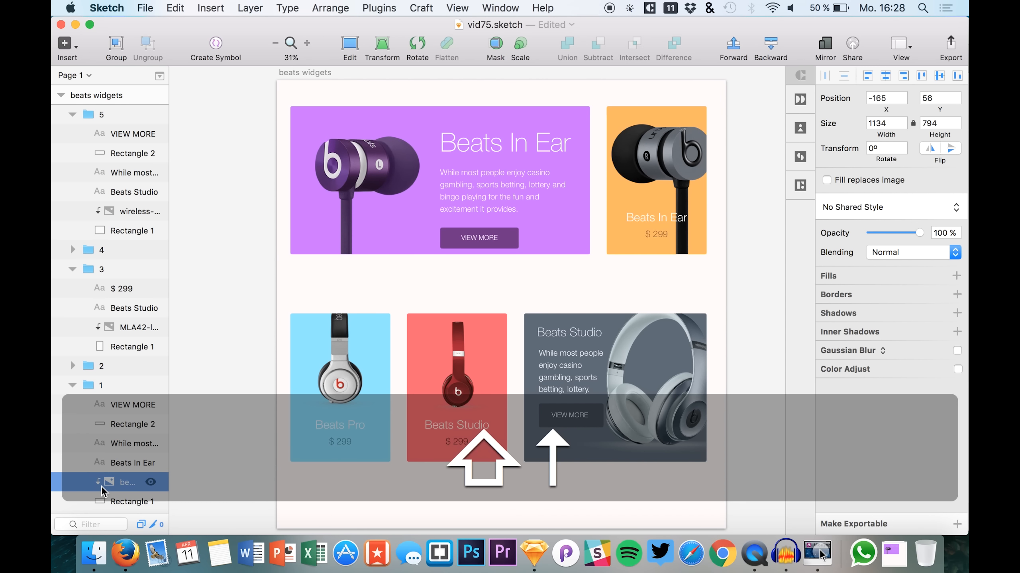
key(shift+Down)
key(shift+Up)
key(shift+Up)
key(shift+Up)
key(shift+Up)
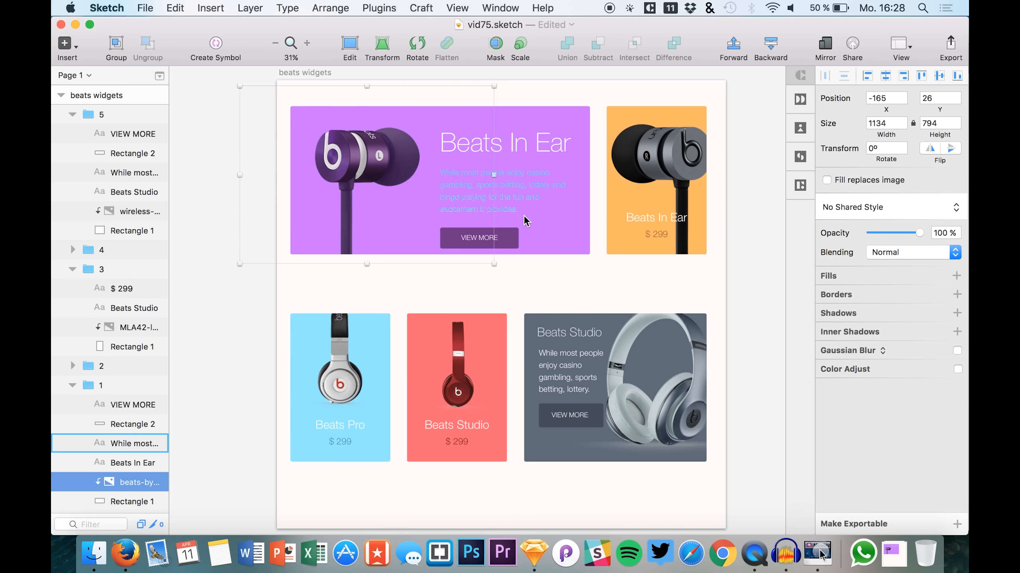
Step: Reduce the font size of the Beats In Ear title in the purple card to 93
click(523, 177)
click(522, 157)
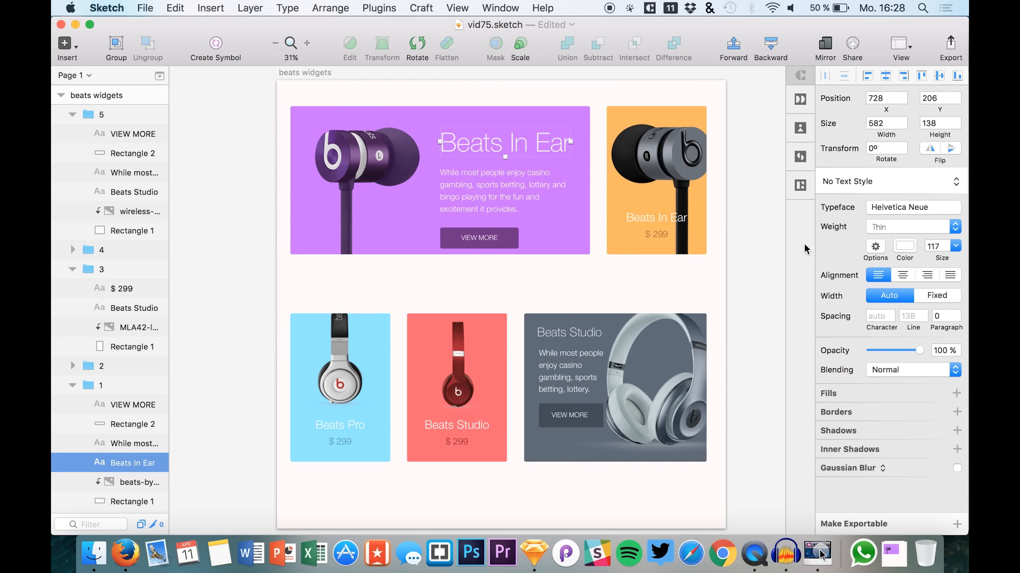
drag(941, 257, 925, 257)
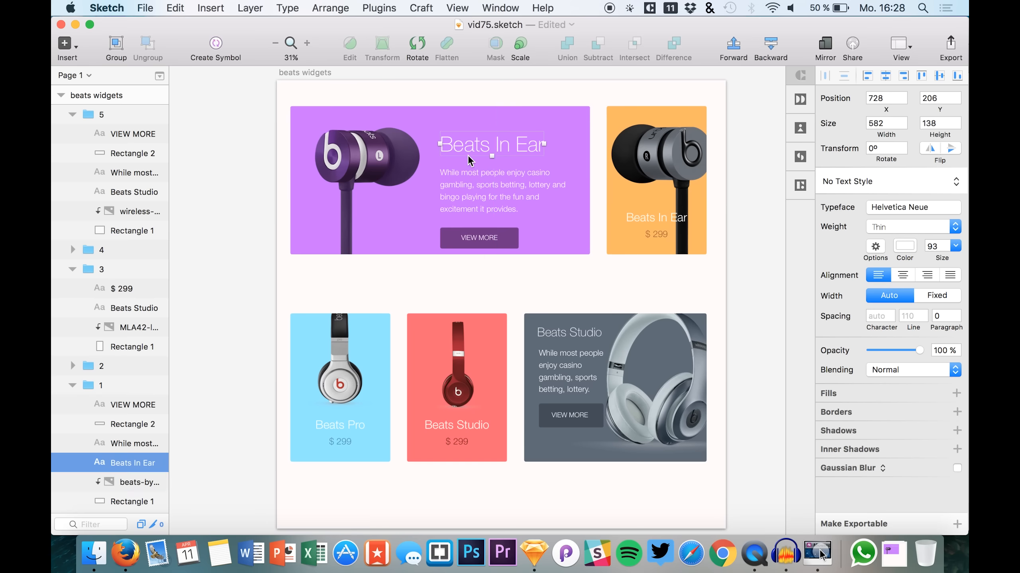
Step: Move the title and description of the purple card together up by about 50 px
shift+click(474, 180)
key(shift+Up)
key(shift+Up)
key(shift+Up)
key(shift+Up)
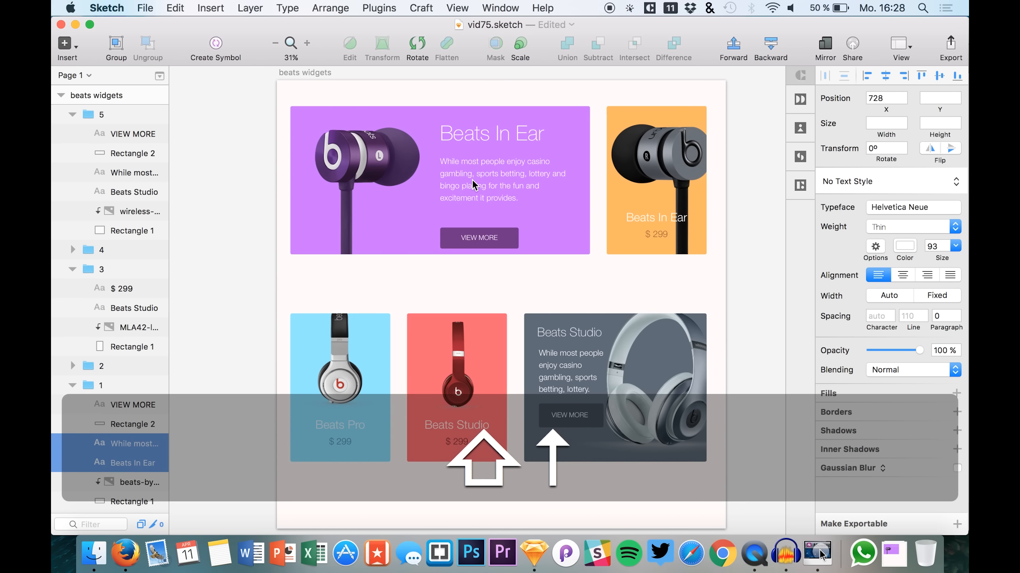
Step: Move the VIEW MORE label and its button rectangle in the purple card together up by about 60 px
click(119, 423)
shift+click(121, 405)
key(shift+Up)
key(shift+Up)
key(shift+Up)
key(shift+Up)
key(shift+Up)
key(shift+Down)
key(shift+Down)
key(shift+Down)
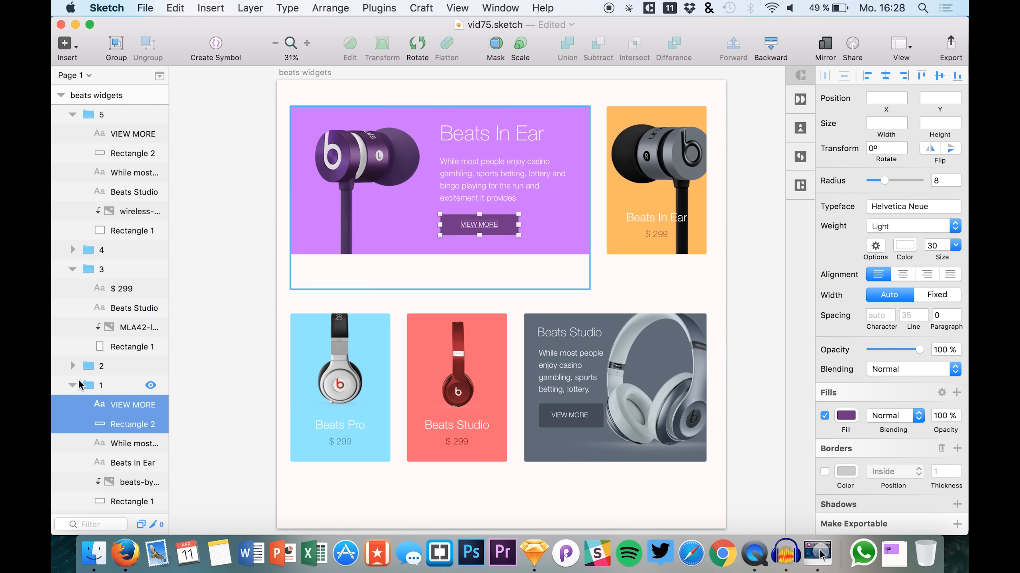
Step: Collapse groups 1, 3 and 5 so that only the five card groups are listed
click(79, 385)
click(72, 385)
click(99, 361)
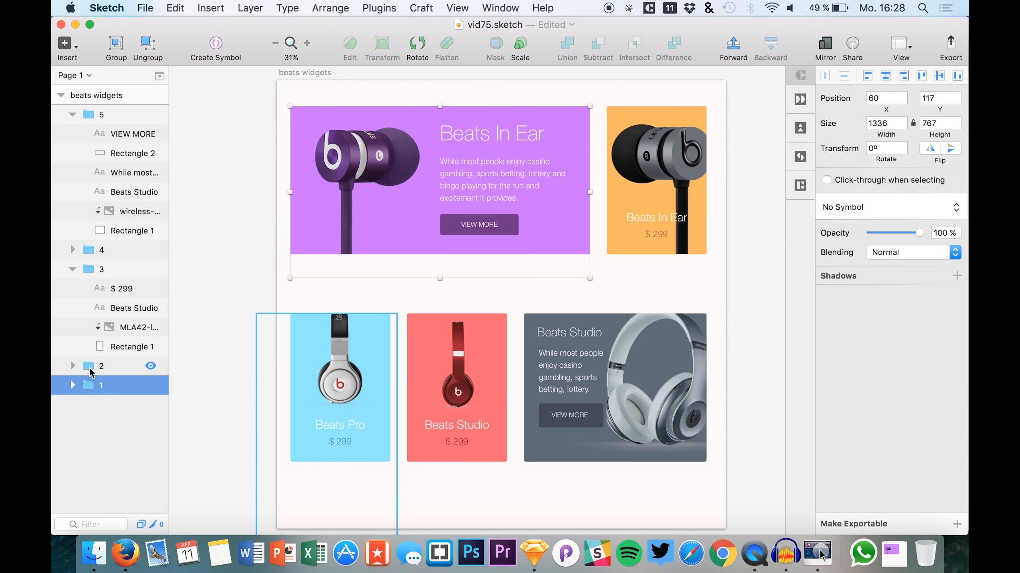
click(83, 269)
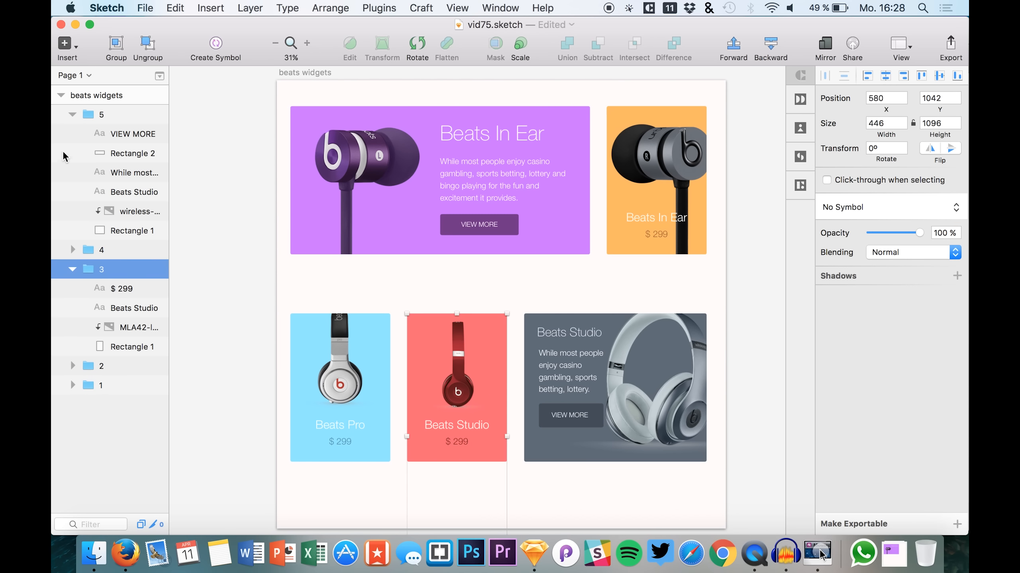
click(73, 270)
click(82, 115)
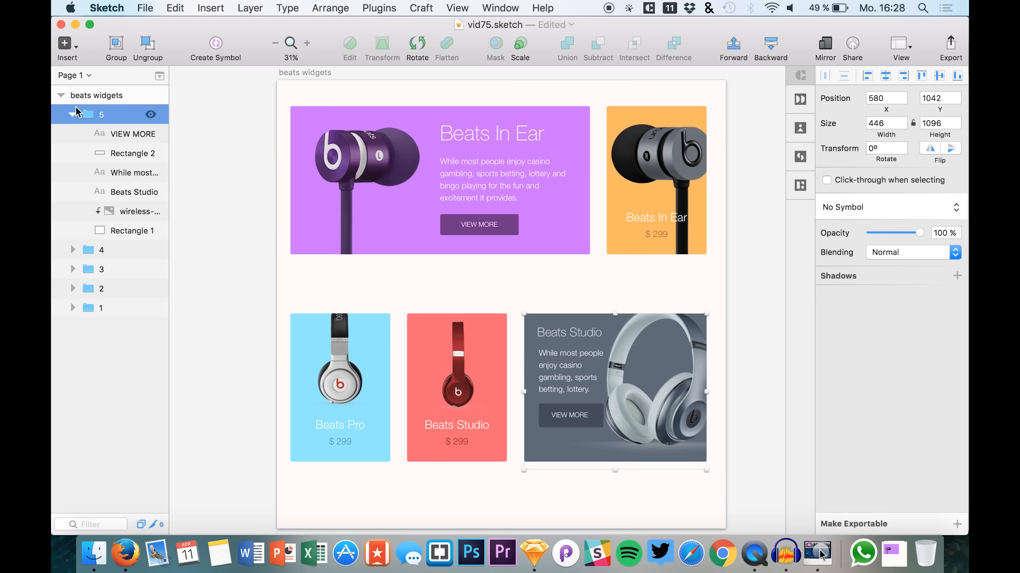
click(72, 115)
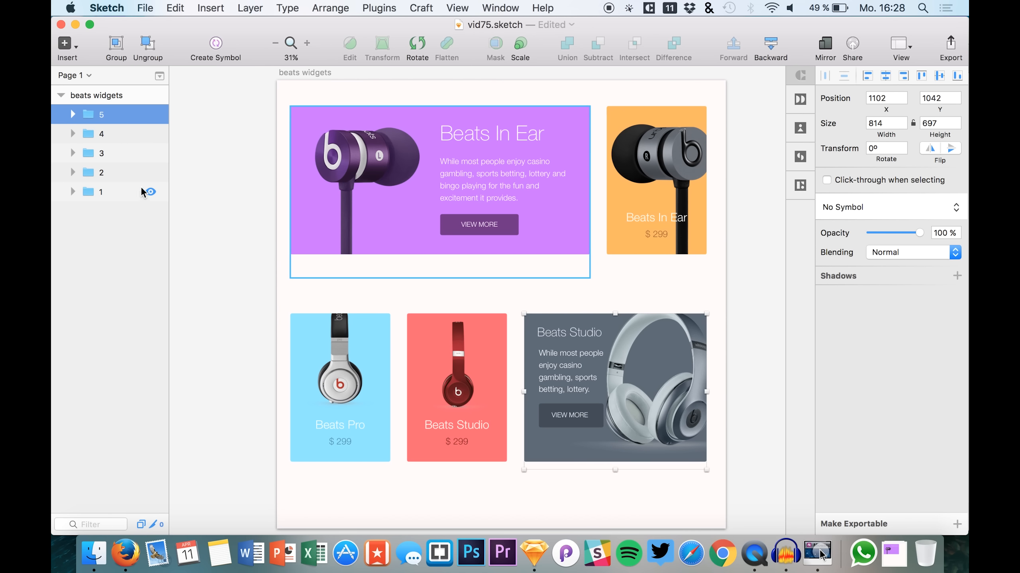
Step: Move groups 2, 3 and 5, the lower row of cards, together up to Y 852
click(106, 176)
super+click(100, 153)
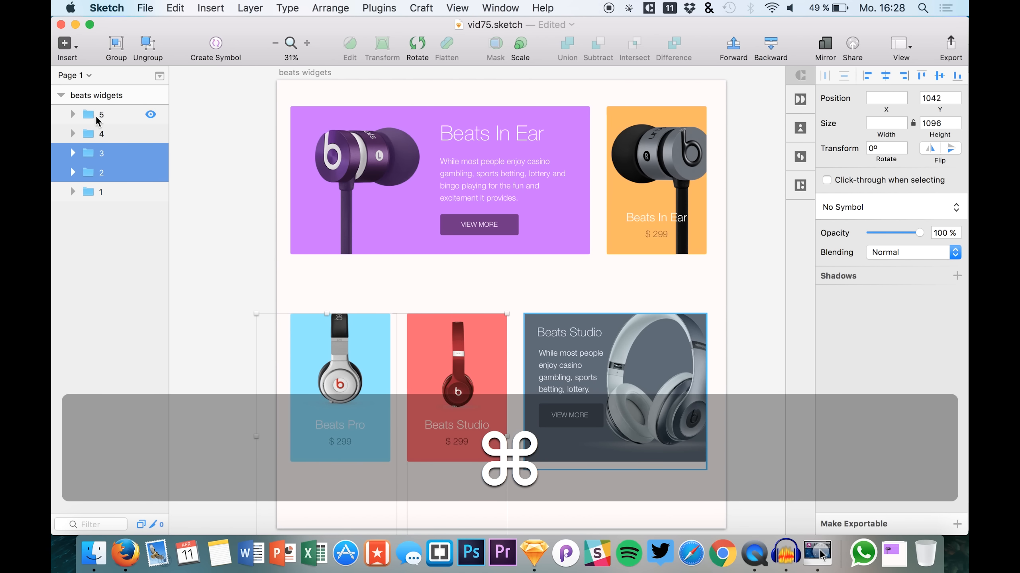
super+click(97, 117)
key(shift+Up)
key(shift+Up)
key(shift+Up)
key(shift+Up)
key(shift+Up)
key(shift+Up)
key(shift+Up)
key(shift+Up)
key(shift+Up)
key(shift+Up)
key(shift+Up)
key(shift+Up)
key(shift+Up)
key(shift+Up)
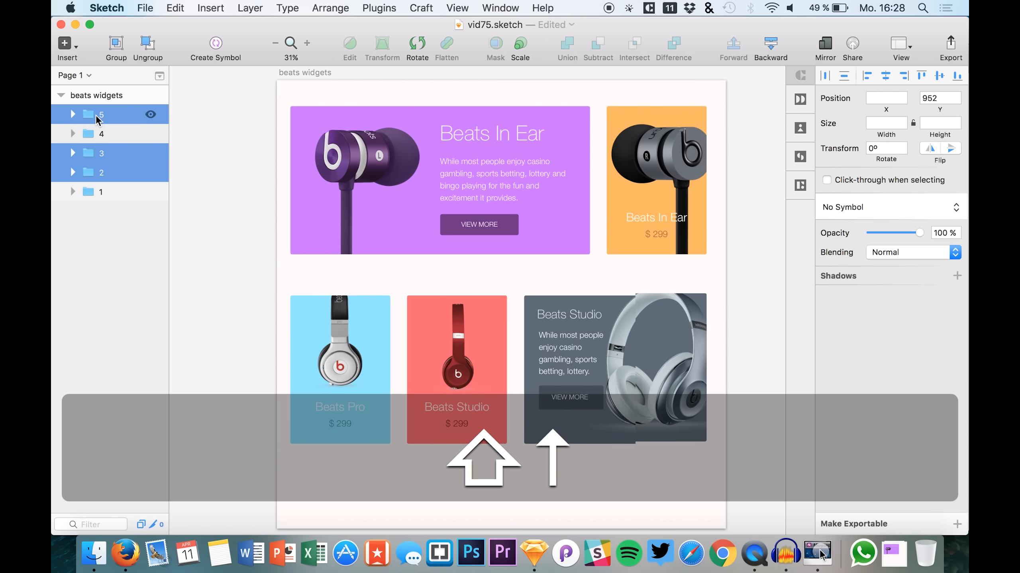
key(shift+Up)
key(shift+Up)
key(shift+Up)
key(shift+Up)
key(shift+Up)
key(shift+Up)
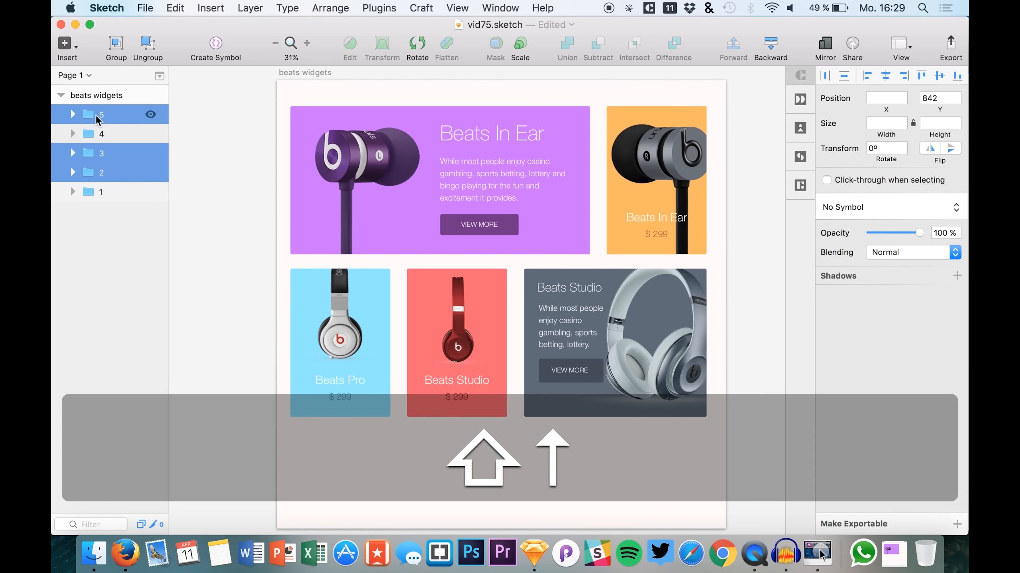
key(shift+Down)
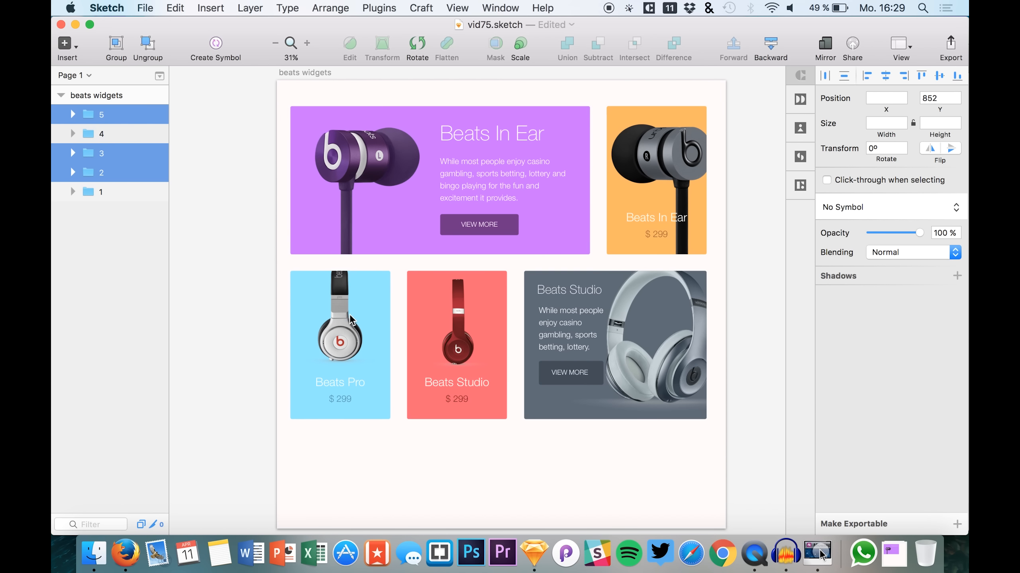
click(232, 244)
Step: Move all five card groups together about 40 px up and about 10 px to the right
scroll(231, 242, up, 3)
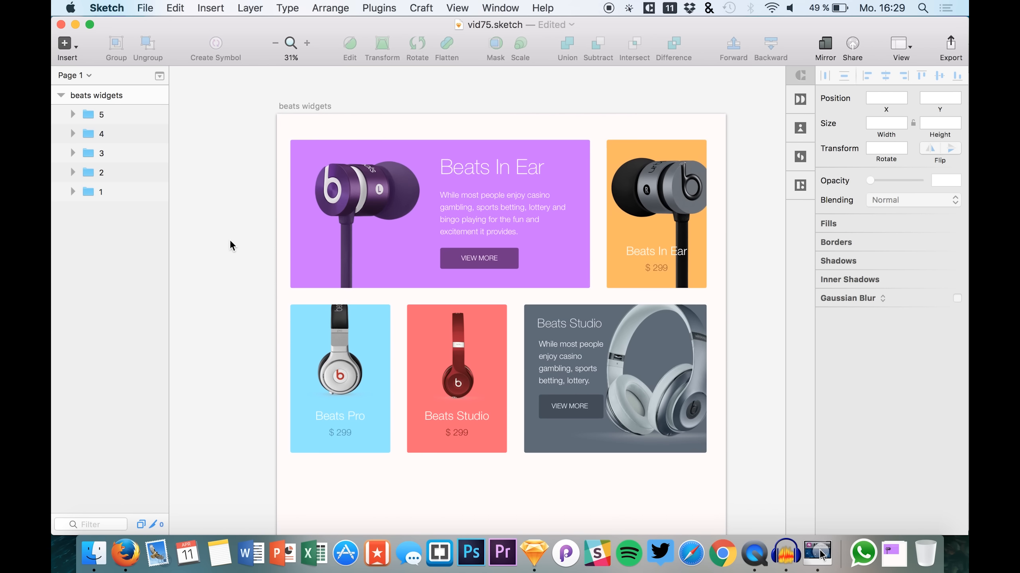
click(137, 113)
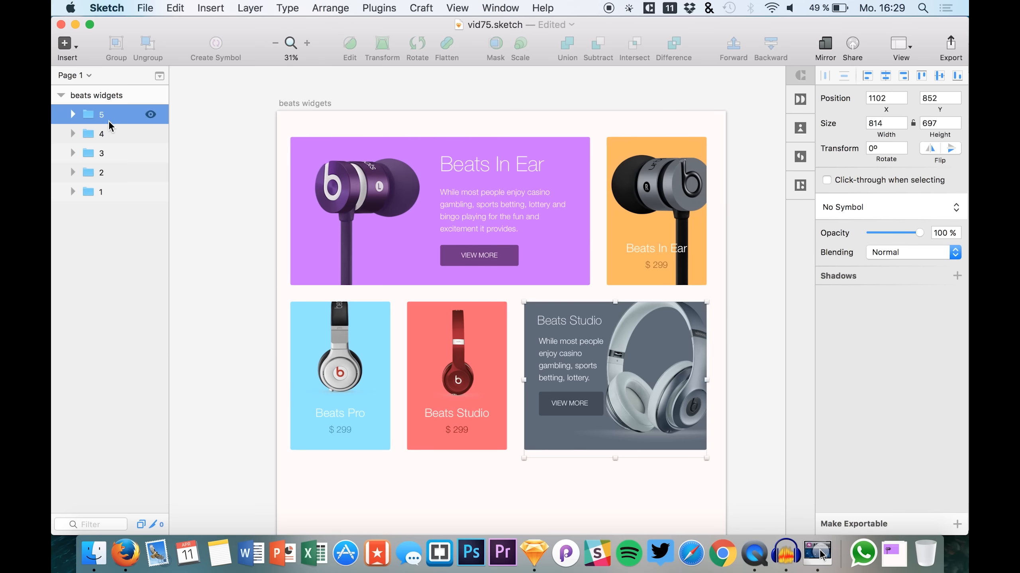
key(shift+Up)
shift+click(106, 190)
key(shift+Up)
key(shift+Up)
key(shift+Up)
key(shift+Up)
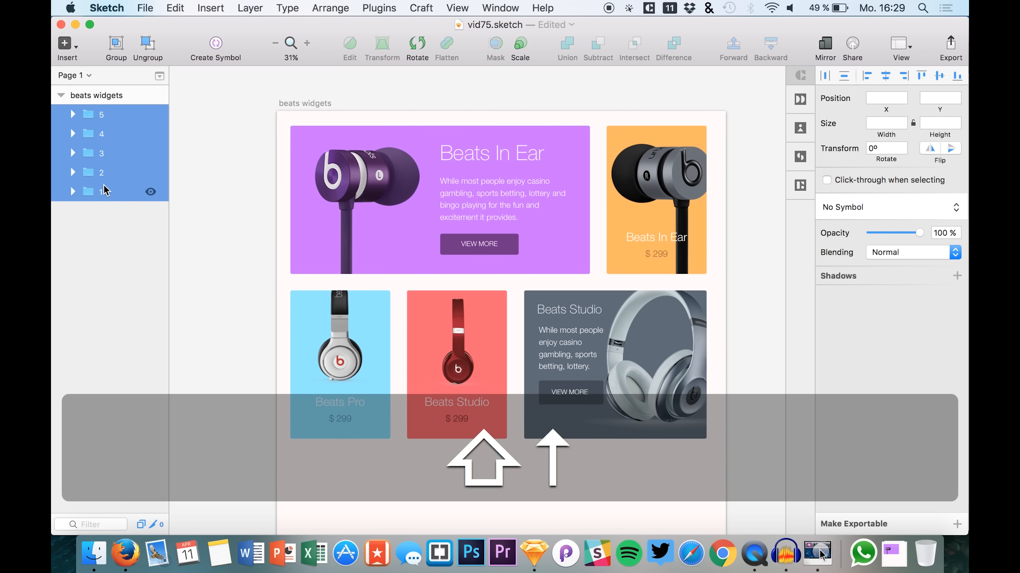
key(shift+Down)
key(shift+Down)
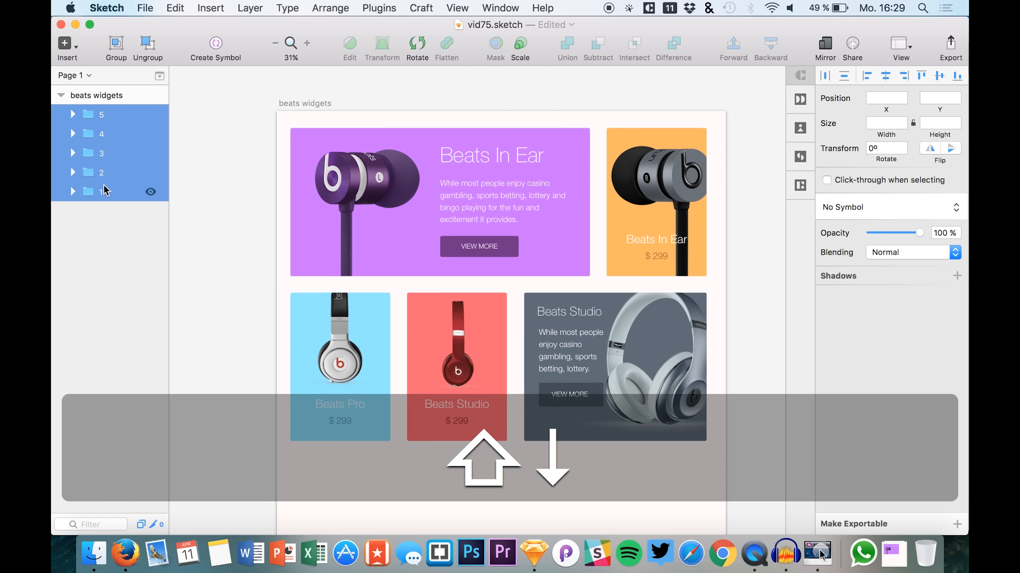
key(shift+Right)
key(shift+Right)
key(Up)
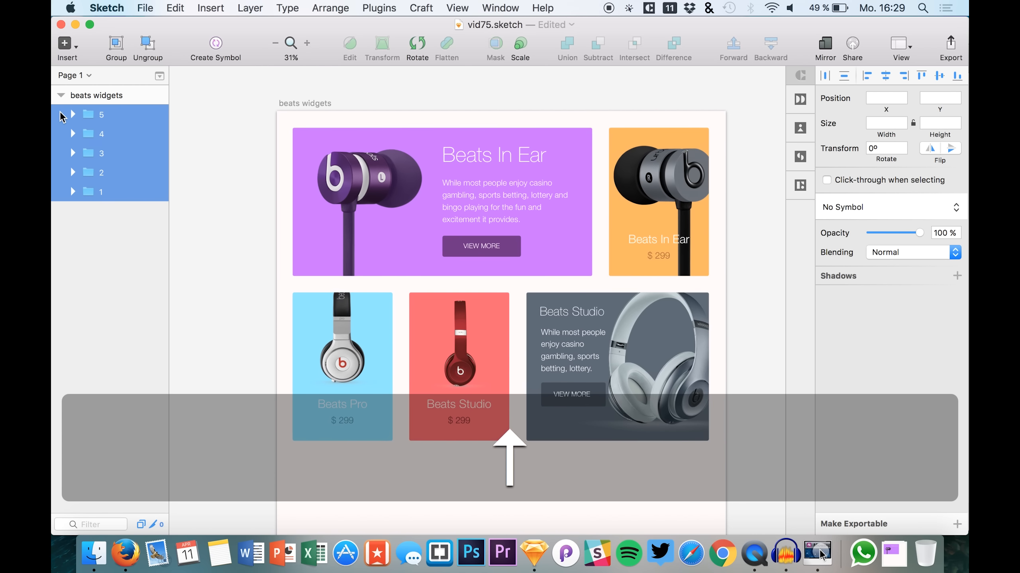
Step: Reduce the height of the beats widgets artboard to 1567 so that it ends just below the lower cards
click(85, 95)
drag(930, 134, 623, 113)
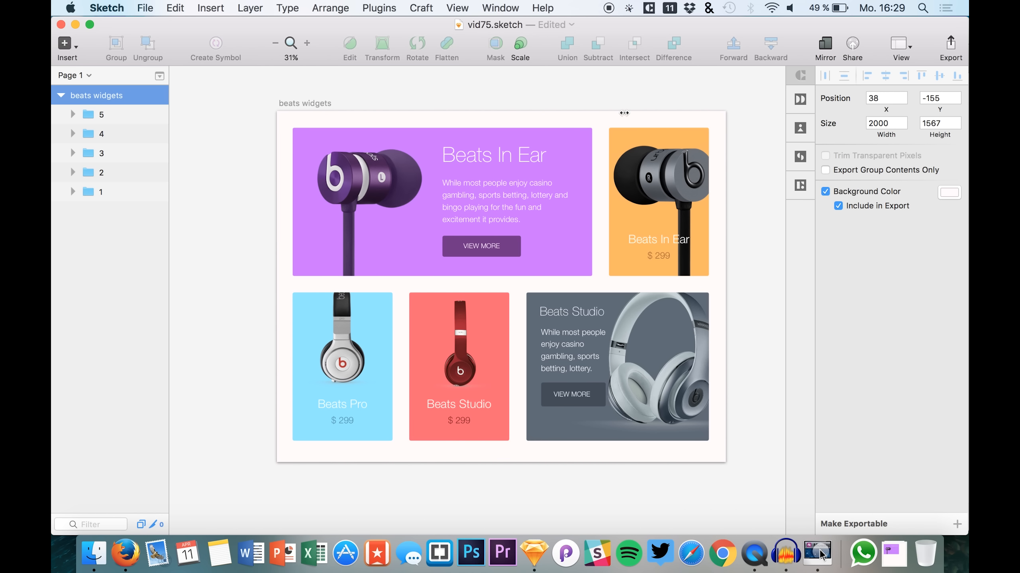
click(761, 180)
scroll(761, 180, down, 2)
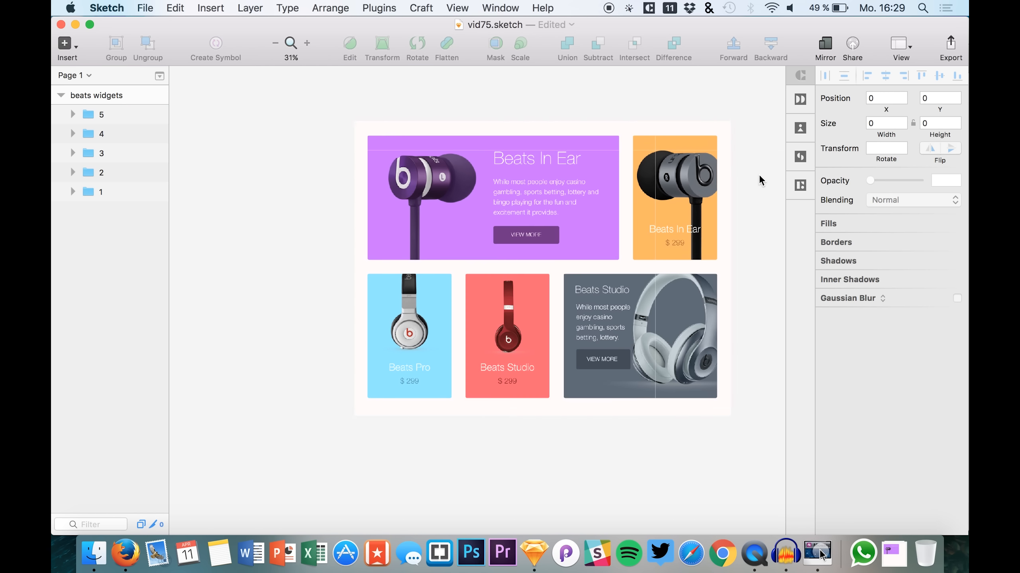
scroll(724, 203, right, 2)
scroll(723, 203, up, 1)
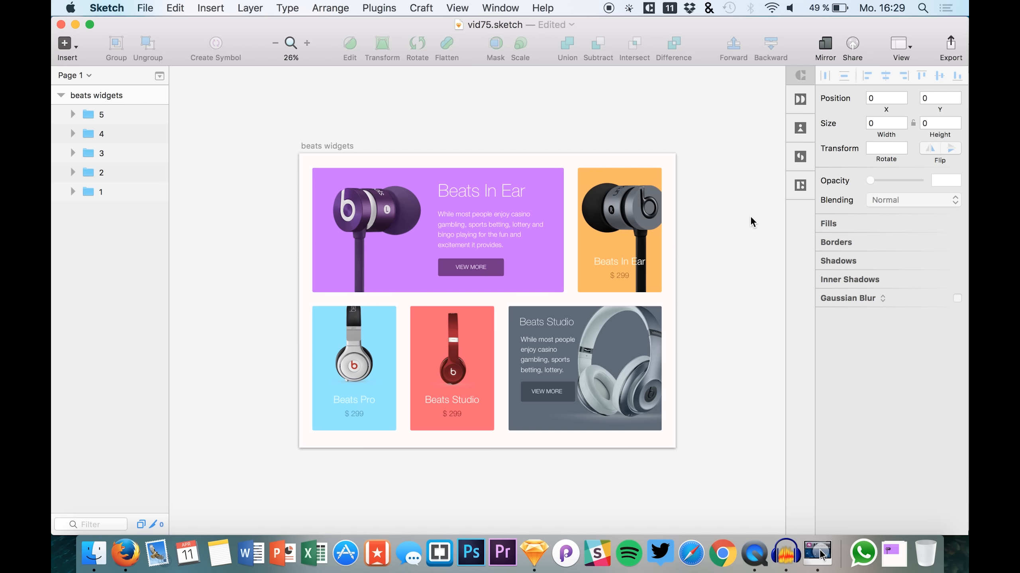